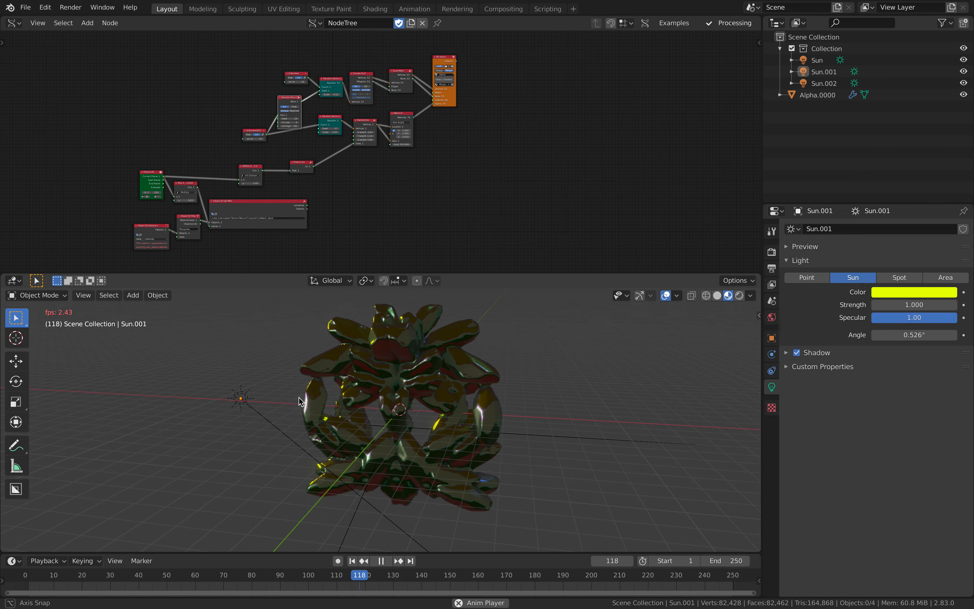
Stop the animation playback at frame 120 and give the 3D viewport slightly more height.
key(space)
middle_drag(322, 397, 449, 306)
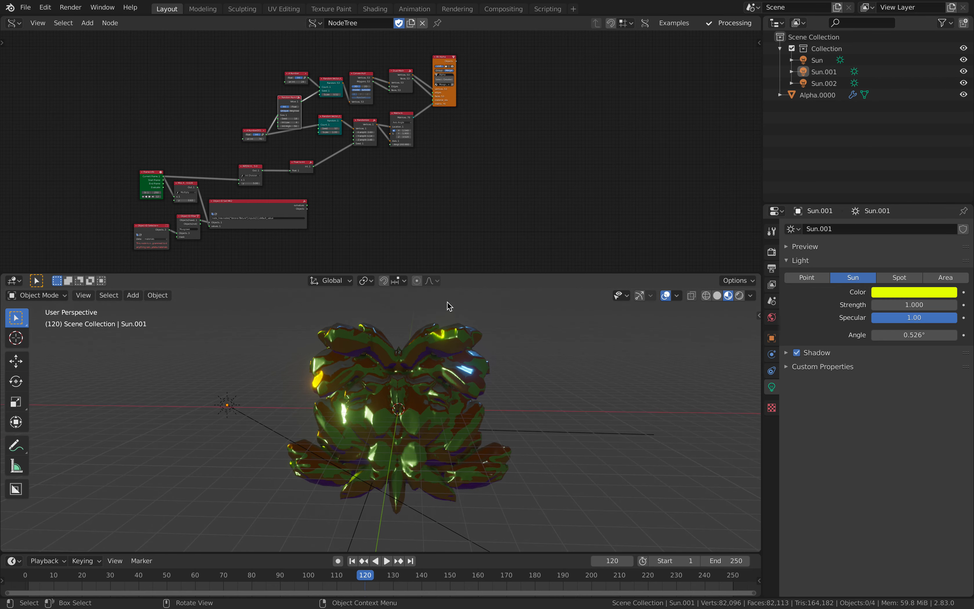
drag(473, 274, 475, 269)
middle_drag(548, 310, 489, 359)
scroll(488, 359, up, 1)
Select the mirrored Alpha.0000 mesh and set its Remesh modifier's voxel size to 0.168 m.
click(486, 356)
scroll(479, 358, down, 2)
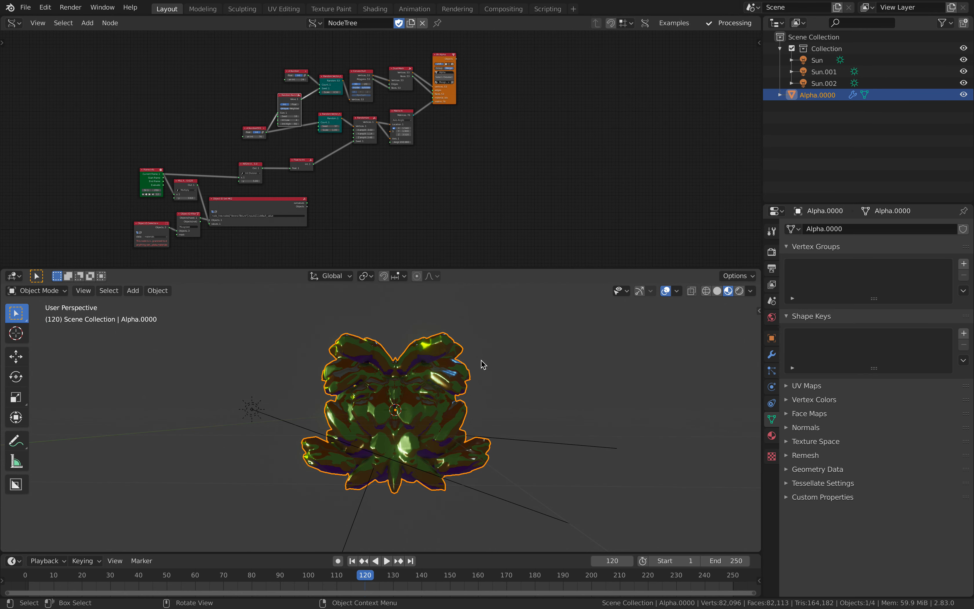
scroll(478, 359, up, 1)
click(772, 354)
middle_drag(558, 376, 552, 380)
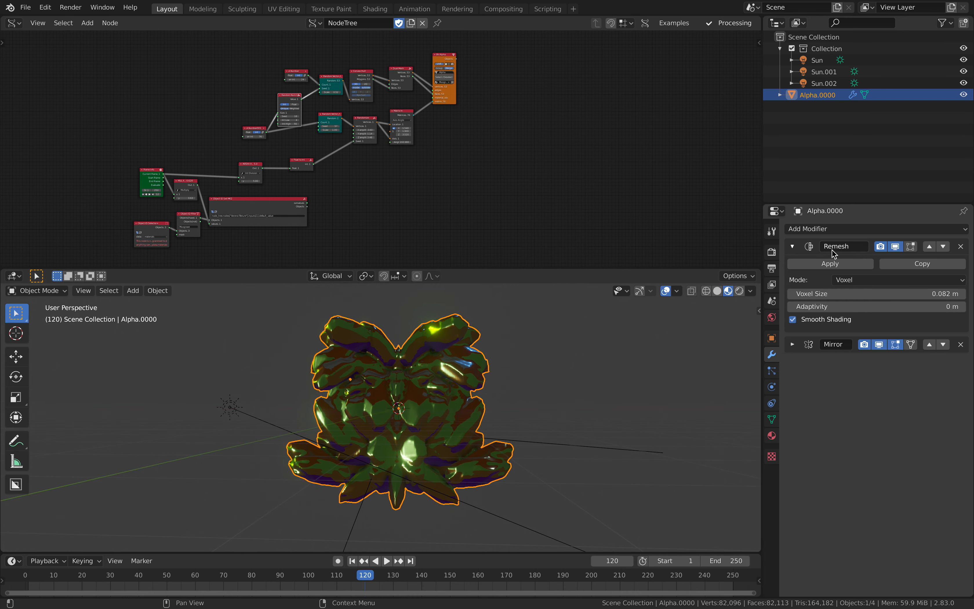
drag(880, 301, 906, 296)
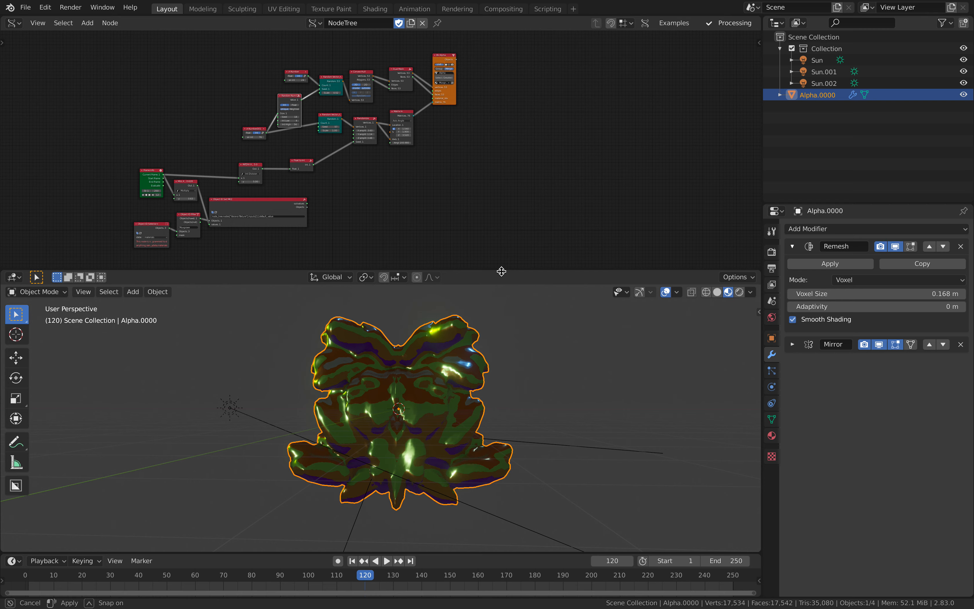
Enlarge the node editor and bring the nodes that generate the mesh into close view.
drag(501, 269, 496, 324)
scroll(440, 242, up, 5)
middle_drag(439, 235, 473, 267)
scroll(454, 247, up, 7)
middle_drag(298, 181, 309, 221)
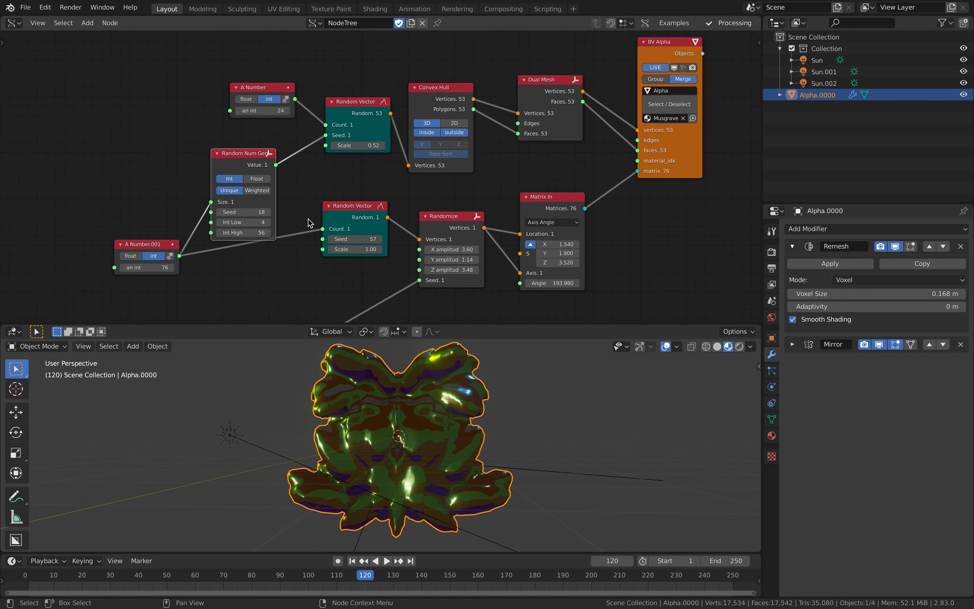
Examine the Frame info, Multiply, Int Division and Object ID nodes, then return to the mesh-generating nodes.
scroll(296, 183, down, 4)
middle_drag(258, 246, 570, 34)
middle_drag(424, 130, 327, 138)
scroll(347, 152, up, 6)
scroll(209, 137, down, 1)
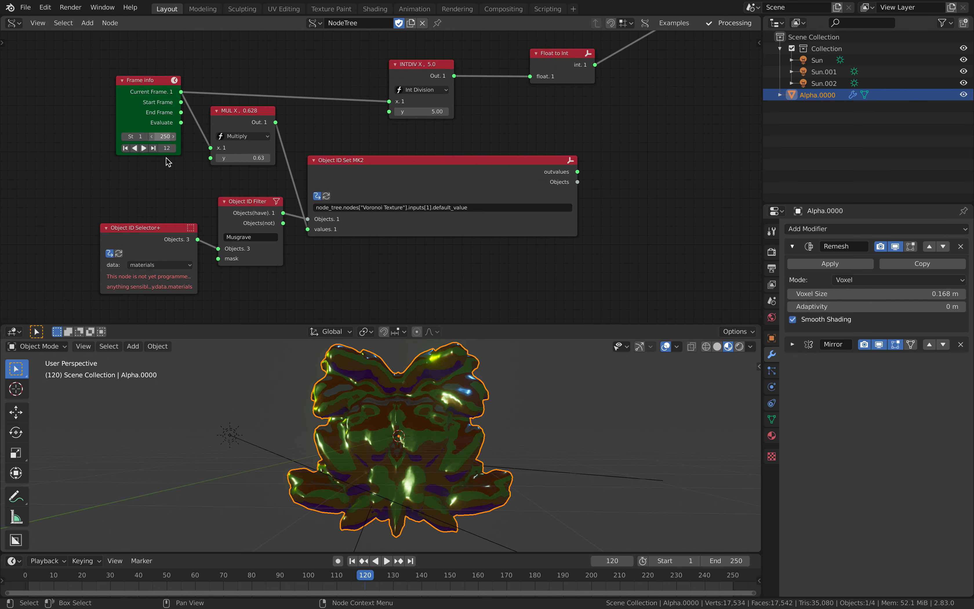
middle_drag(522, 114, 509, 128)
middle_drag(462, 192, 283, 350)
scroll(458, 173, down, 1)
scroll(318, 220, up, 1)
middle_drag(393, 175, 328, 234)
scroll(326, 236, up, 1)
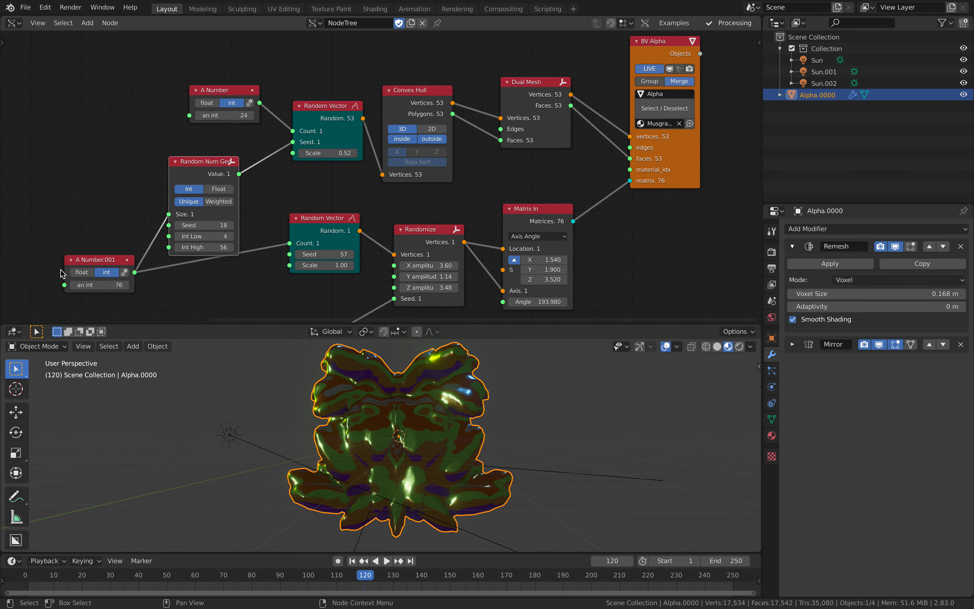
Reposition the A Number.001, lower Random Vector, Random Num Gen, Randomize, Matrix In, BV Alpha and Dual Mesh nodes for a clearer layout.
drag(98, 261, 77, 259)
drag(322, 225, 310, 232)
drag(212, 162, 208, 152)
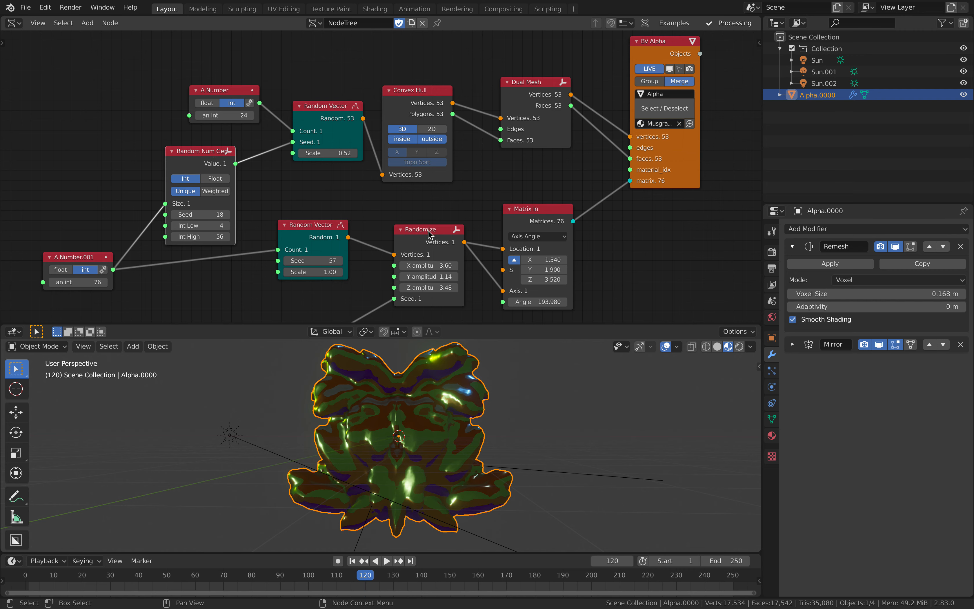
drag(430, 233, 416, 214)
drag(532, 209, 508, 195)
scroll(350, 158, down, 1)
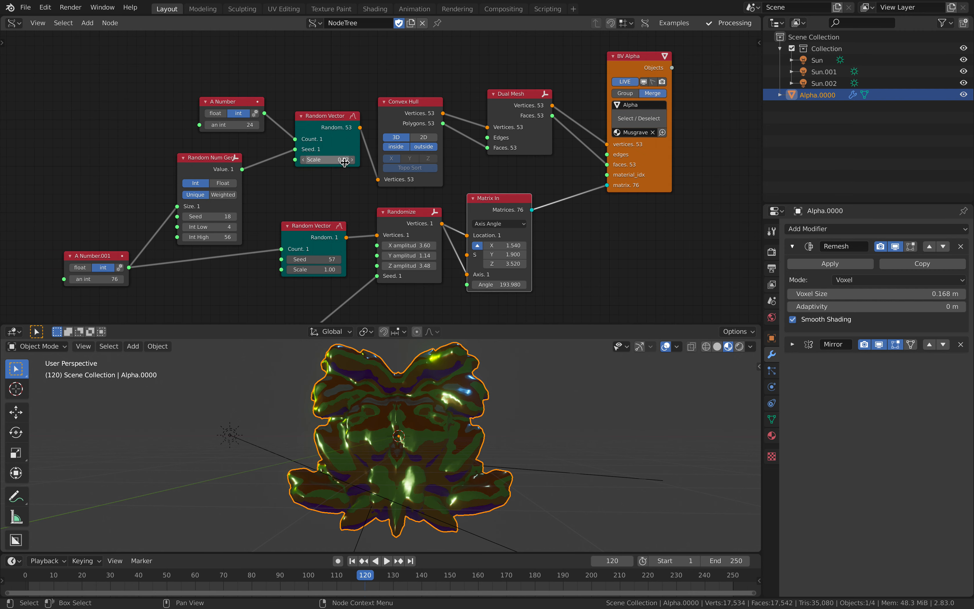
drag(662, 71, 639, 82)
drag(533, 96, 536, 98)
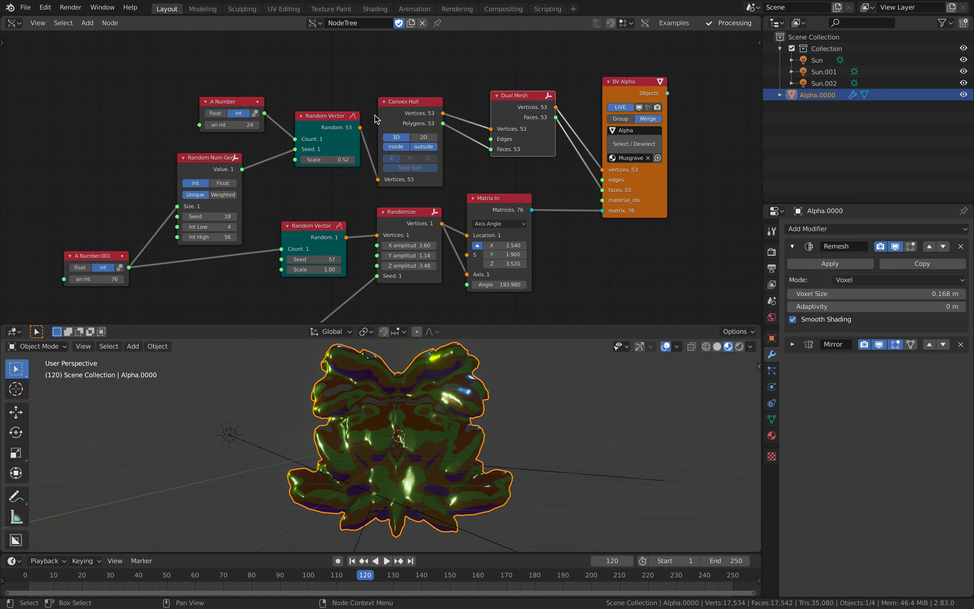
Tidy the upper node chain by repositioning the A Number, Random Vector, Convex Hull and Dual Mesh nodes.
drag(235, 98, 225, 89)
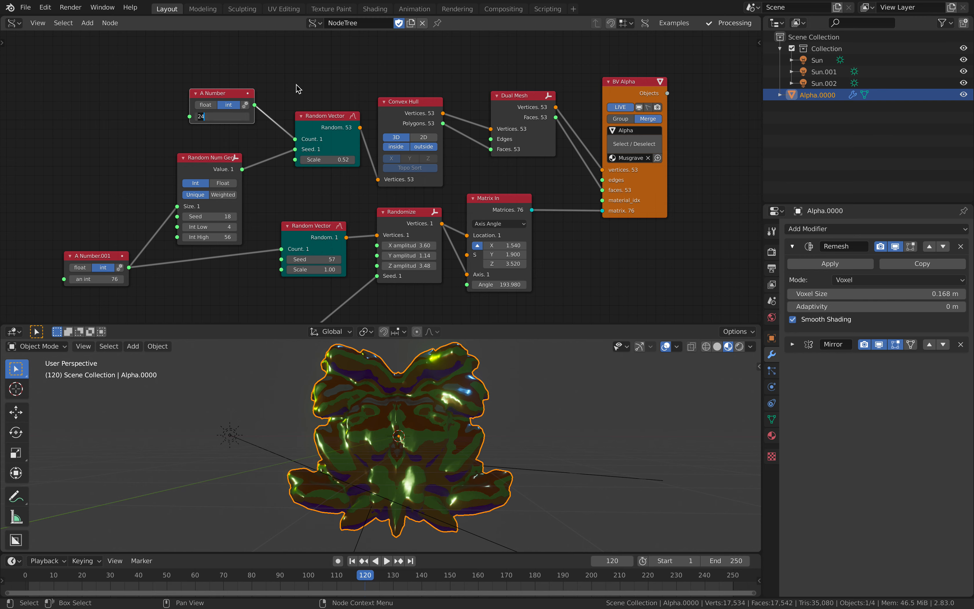
drag(312, 114, 286, 112)
drag(404, 107, 400, 99)
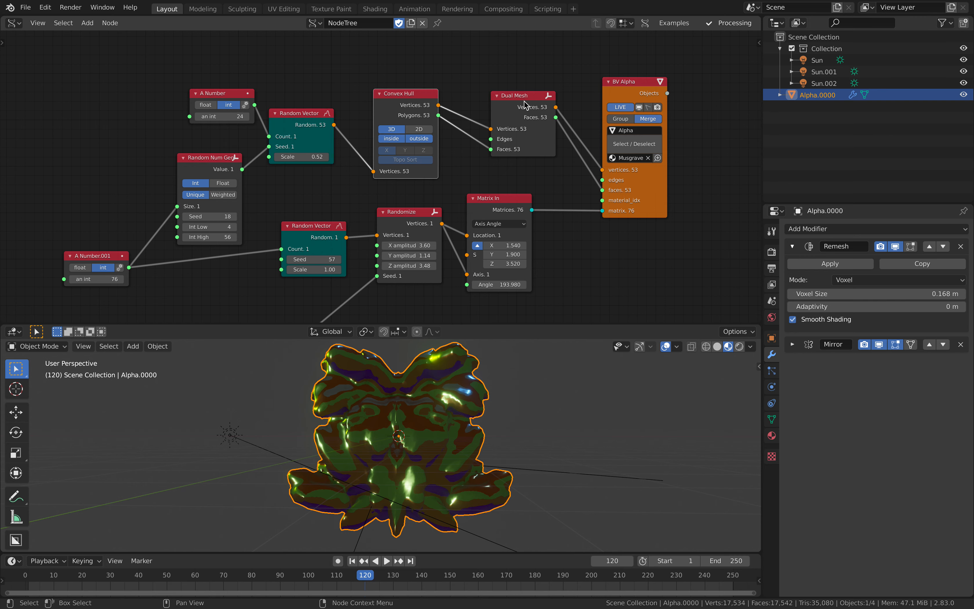
drag(524, 101, 509, 100)
drag(389, 97, 403, 98)
drag(304, 112, 319, 104)
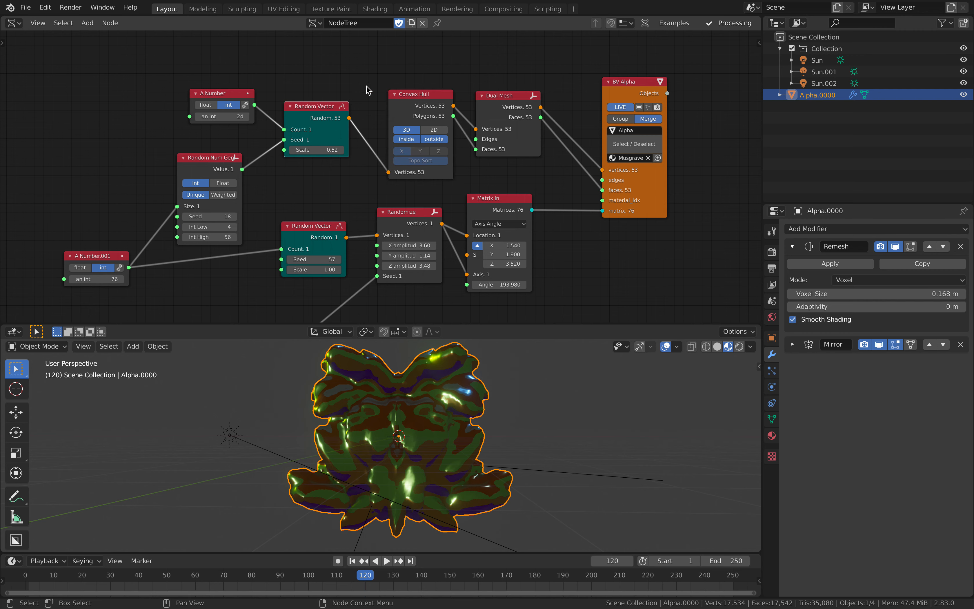
Set the integer in the A Number node to 12 and lower it further to 9.
middle_drag(348, 85, 346, 80)
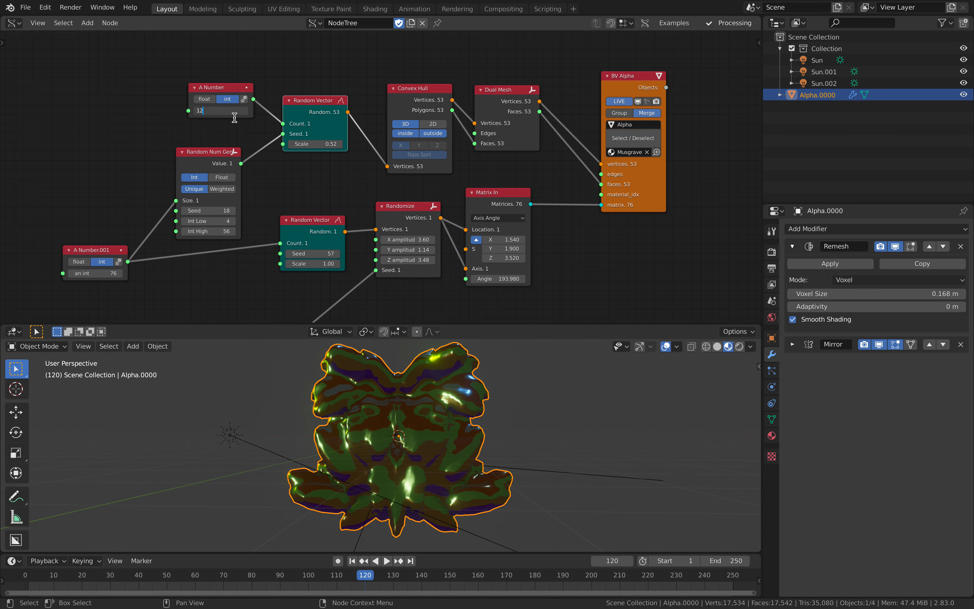
key(Return)
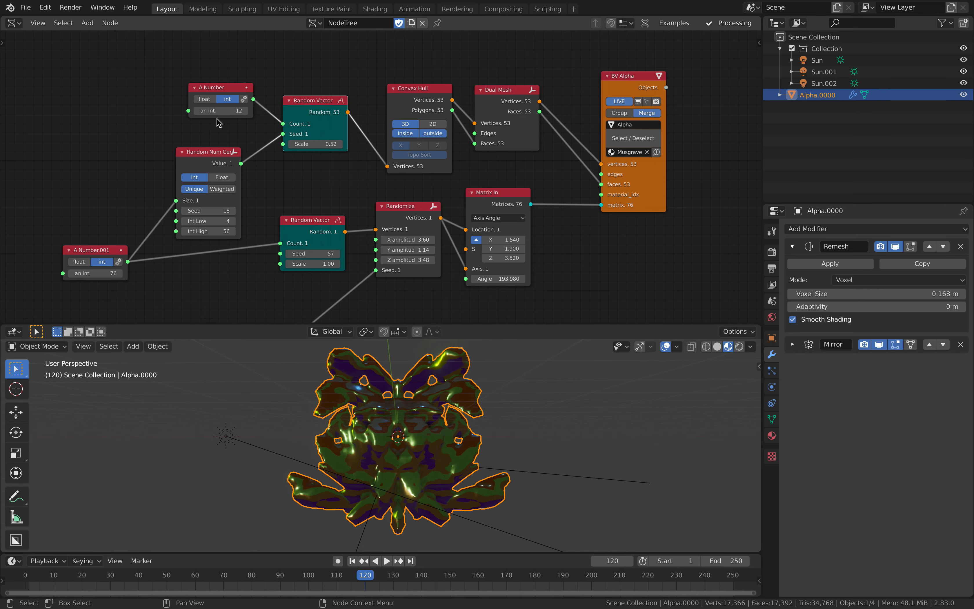
click(198, 111)
click(198, 111)
click(197, 111)
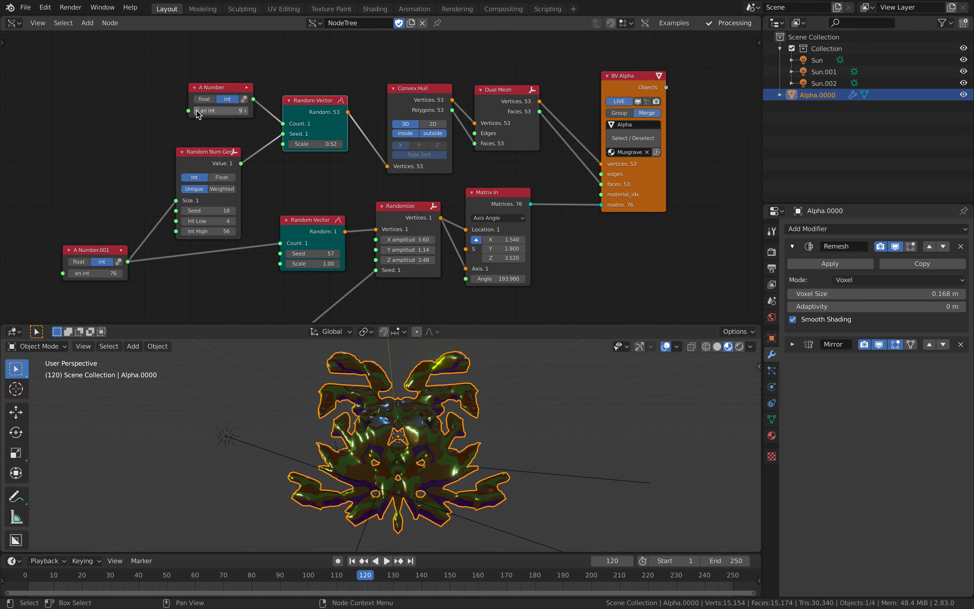
View the mesh from another angle and raise the A Number node's integer to 11.
middle_drag(269, 407, 233, 406)
click(246, 111)
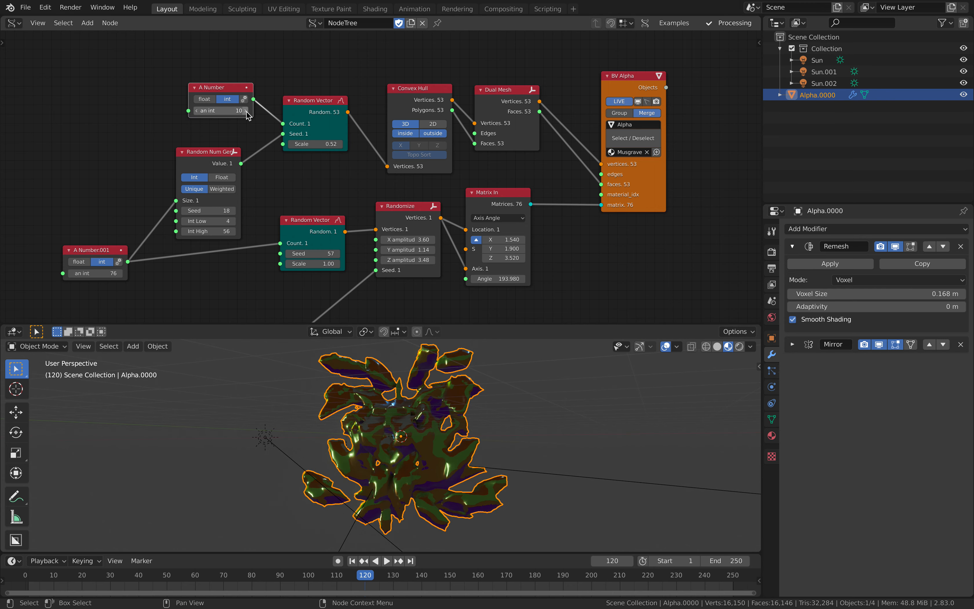
click(246, 111)
Refine the Alpha mesh by setting the Remesh modifier's voxel size to 0.092 m.
middle_drag(574, 394, 638, 389)
drag(845, 296, 830, 296)
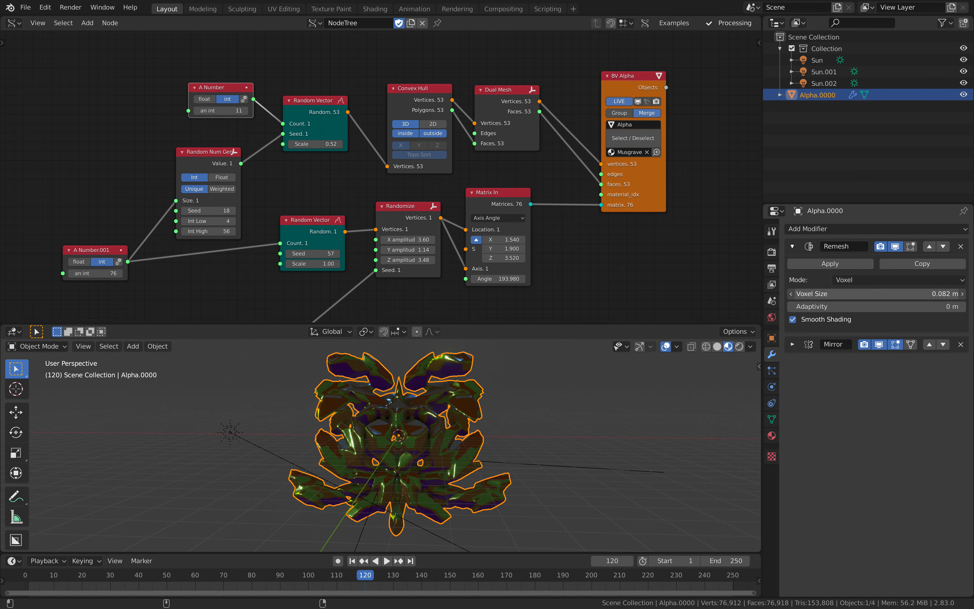
mouse_move(501, 403)
middle_down()
mouse_move(560, 410)
mouse_move(499, 404)
middle_up()
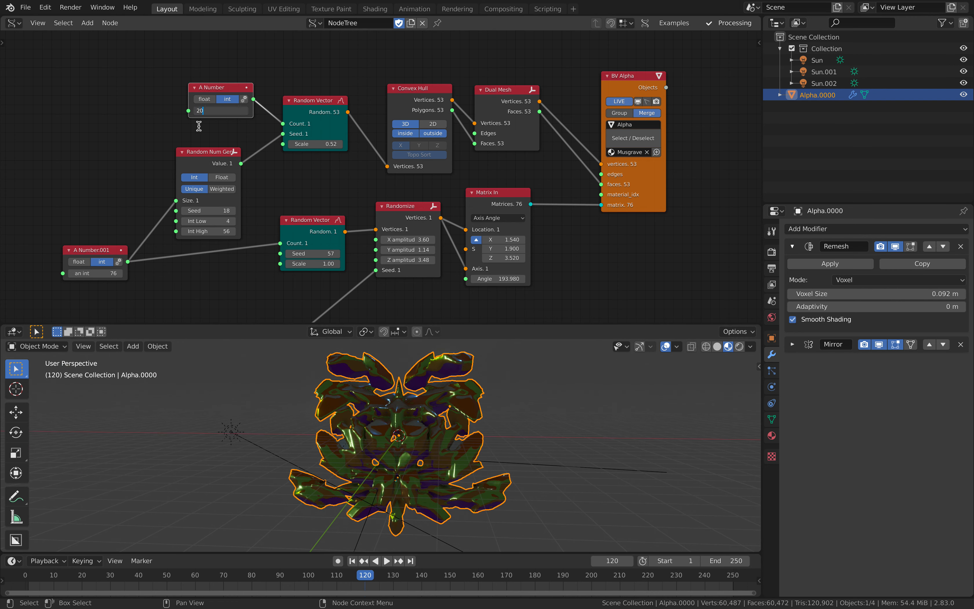
Try 20, 12 and 4 as the integer in the A Number node.
key(Return)
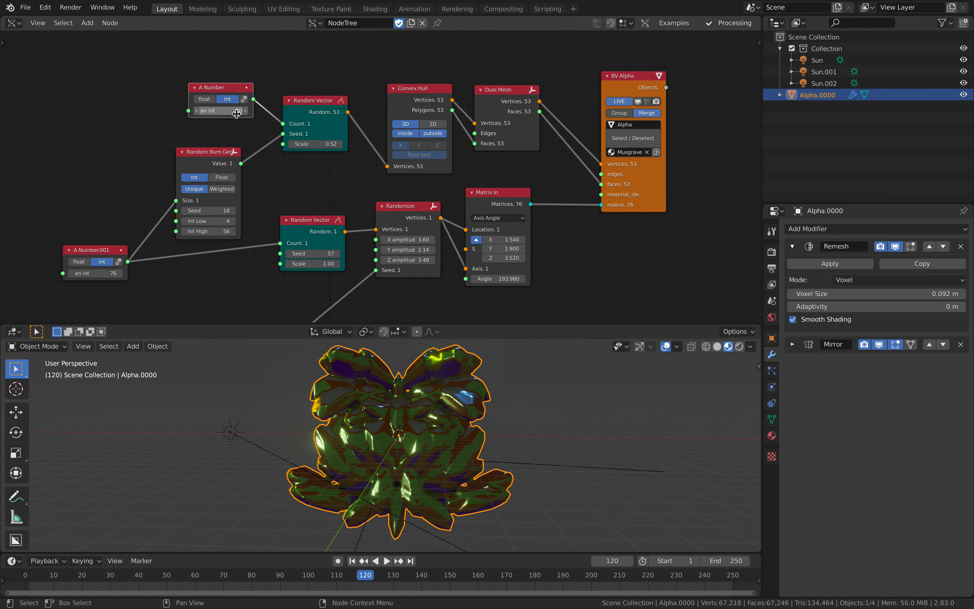
key(Return)
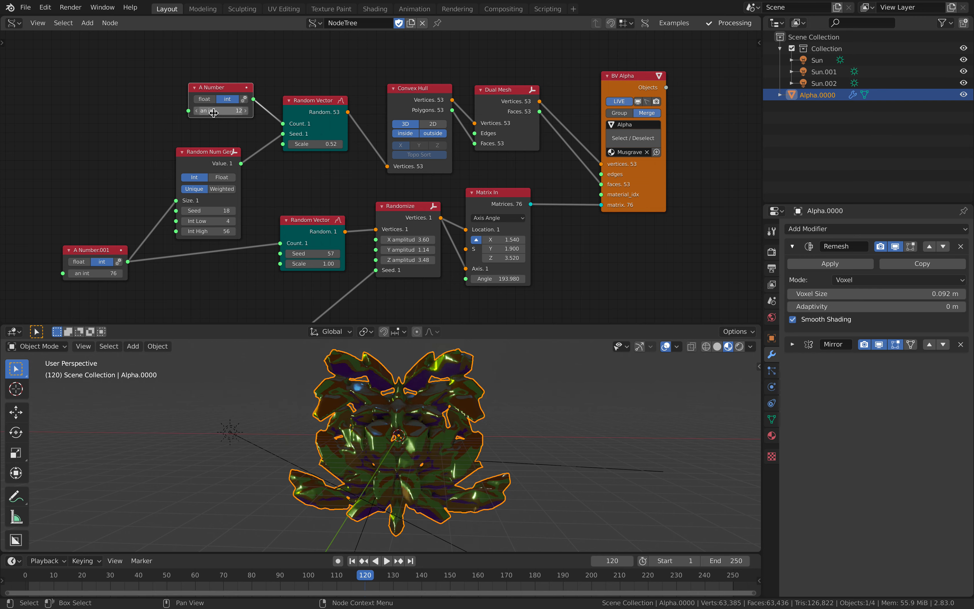
key(Return)
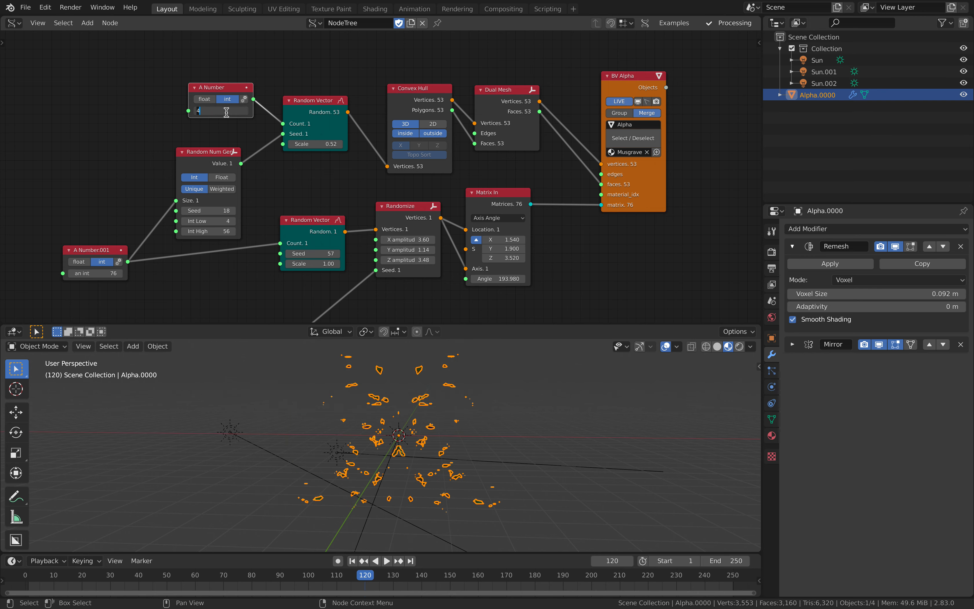
Set the integer in the A Number node to 9.
key(Return)
click(244, 113)
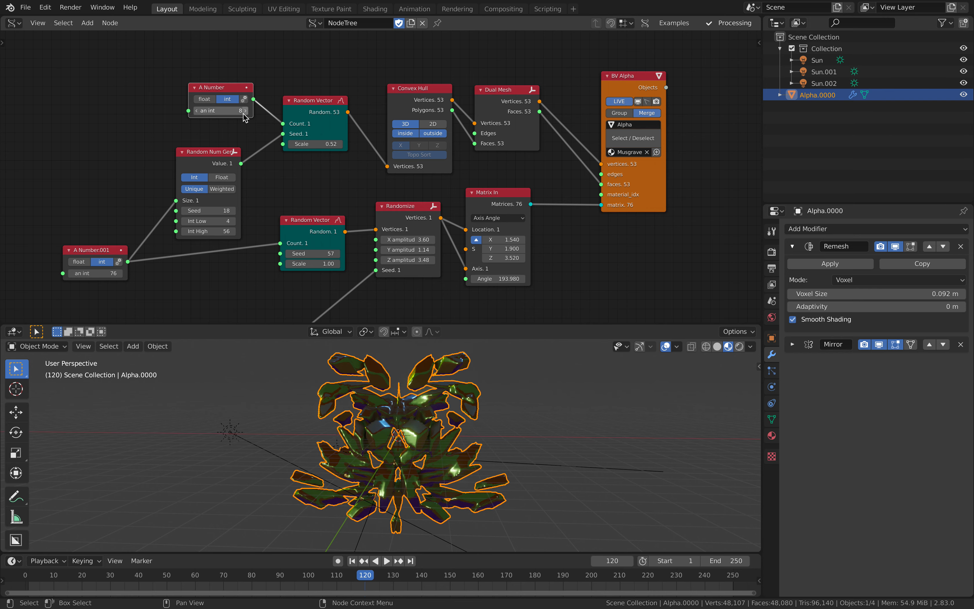
click(243, 114)
Deselect all objects, play the animation briefly, and enlarge the 3D viewport.
key(a)
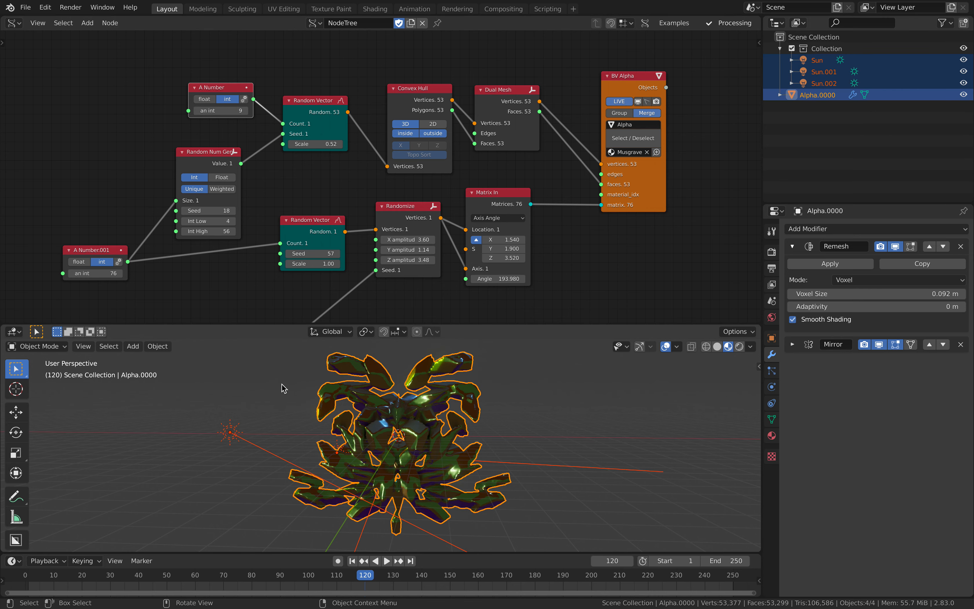
click(524, 415)
key(space)
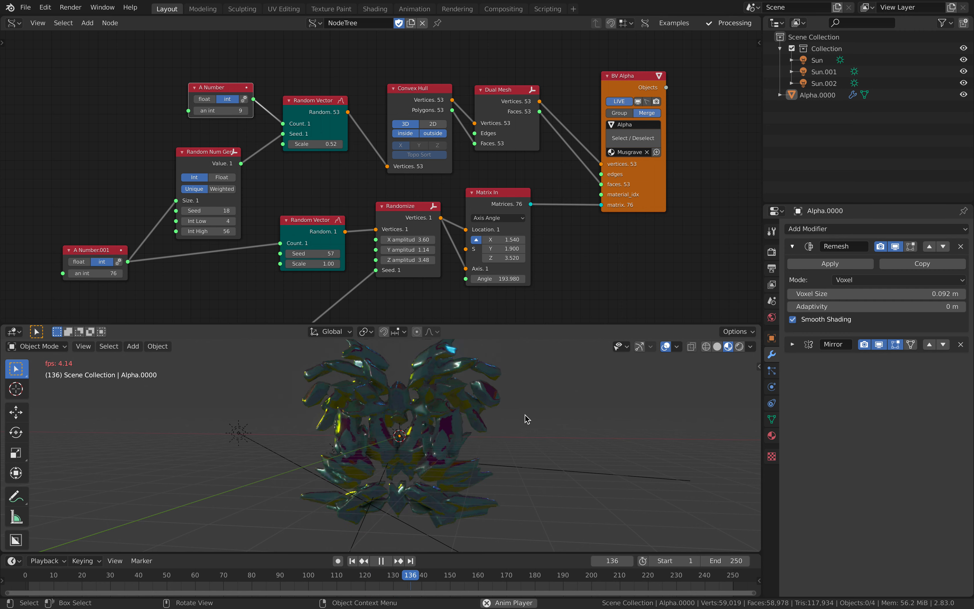
key(space)
drag(543, 324, 537, 261)
Play the animation in short stretches and view the mesh from different angles at each pause.
key(space)
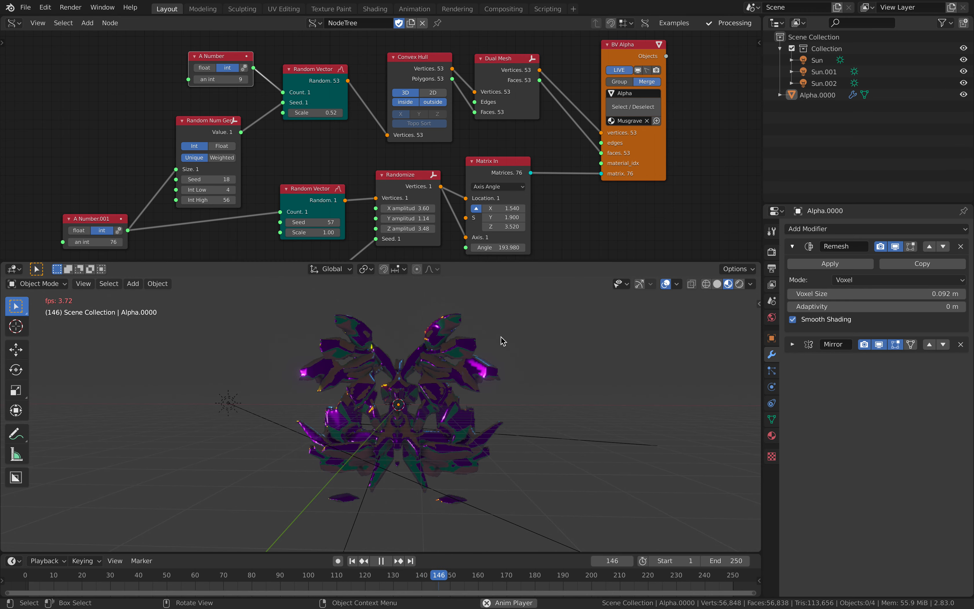
key(space)
middle_drag(472, 367, 442, 377)
key(space)
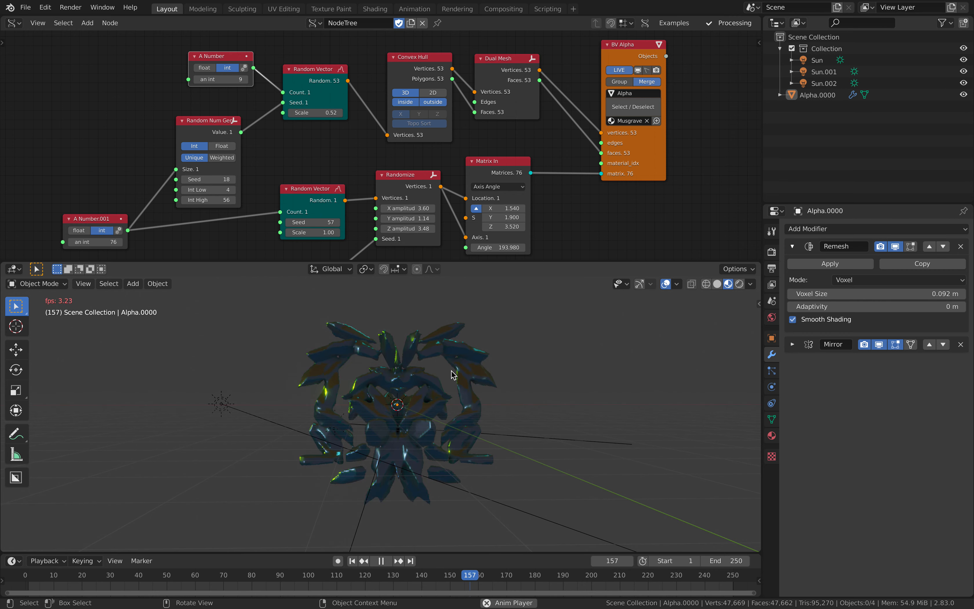
key(space)
middle_drag(450, 374, 517, 362)
key(space)
key(space)
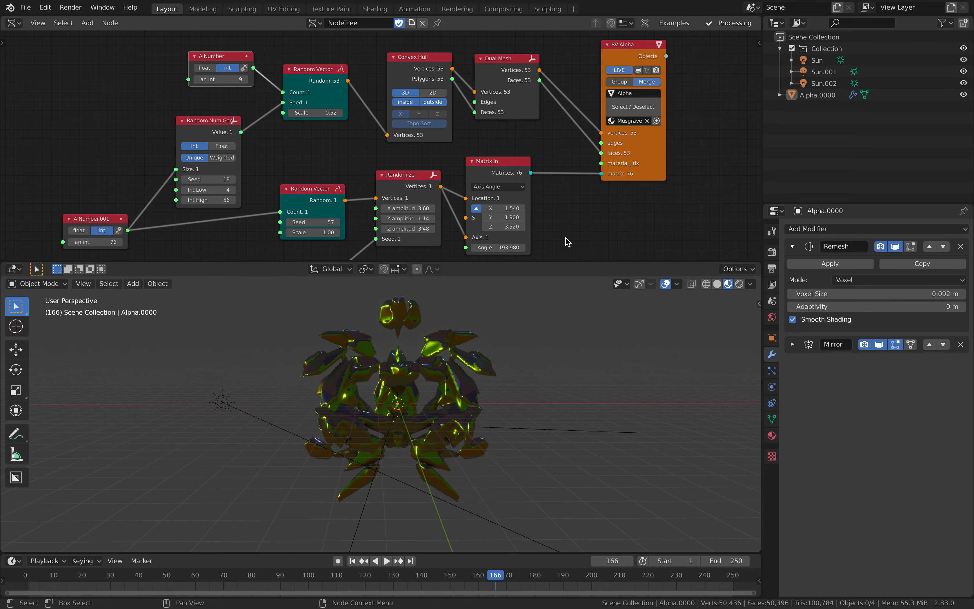
Switch the 3D viewport to solid shading and play the animation to frame 179.
click(717, 284)
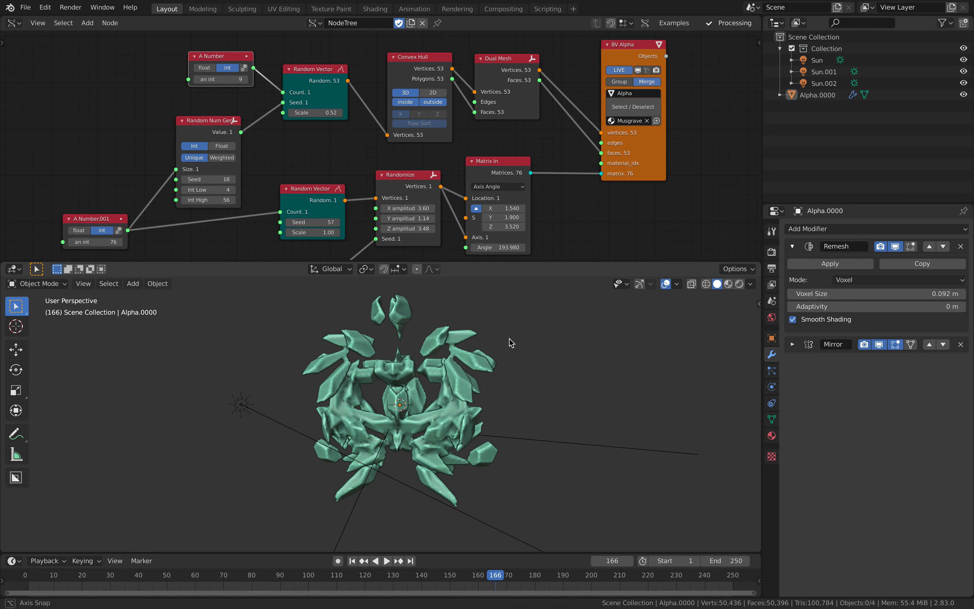
key(space)
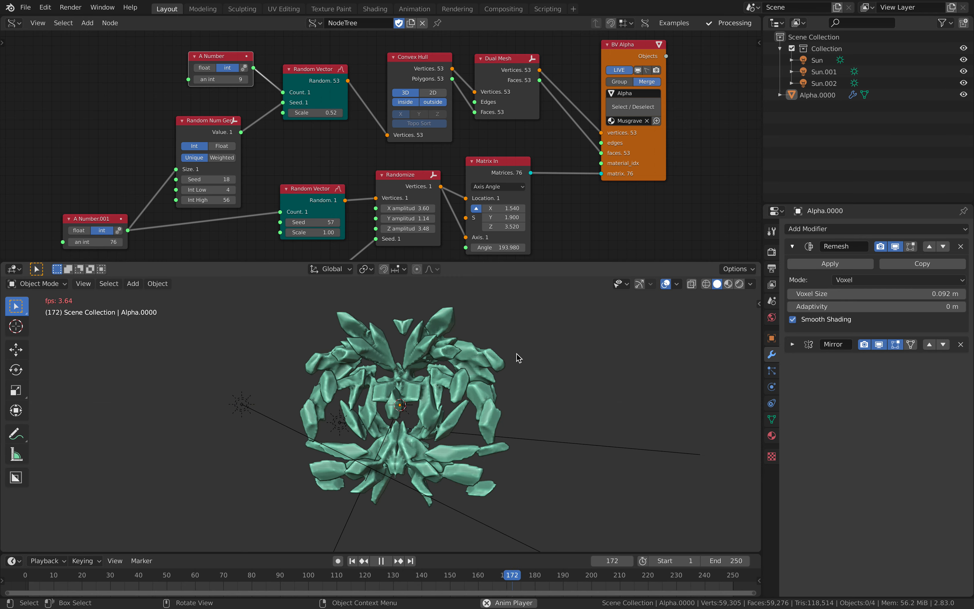
middle_drag(520, 354, 532, 352)
Set the seed of the Random Num Gen node to 142.
middle_drag(312, 183, 290, 178)
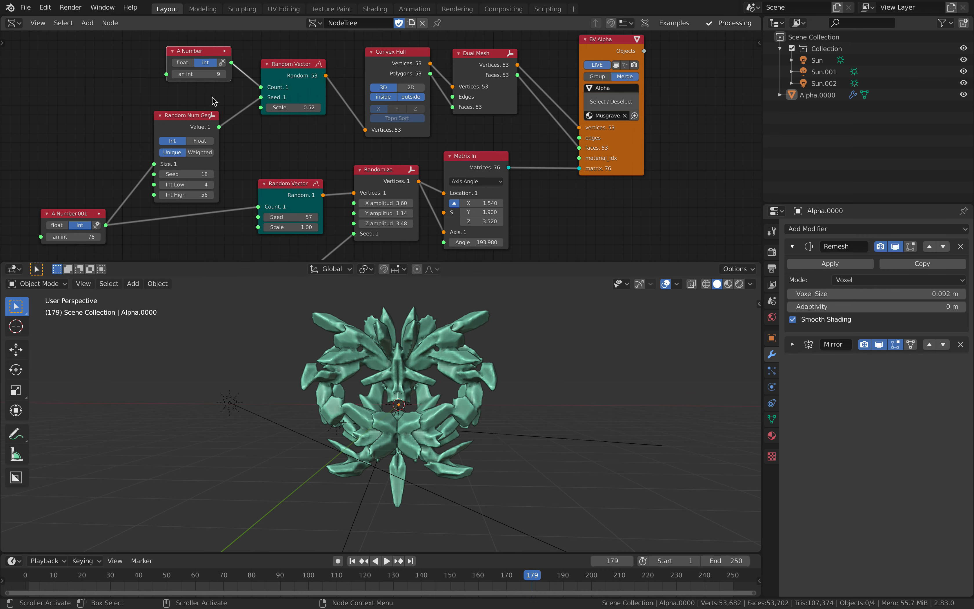
middle_drag(260, 100, 290, 121)
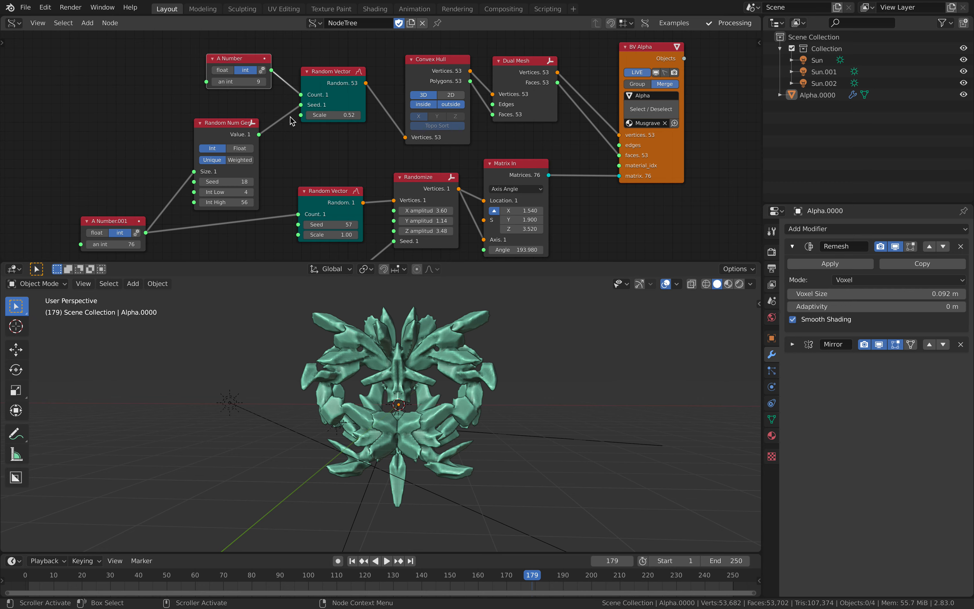
drag(236, 182, 306, 182)
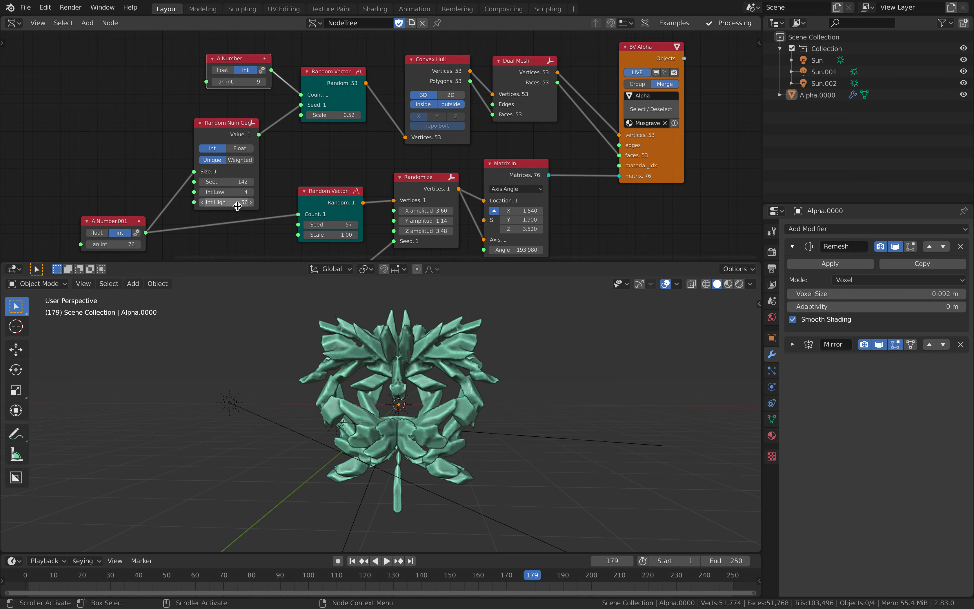
Try Int Low at 1 in the Random Num Gen node, then set Int Low to 3 and Int High to 57.
click(202, 193)
click(202, 193)
click(202, 193)
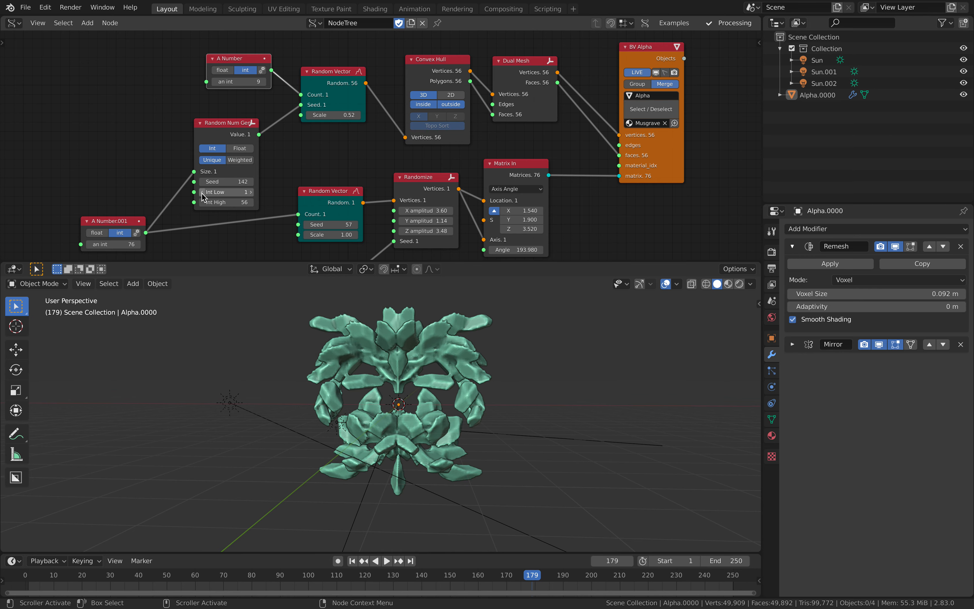
click(251, 193)
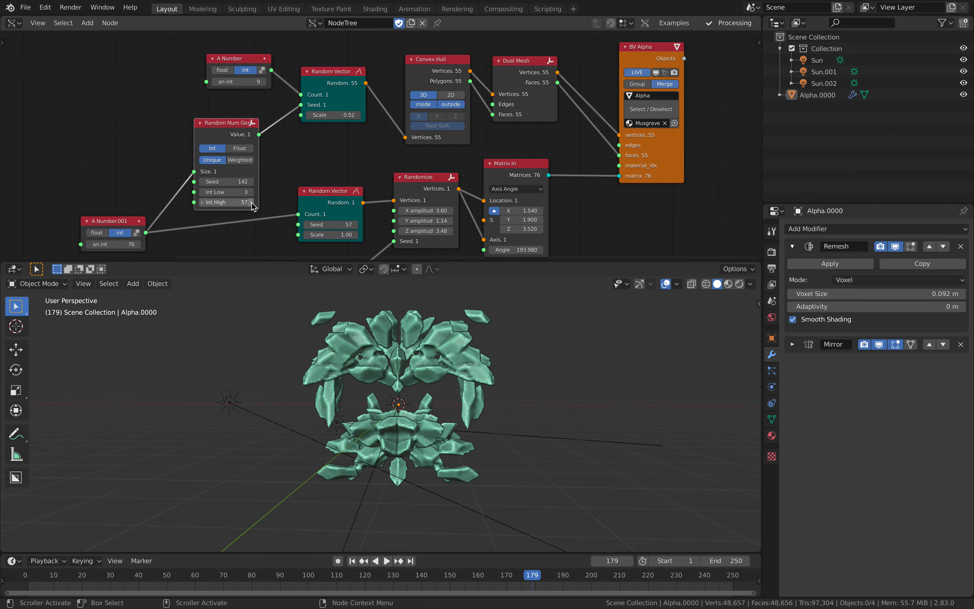
Set Int High to 100 and Seed to 206 in the Random Num Gen node.
click(225, 202)
text(58)
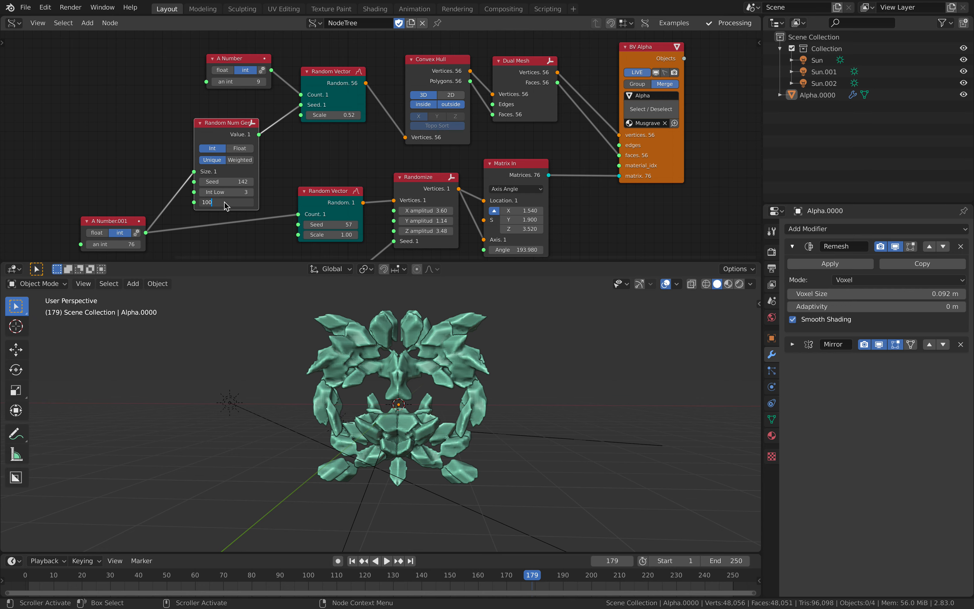
key(Return)
drag(235, 182, 294, 186)
Reposition the lower Random Vector, BV Alpha, Dual Mesh and Convex Hull nodes to tidy the node tree.
middle_drag(293, 186, 284, 175)
drag(304, 194, 281, 208)
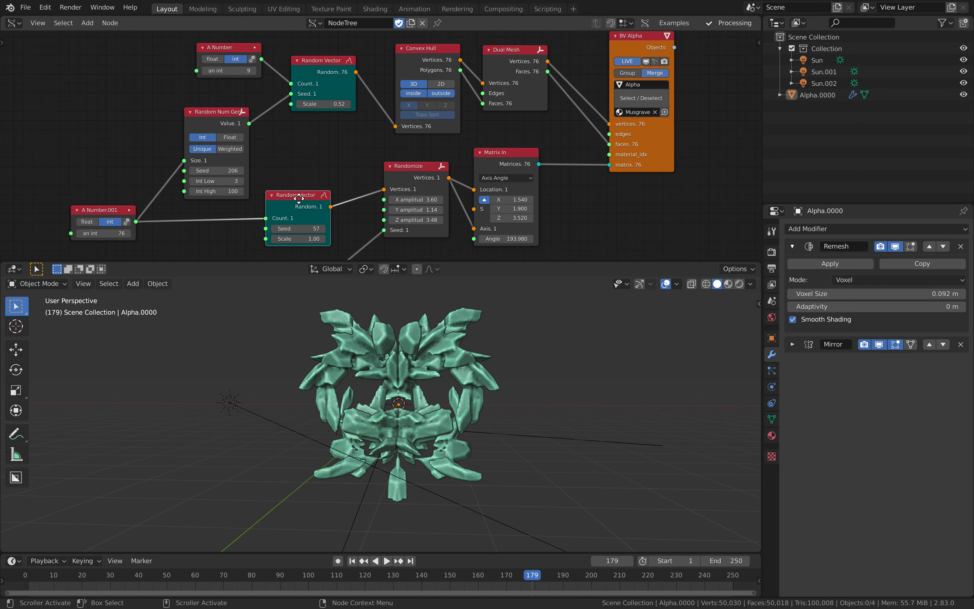
middle_drag(374, 167, 287, 167)
middle_drag(490, 149, 426, 179)
drag(491, 167, 505, 140)
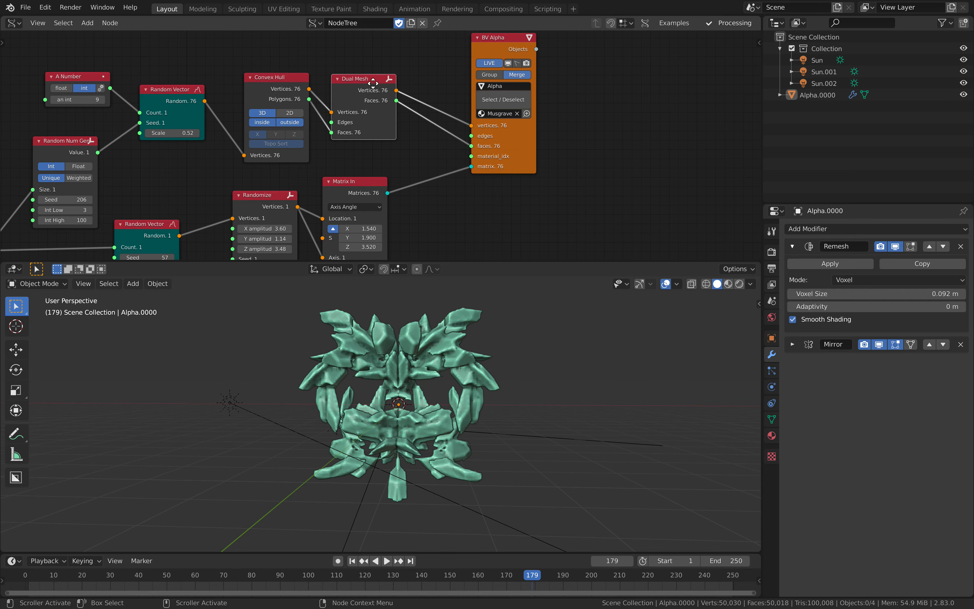
drag(370, 82, 374, 75)
drag(278, 87, 283, 79)
Move the Matrix In and Randomize nodes up and closer to the BV Alpha node.
middle_drag(447, 318, 442, 348)
scroll(463, 181, down, 2)
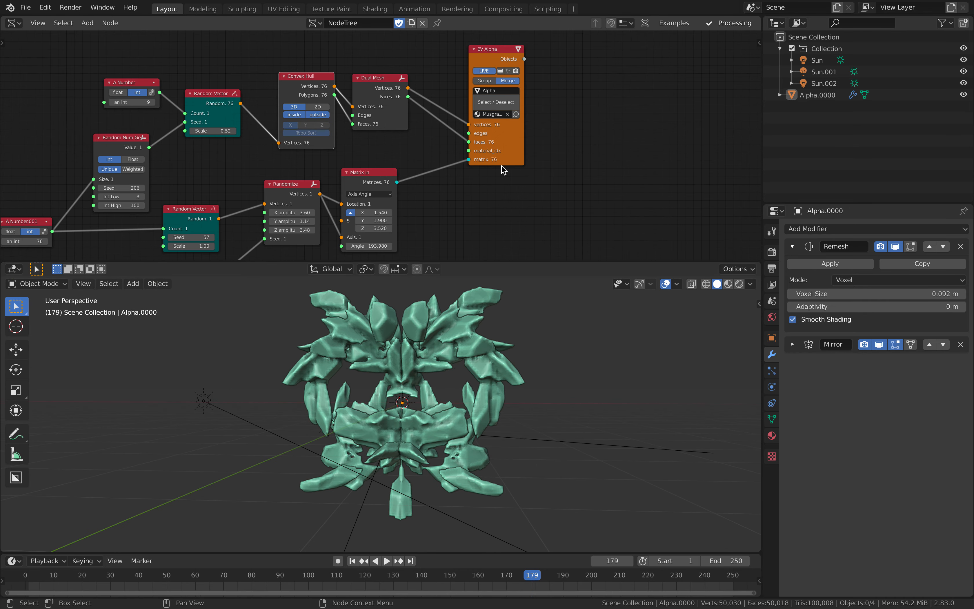
drag(374, 172, 397, 161)
drag(290, 184, 316, 176)
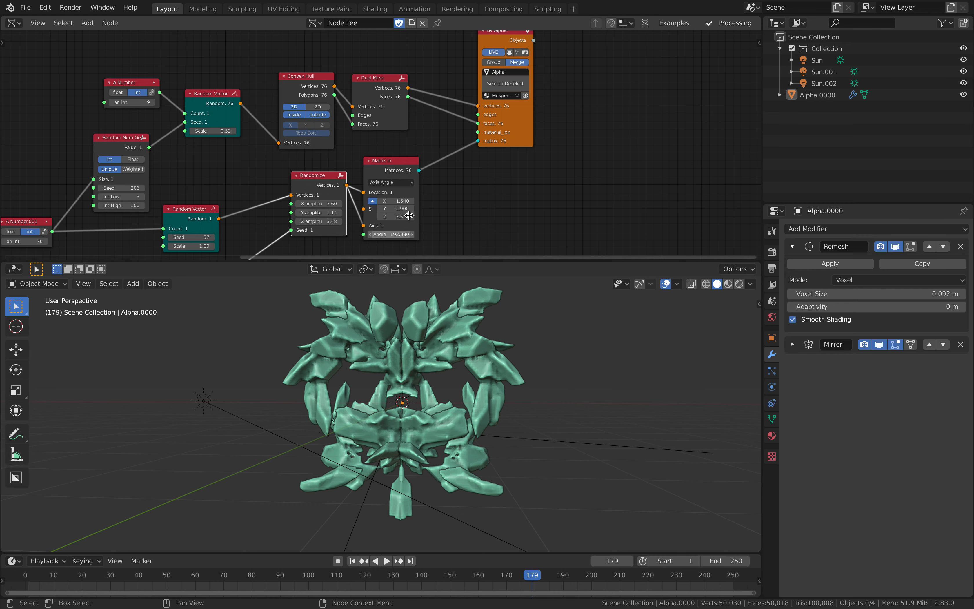
scroll(379, 142, down, 2)
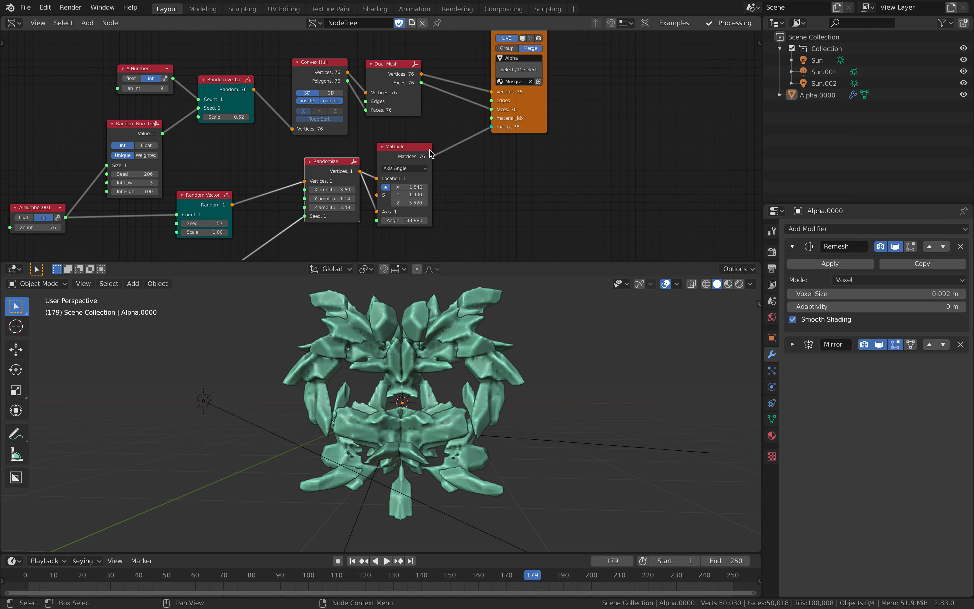
Disconnect Matrix In from BV Alpha's matrix input, inspect the single mesh up close, and reconnect the link.
drag(492, 127, 488, 140)
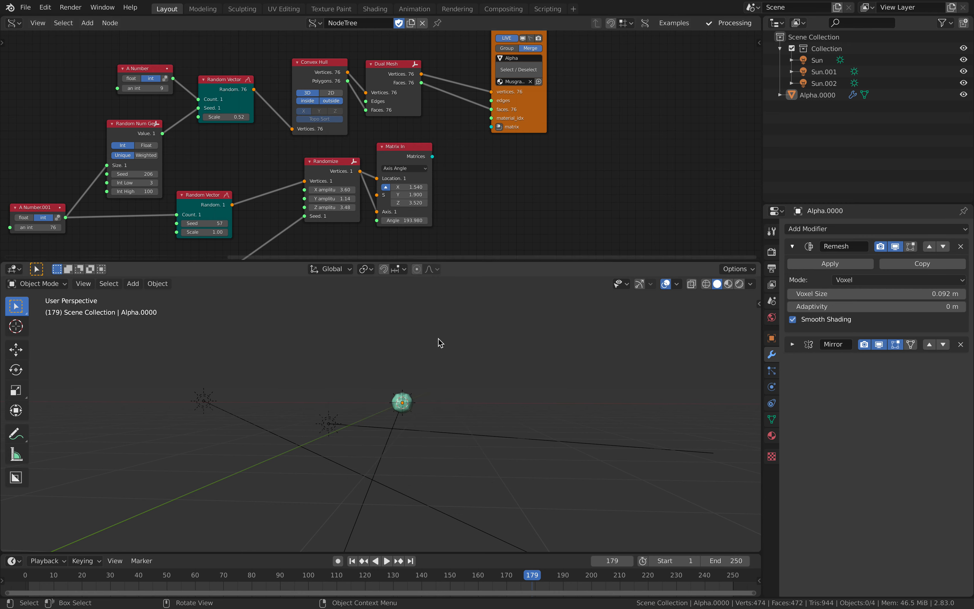
middle_drag(417, 421, 433, 362)
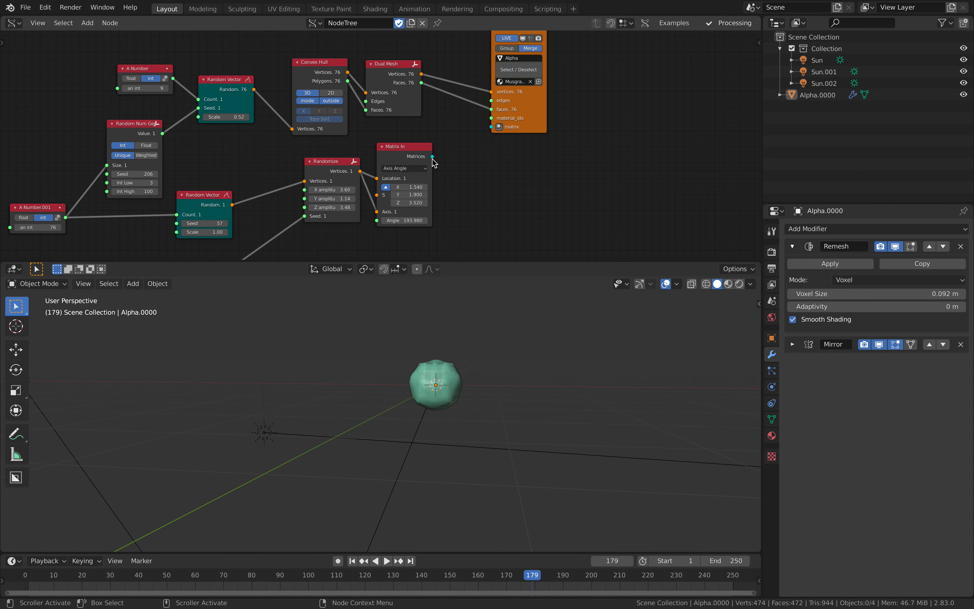
drag(456, 140, 492, 127)
Shift Matrix In beneath the link to BV Alpha and move Randomize along with it for more spacing.
drag(398, 146, 432, 136)
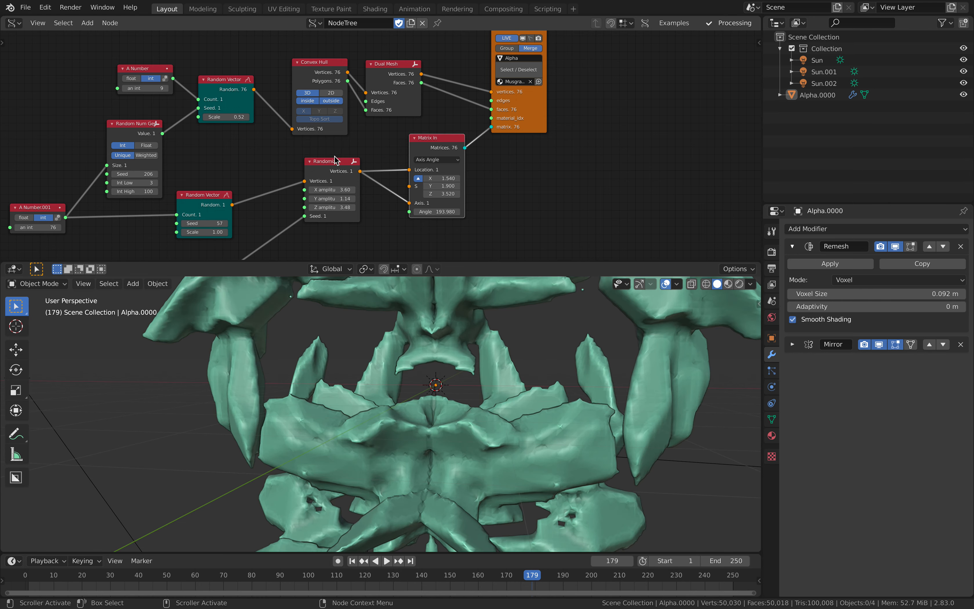
drag(326, 162, 344, 148)
scroll(306, 192, down, 2)
scroll(306, 191, up, 2)
Vary the seed of the lower Random Vector node while viewing the mesh, and leave it at 551.
drag(249, 196, 278, 195)
middle_drag(416, 399, 430, 400)
scroll(430, 400, down, 6)
middle_drag(423, 350, 408, 351)
drag(278, 195, 310, 195)
drag(244, 195, 252, 196)
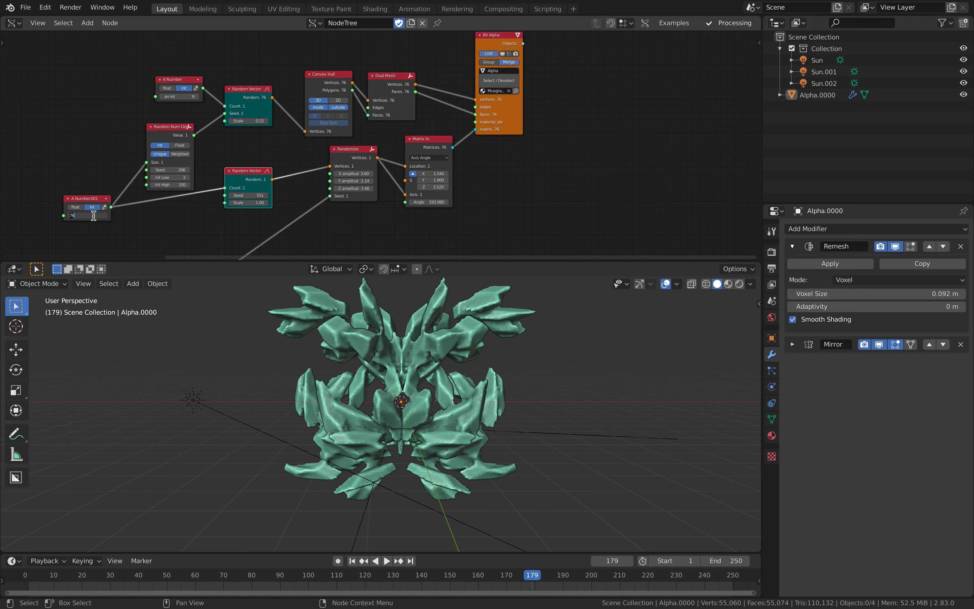
Try an integer of 30 in the A Number.001 node, then raise it to 84 and view the mesh.
click(94, 216)
text(30)
key(Return)
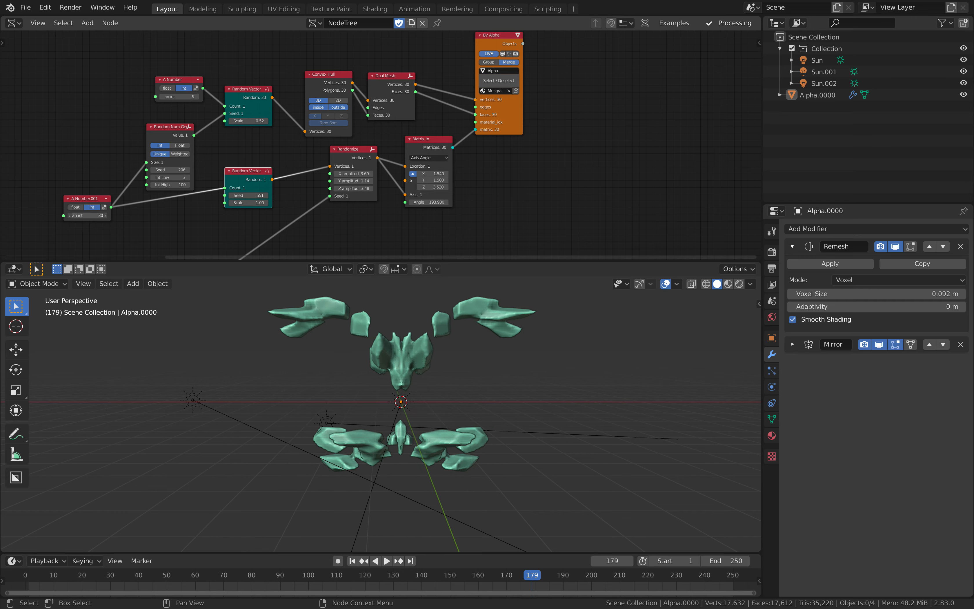
drag(94, 216, 114, 216)
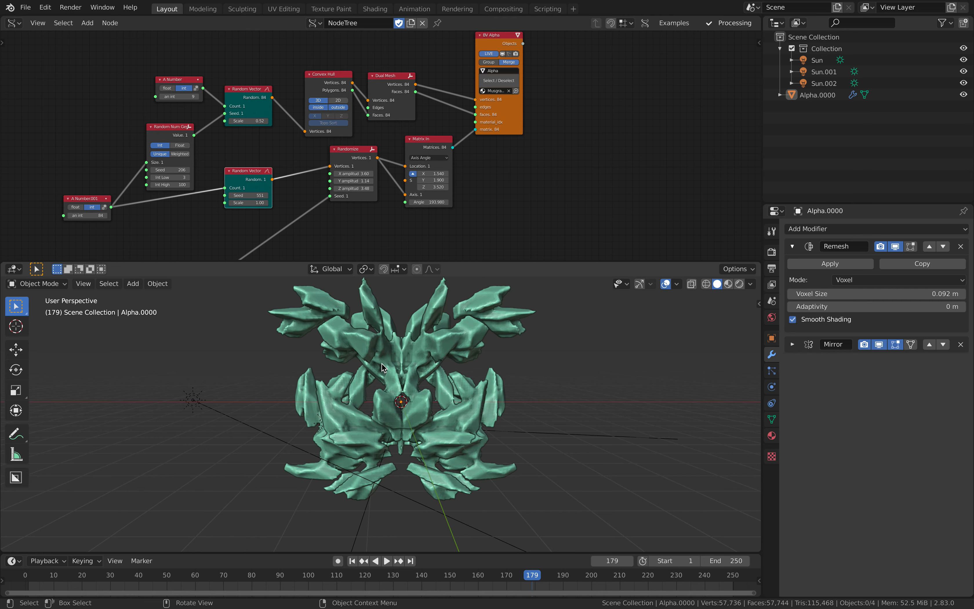
middle_drag(382, 363, 357, 352)
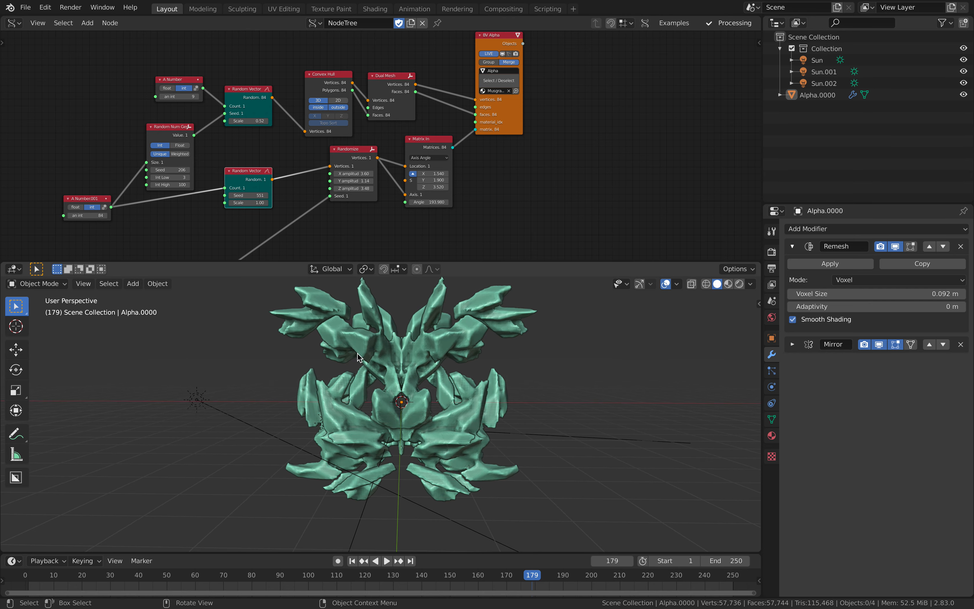
Set the integer of the A Number.001 node to 100 and view the denser mesh from several angles.
click(98, 216)
text(100)
key(Return)
middle_drag(446, 359, 632, 363)
middle_drag(542, 355, 262, 350)
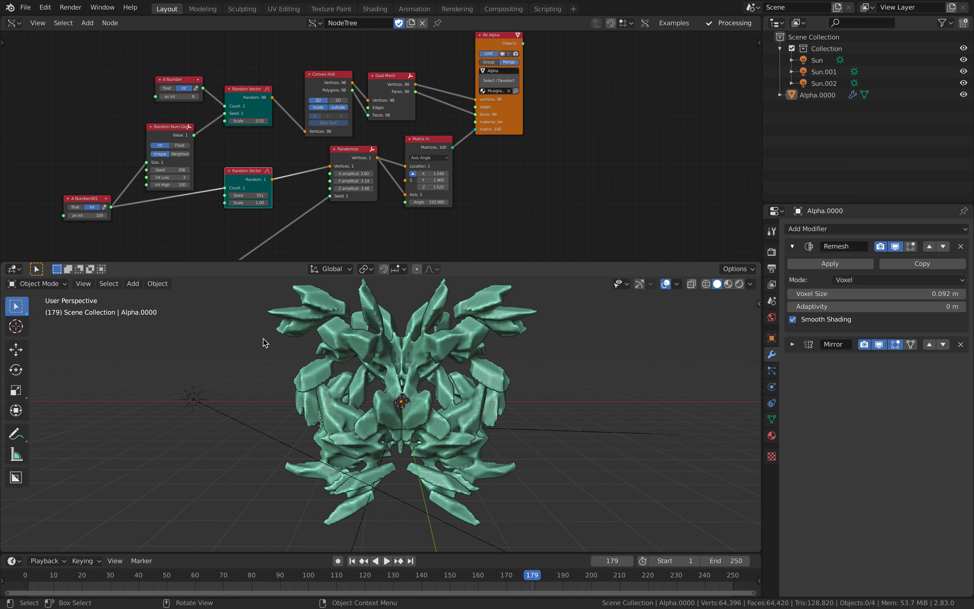
Play the animation in short stretches to frame 195, viewing the mesh from different angles at the pauses.
middle_drag(321, 349, 357, 365)
key(space)
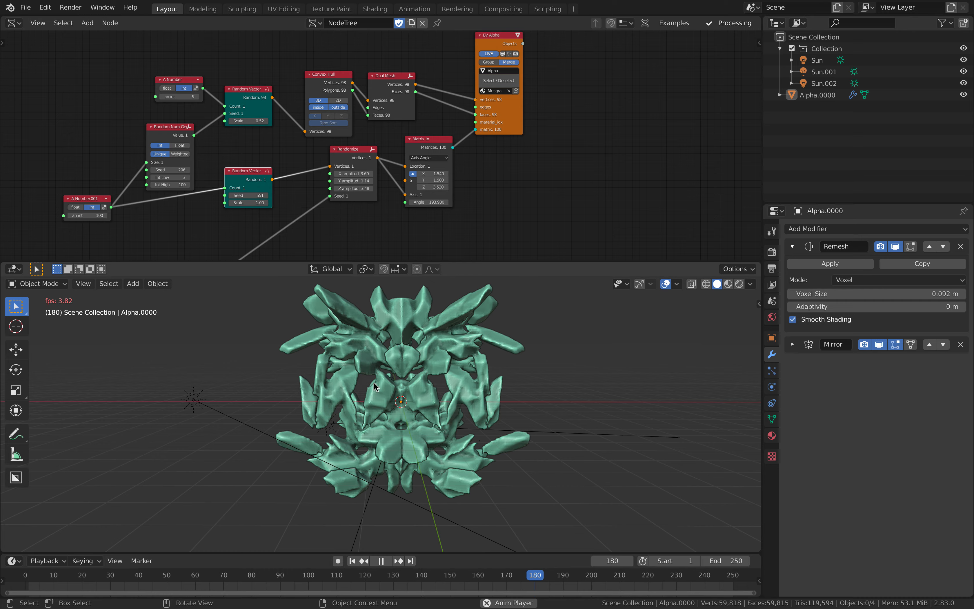
key(space)
middle_drag(416, 388, 518, 424)
key(space)
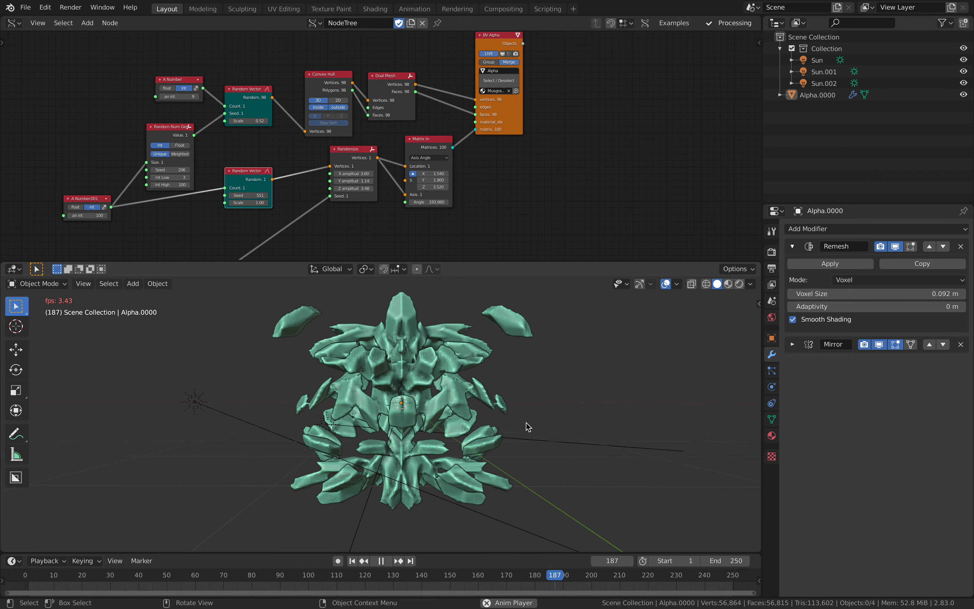
right_click(526, 422)
key(Escape)
key(space)
middle_drag(559, 352, 557, 374)
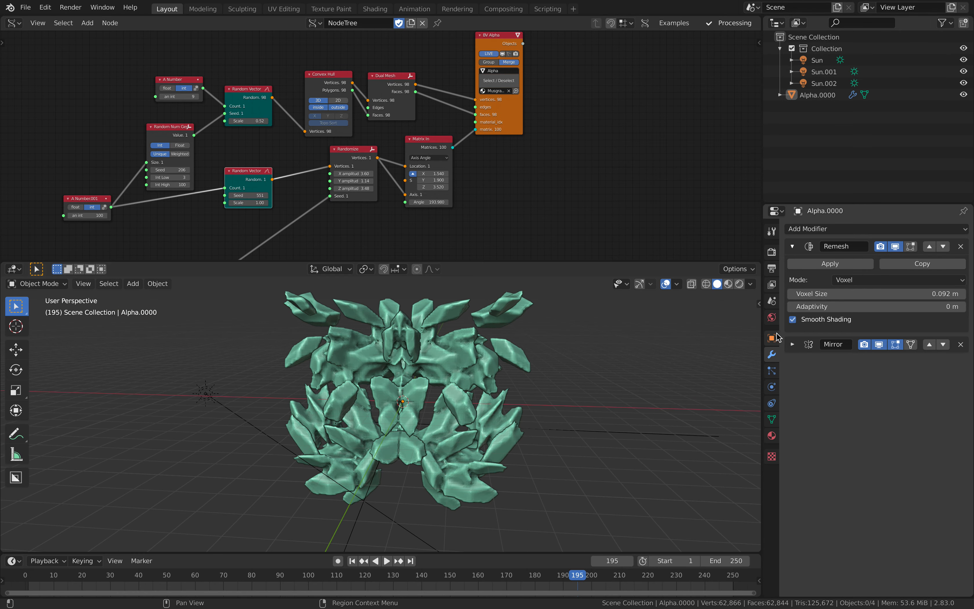
Expand the Mirror modifier's settings and split the node editor to show the Shader Editor in the new area.
click(794, 347)
scroll(465, 187, up, 1)
middle_drag(465, 188, 514, 92)
scroll(499, 169, down, 4)
drag(749, 22, 454, 24)
click(469, 24)
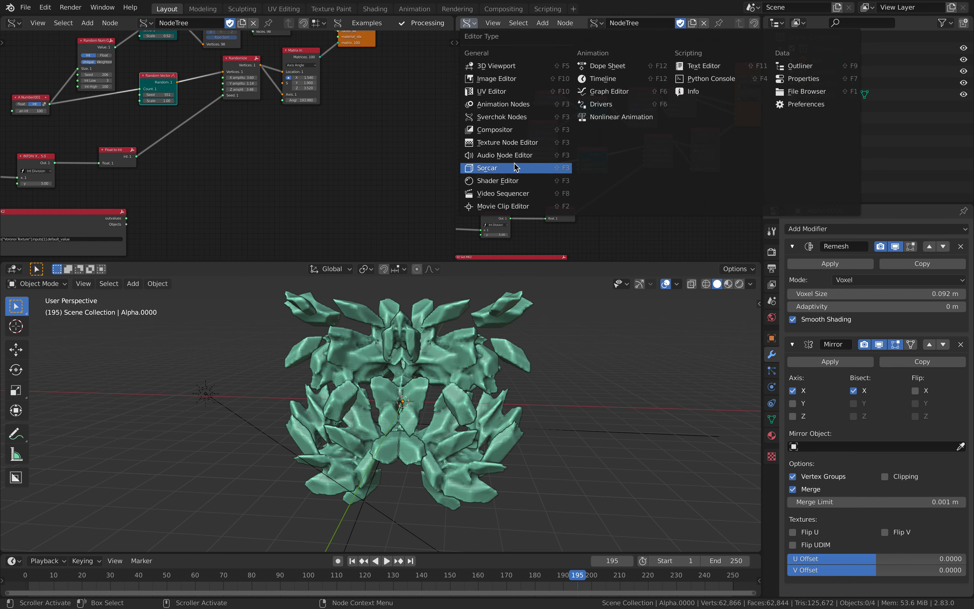
click(508, 180)
Select the Alpha.0000 mesh and display it in Material Preview shading.
click(508, 356)
middle_drag(508, 360, 532, 363)
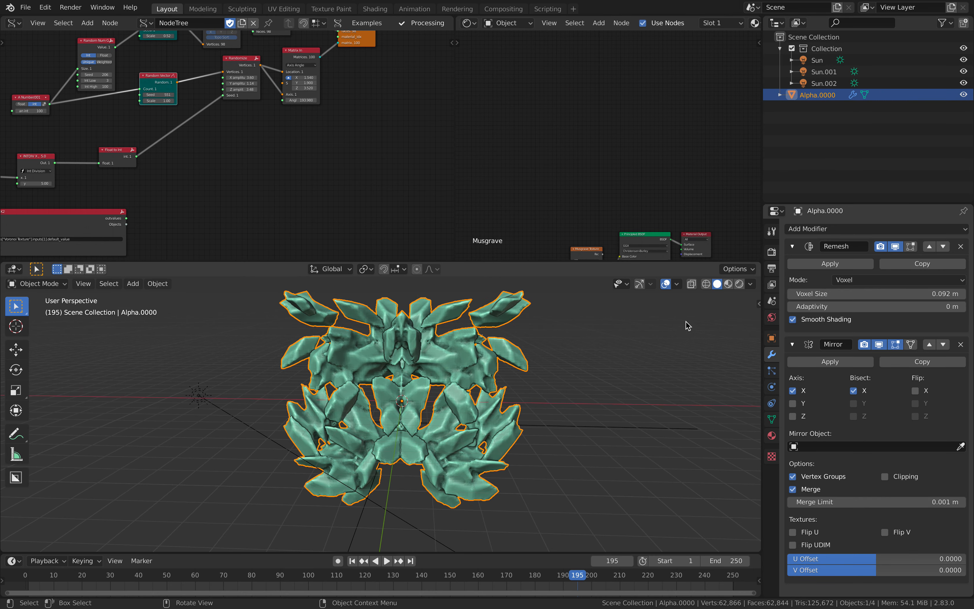
click(729, 285)
middle_drag(572, 367, 742, 297)
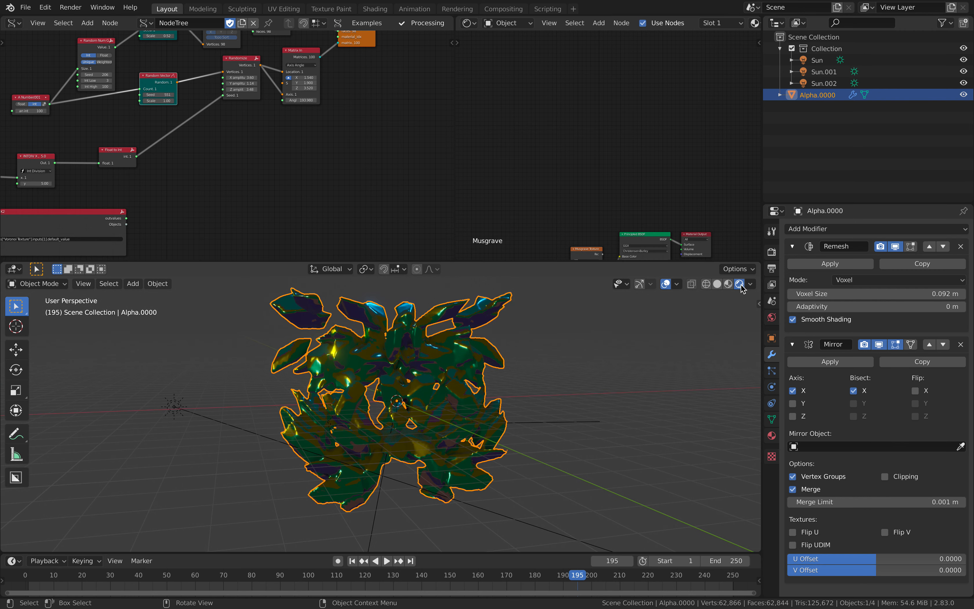
Bring the Musgrave material's nodes into view and narrow the properties area to widen the editors.
middle_drag(567, 162, 570, 93)
middle_drag(598, 156, 589, 85)
scroll(621, 122, up, 6)
middle_drag(622, 122, 630, 107)
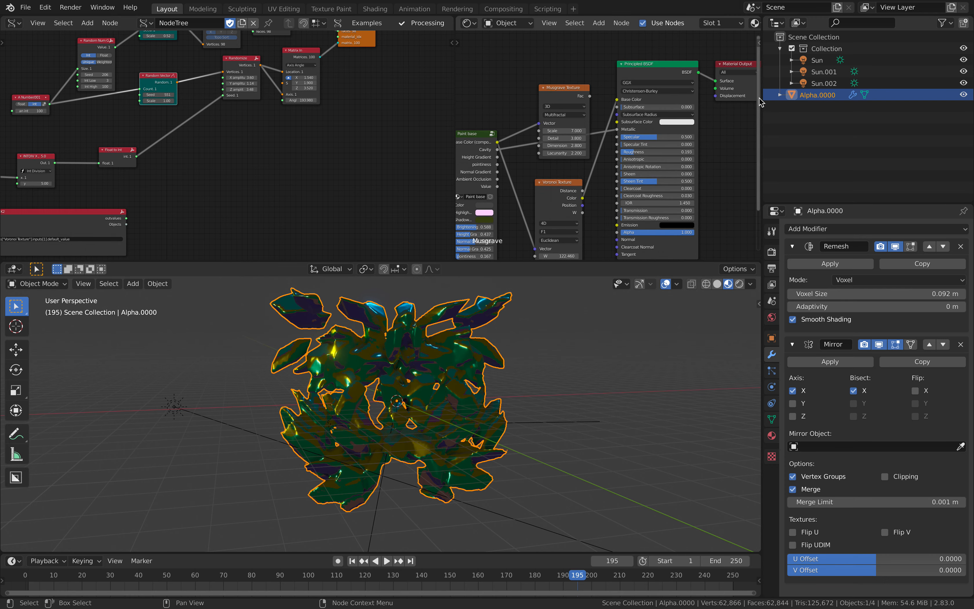
drag(764, 99, 846, 99)
scroll(603, 122, up, 2)
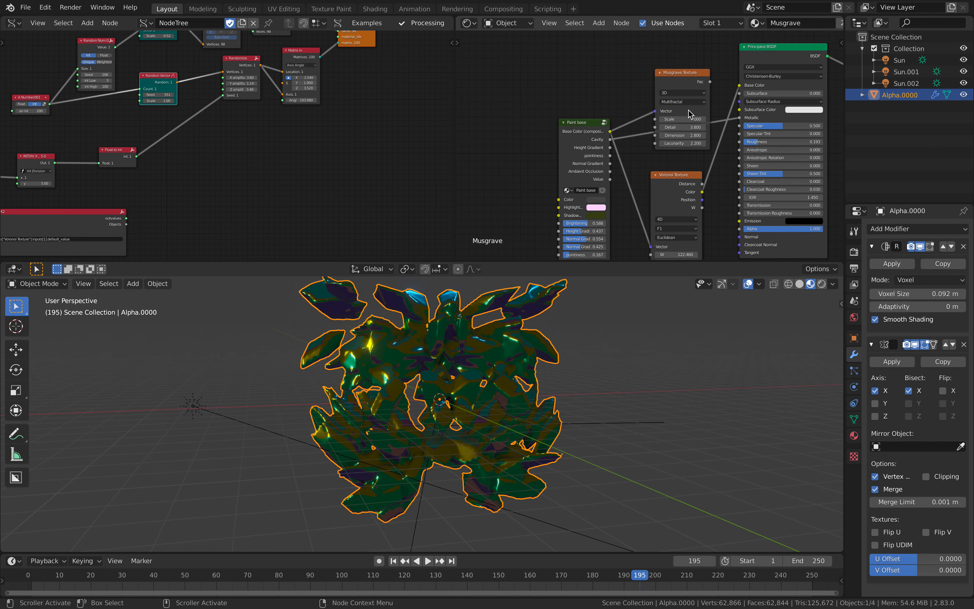
Reposition the Paint base node and set its Brightening to 0.454 and Height Gradient to 0.383.
drag(586, 123, 584, 108)
middle_drag(593, 161, 555, 108)
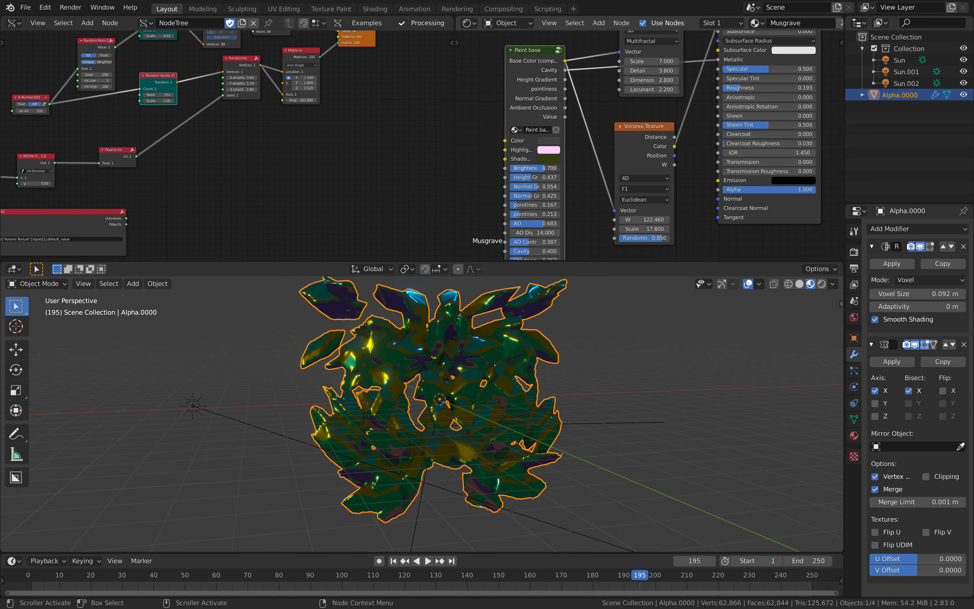
drag(519, 168, 537, 168)
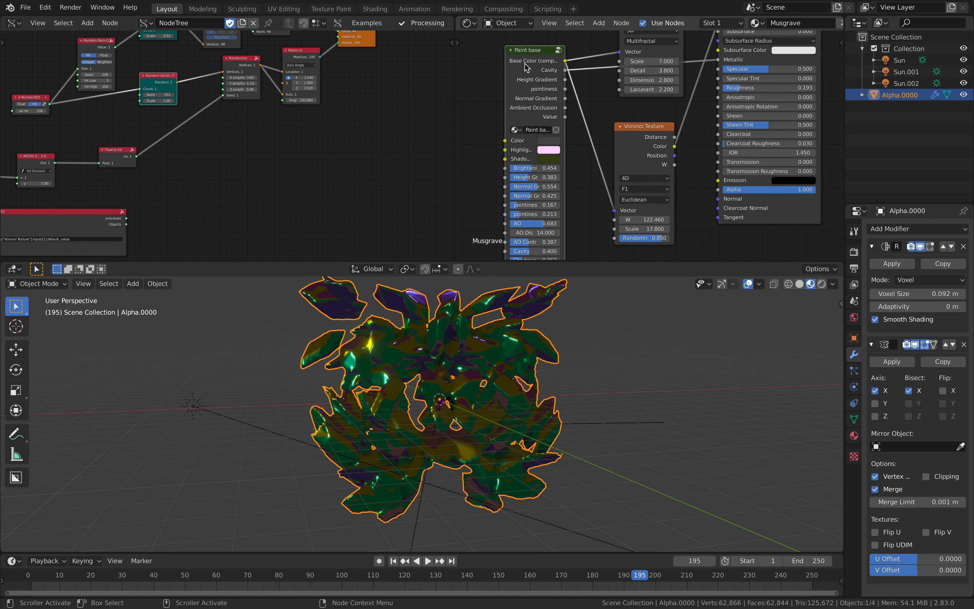
Widen the Shader Editor while looking over the nodes inside the Paint base group, and return to the material.
key(Tab)
scroll(592, 143, down, 4)
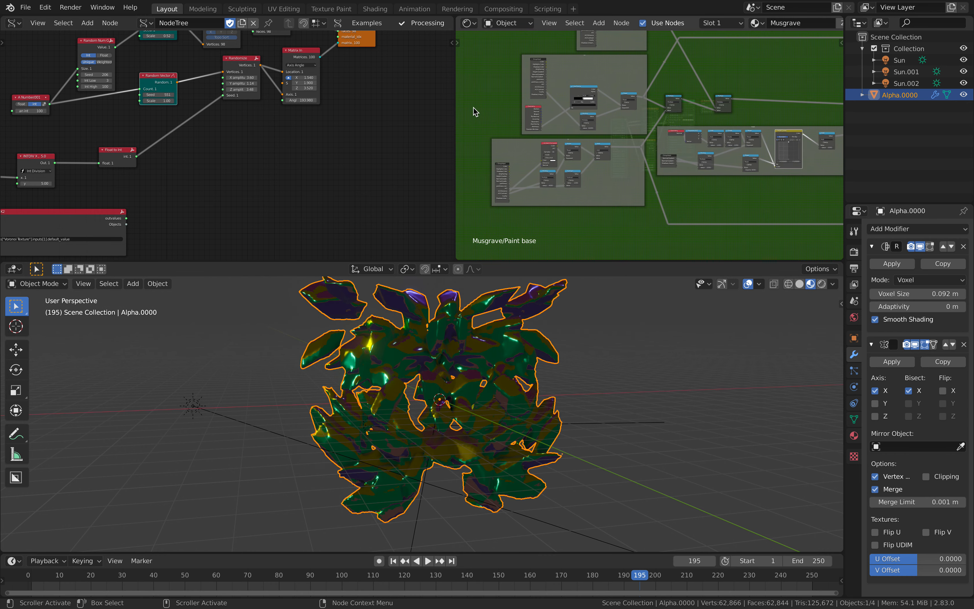
drag(454, 103, 350, 102)
scroll(578, 148, down, 4)
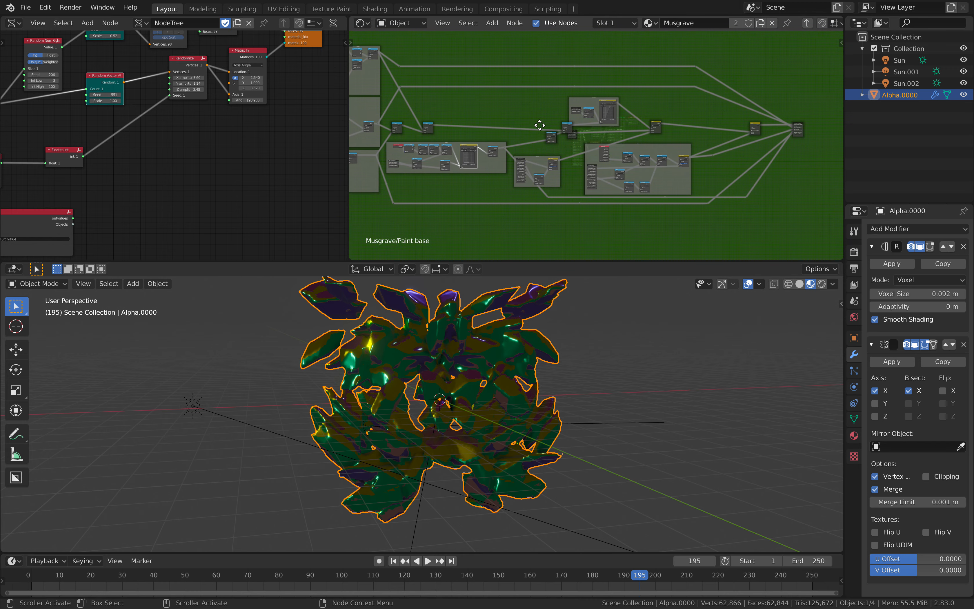
key(Tab)
scroll(583, 136, up, 6)
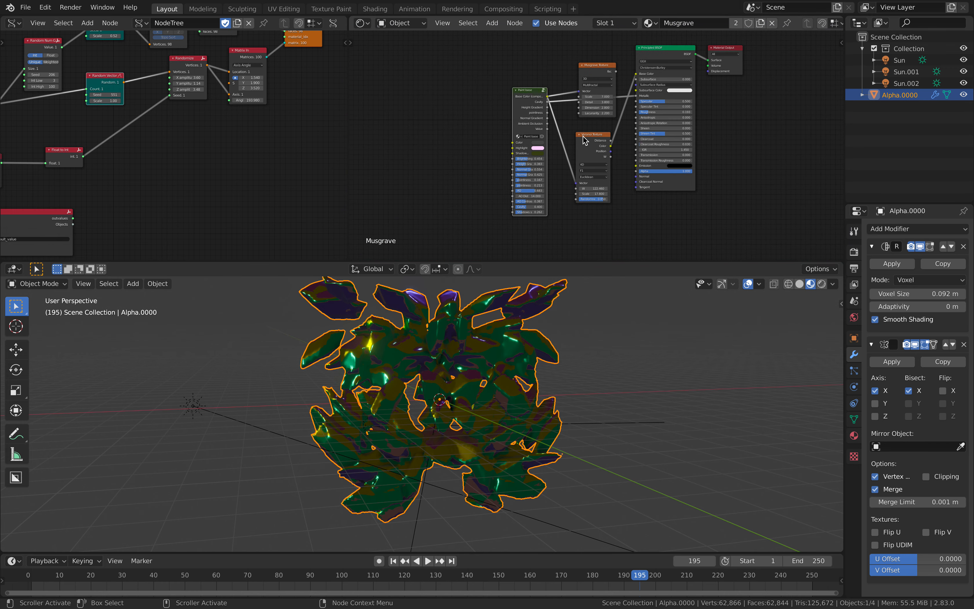
middle_drag(578, 136, 575, 156)
Reopen the Paint base group in a maximized Shader Editor and examine its gradient, Cavity and AO sections.
key(Tab)
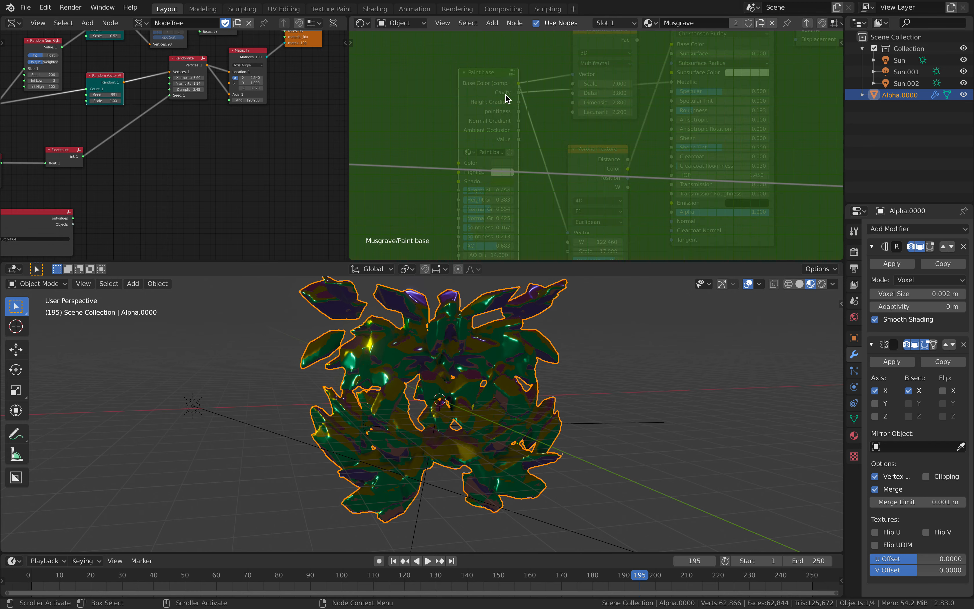
key(ctrl+alt+space)
scroll(591, 144, down, 8)
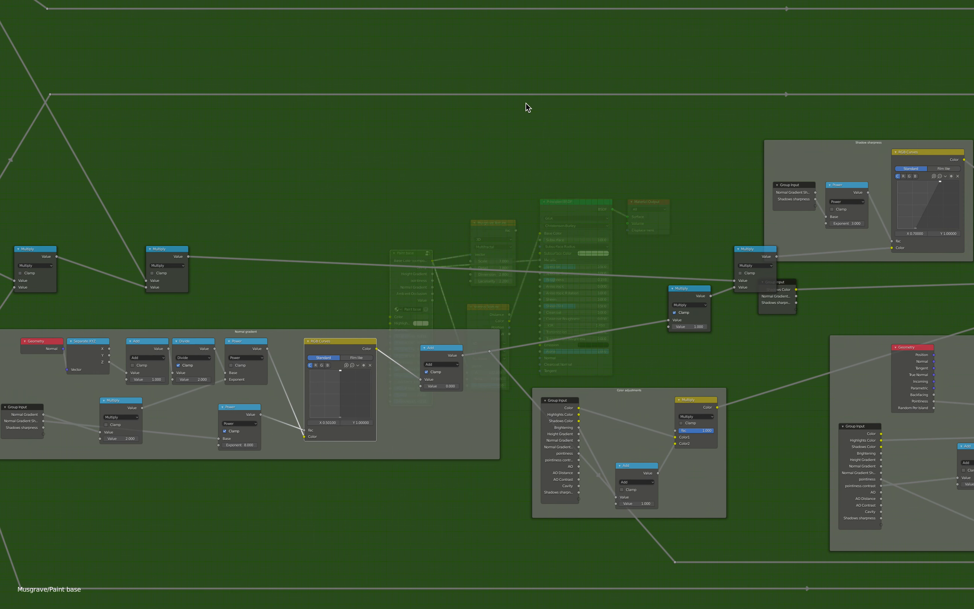
middle_drag(575, 133, 366, 144)
scroll(443, 143, down, 1)
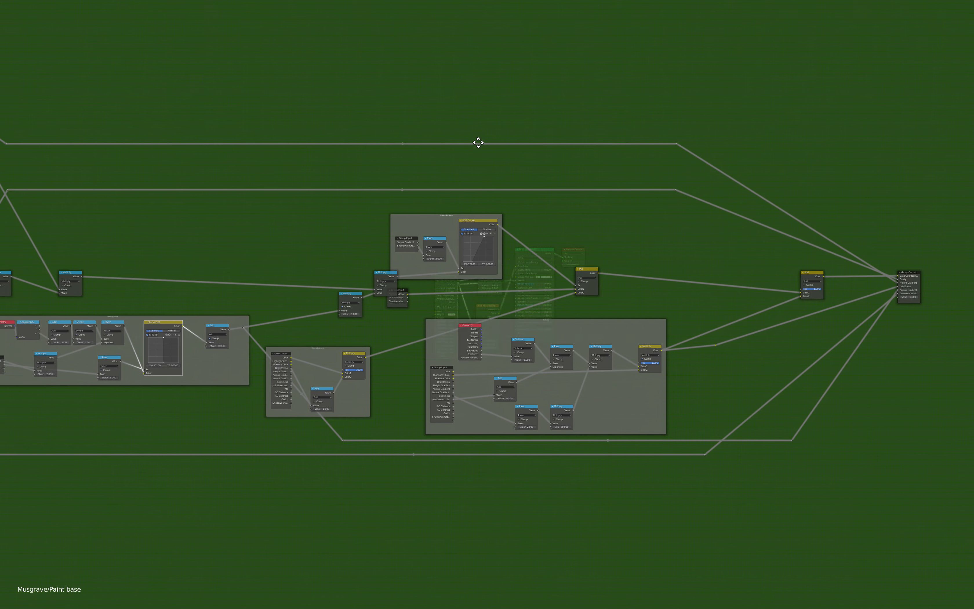
middle_drag(478, 143, 605, 143)
scroll(579, 201, up, 3)
middle_drag(570, 233, 517, 273)
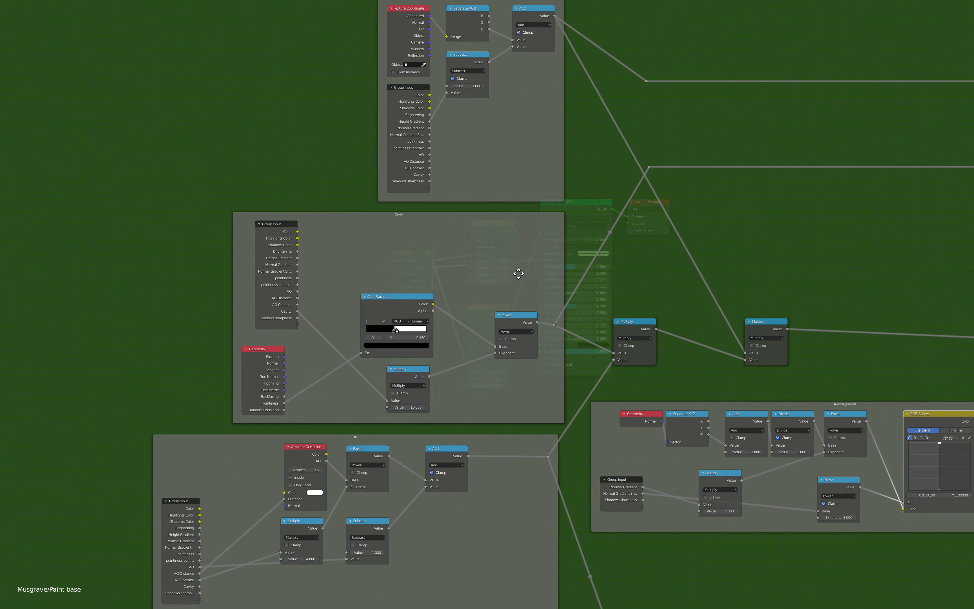
Follow the group's network through the Shadow sharpness and pointiness sections to the Group Output, and leave the group.
mouse_move(635, 256)
middle_down()
mouse_move(607, 254)
mouse_move(687, 259)
mouse_move(342, 260)
middle_up()
middle_drag(492, 237, 124, 219)
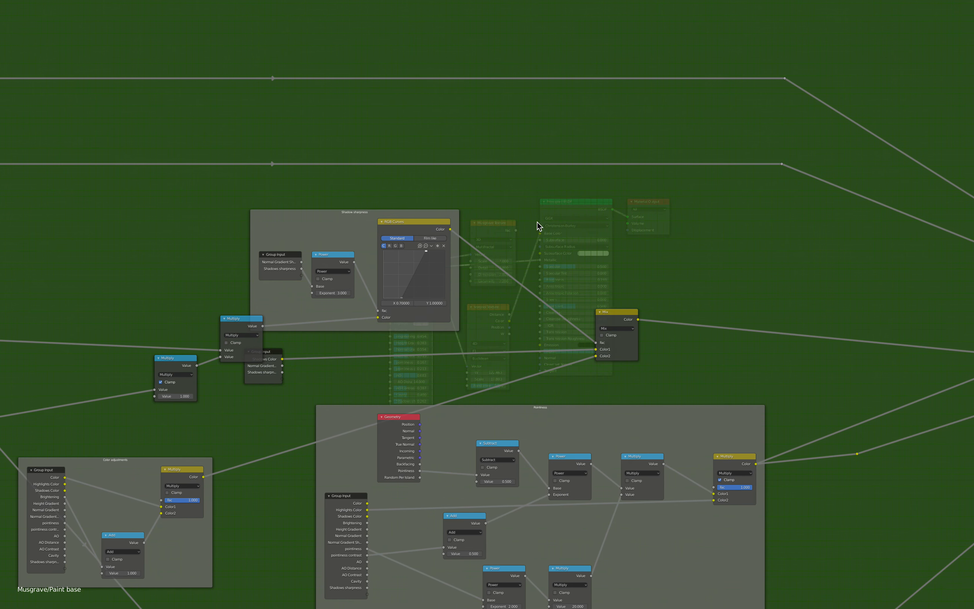
middle_drag(537, 222, 298, 221)
scroll(449, 211, down, 2)
middle_drag(776, 225, 541, 216)
scroll(540, 217, up, 5)
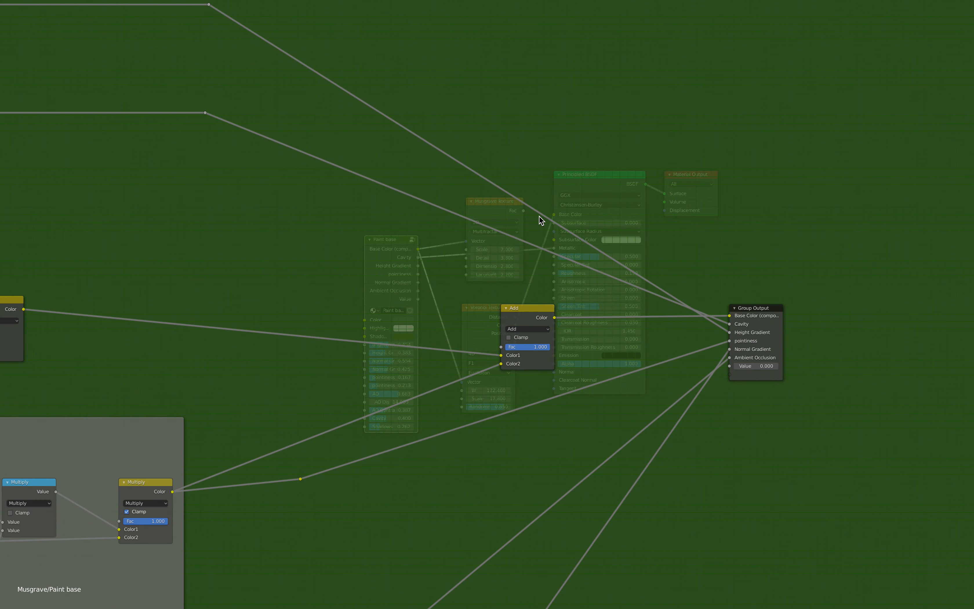
key(Tab)
scroll(539, 216, up, 2)
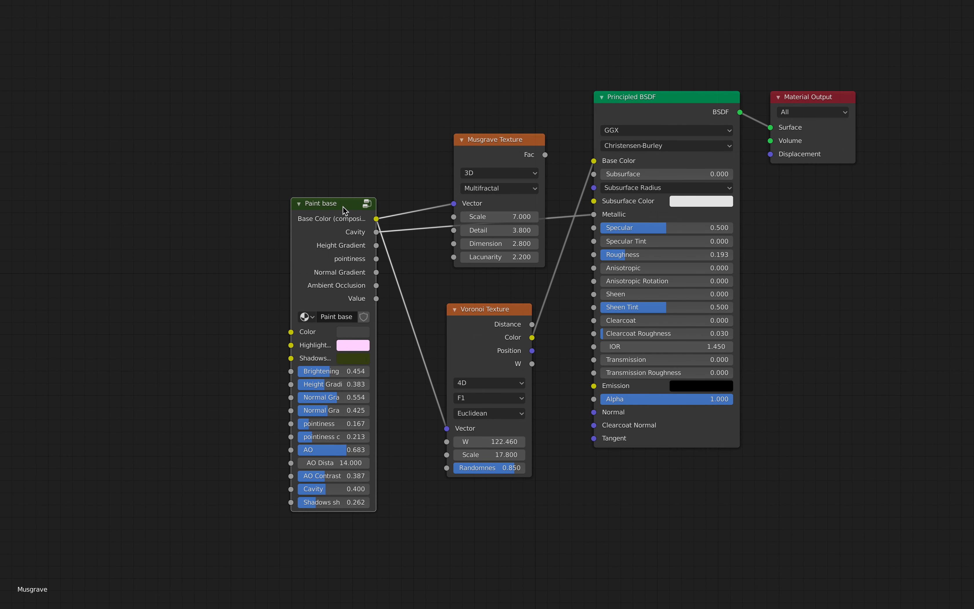
key(Tab)
key(Tab)
Delete the Musgrave Texture node from the material.
middle_drag(396, 193, 398, 171)
mouse_move(476, 112)
mouse_down()
mouse_move(460, 60)
mouse_move(471, 57)
mouse_up()
key(x)
Move the Voronoi Texture node above Paint base's level, lower the Principled BSDF, and restore the editor's normal size.
drag(500, 329, 484, 85)
drag(613, 75, 599, 114)
key(ctrl+alt+space)
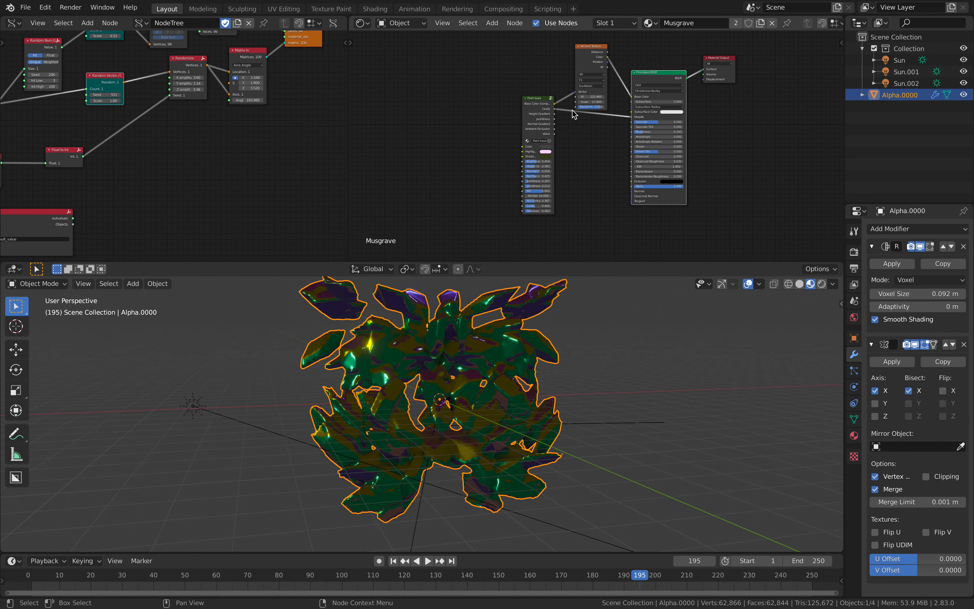
Play the animation and watch how the Voronoi Texture node's W value drives the mesh colors, and stop playback.
scroll(604, 150, up, 4)
middle_drag(607, 148, 625, 183)
scroll(584, 156, up, 3)
scroll(586, 160, up, 2)
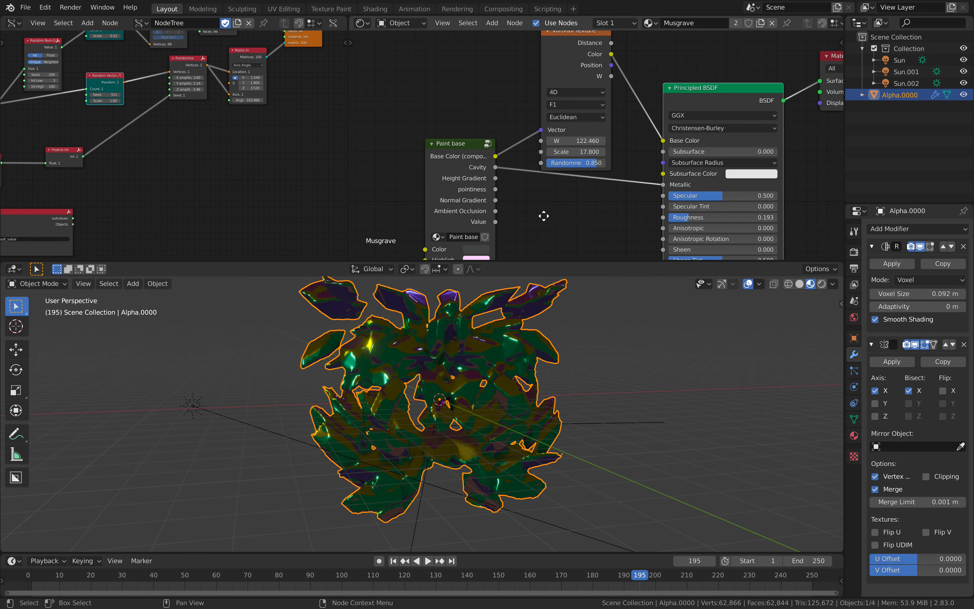
key(space)
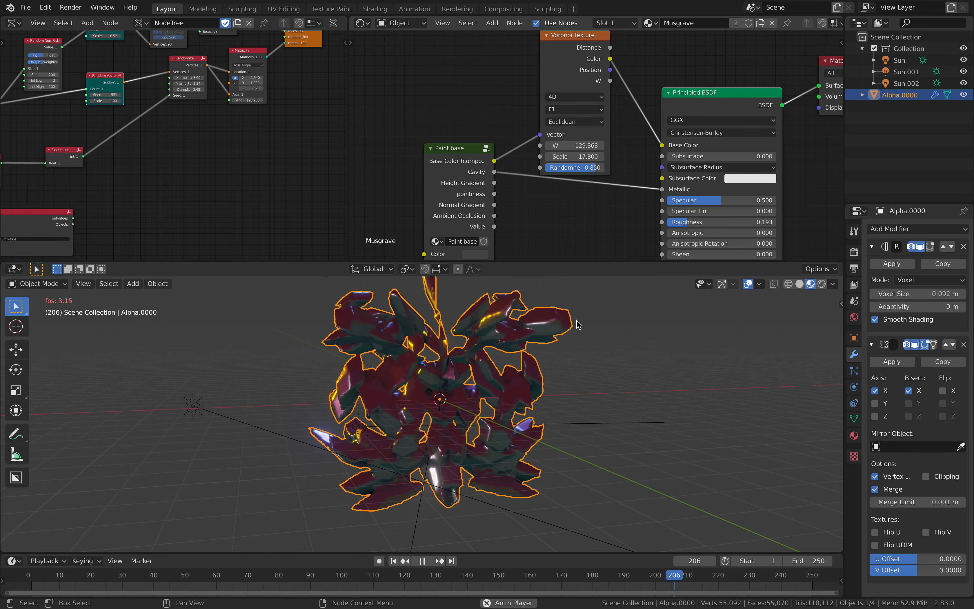
key(space)
Disconnect Paint base's Base Color from the Voronoi Texture's Vector input, play the animation to compare the coloring, and reconnect the link.
mouse_move(482, 152)
mouse_down()
mouse_move(483, 132)
mouse_move(546, 111)
mouse_up()
drag(554, 60, 554, 44)
key(space)
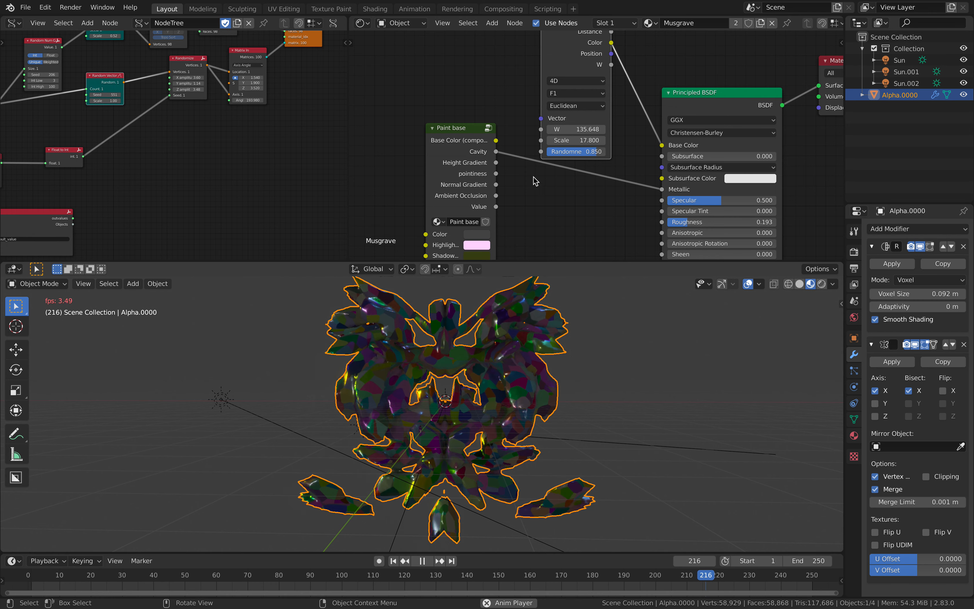
key(space)
drag(541, 121, 541, 118)
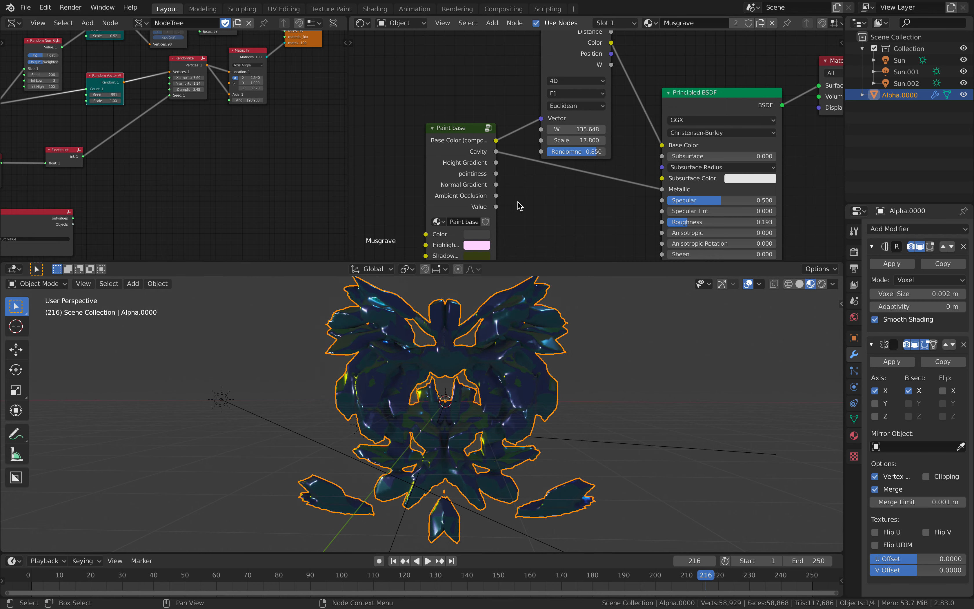
Widen the NodeTree editor and show the Frame info, Multiply and Object ID Set MK2 nodes that drive the Voronoi Texture.
scroll(517, 201, down, 1)
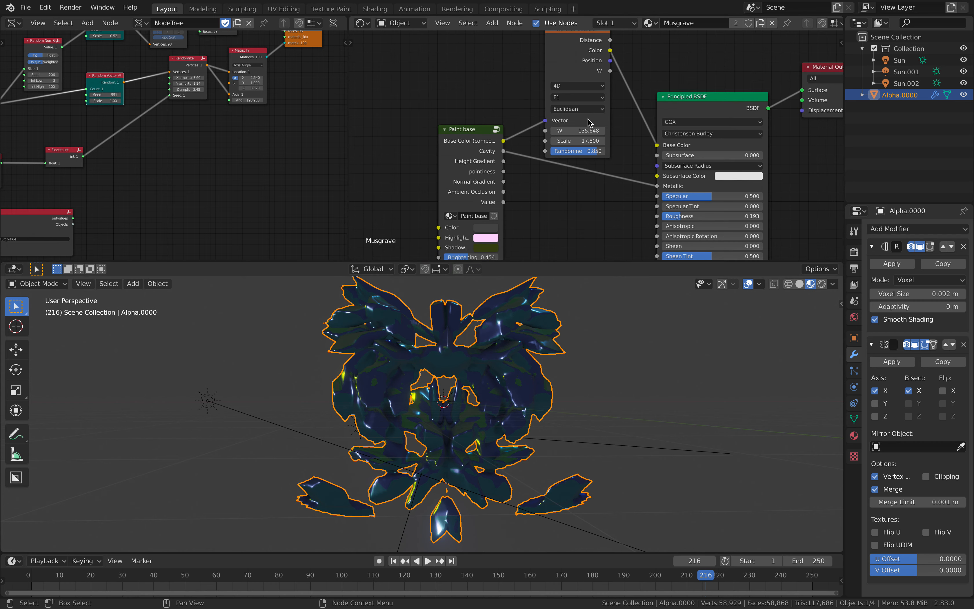
middle_drag(263, 177, 13, 111)
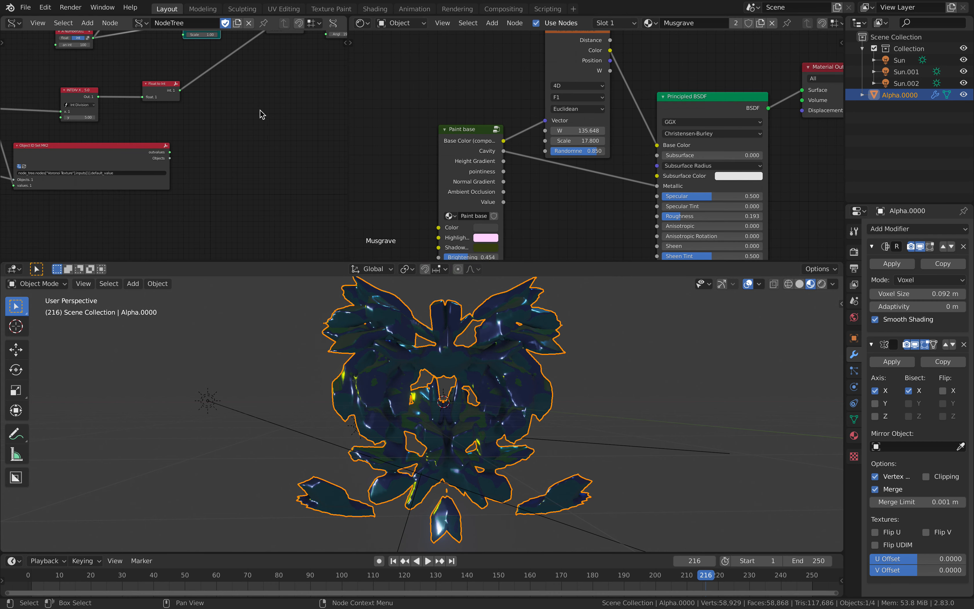
drag(349, 114, 556, 148)
middle_drag(60, 163, 131, 156)
scroll(269, 155, up, 4)
scroll(168, 155, up, 2)
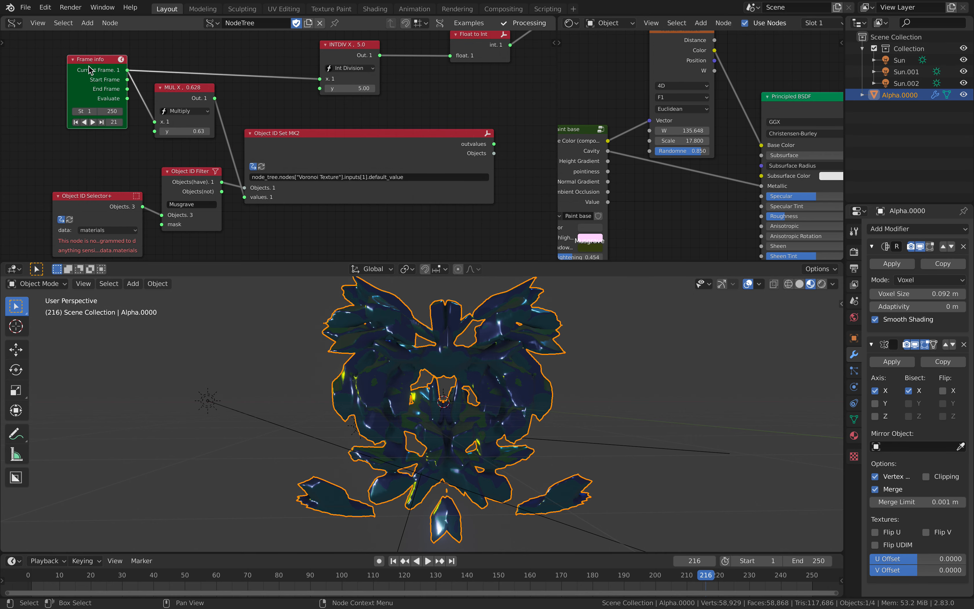
Shift the Frame info, Multiply, Object ID Set MK2 and Object ID Filter nodes leftward to open up their layout.
drag(89, 70, 68, 53)
drag(193, 98, 173, 97)
drag(295, 157, 276, 149)
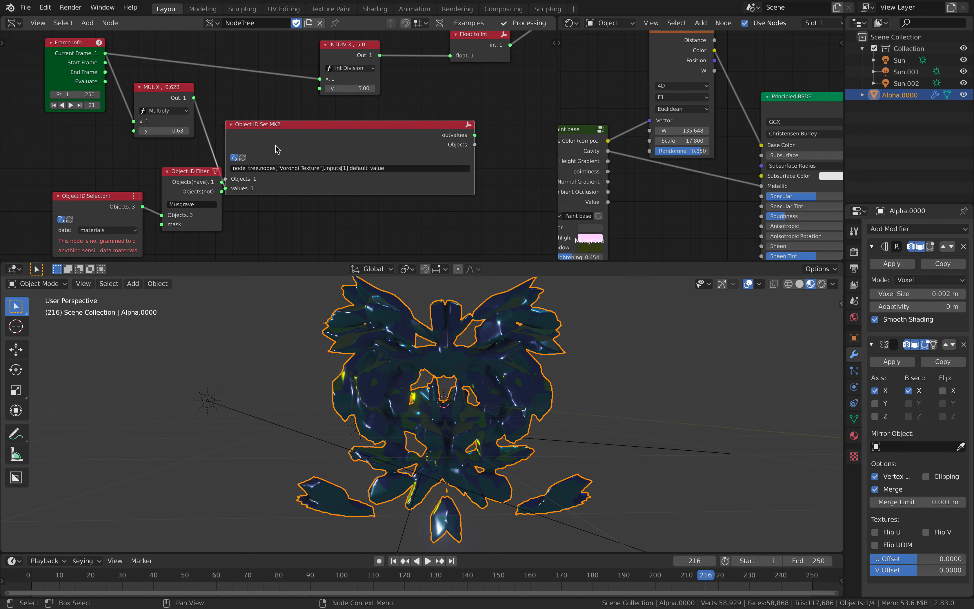
scroll(276, 149, up, 1)
scroll(240, 172, down, 1)
drag(177, 181, 164, 182)
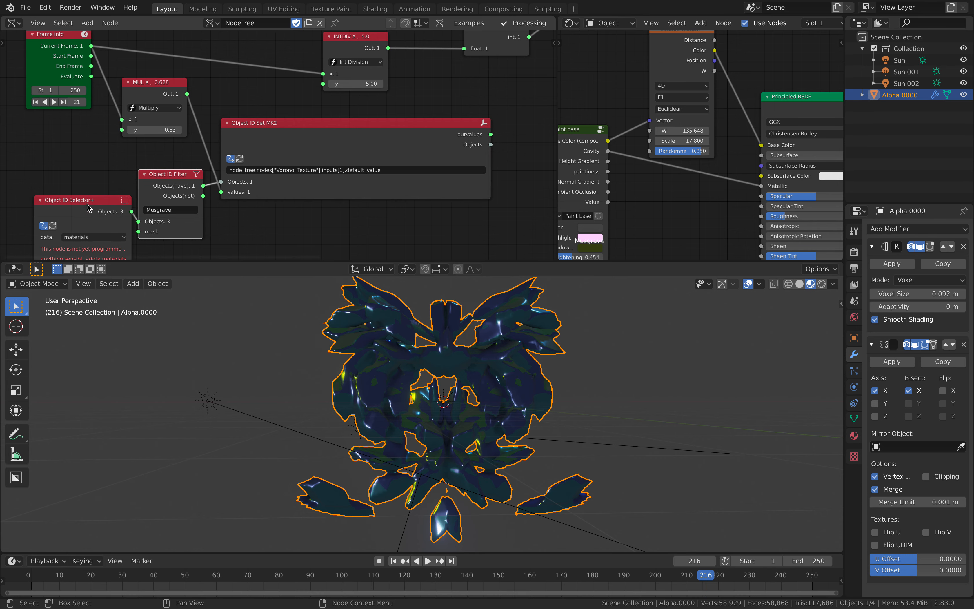
Space the Object ID Selector+ and Object ID Filter nodes farther from Object ID Set MK2, and adjust the Multiply node's position.
drag(87, 203, 74, 183)
middle_drag(113, 109, 111, 136)
drag(141, 113, 132, 114)
scroll(201, 162, down, 1)
middle_drag(201, 163, 195, 145)
drag(244, 135, 245, 138)
drag(166, 182, 161, 172)
drag(81, 189, 60, 214)
scroll(106, 176, up, 3)
scroll(103, 181, down, 2)
mouse_move(174, 185)
mouse_down()
mouse_move(166, 167)
mouse_move(167, 182)
mouse_up()
middle_drag(292, 195, 269, 196)
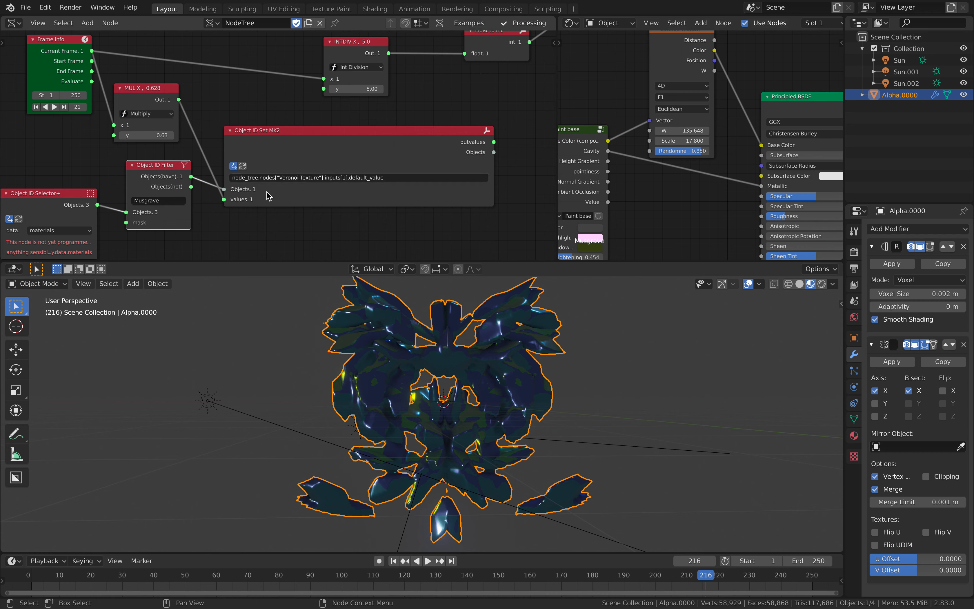
Bring the whole Voronoi Texture node into view and make the Object ID Set MK2 node narrower.
middle_drag(760, 81, 685, 112)
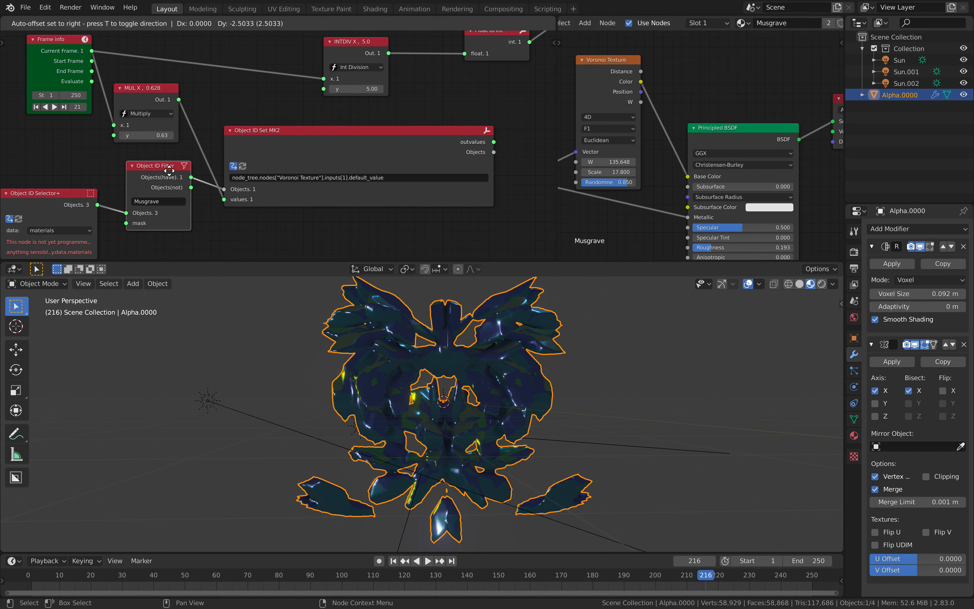
scroll(253, 174, up, 2)
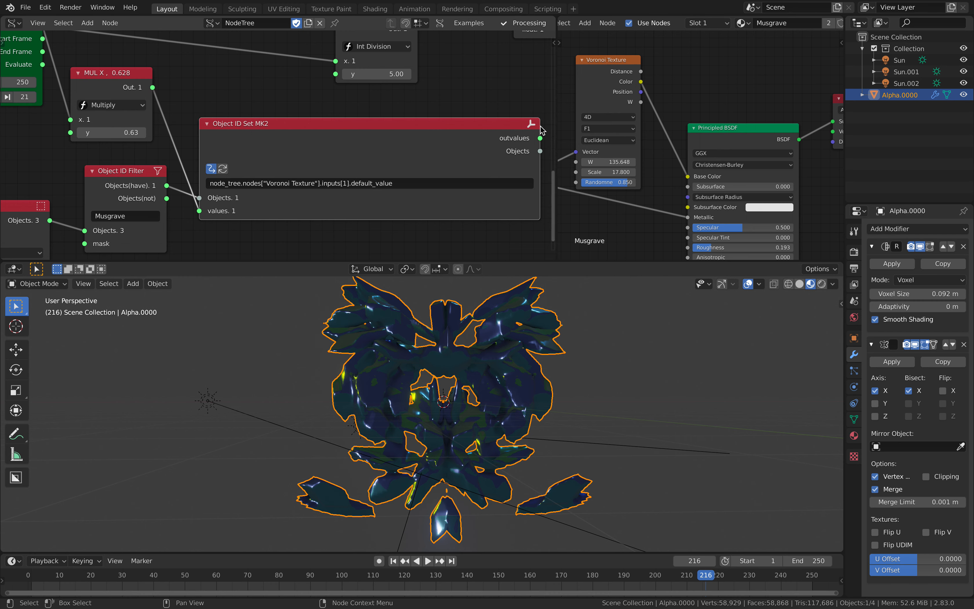
drag(539, 126, 439, 126)
Raise the Multiply node's y value to 1.65 and play the animation briefly to check the color changes.
middle_drag(189, 123, 221, 135)
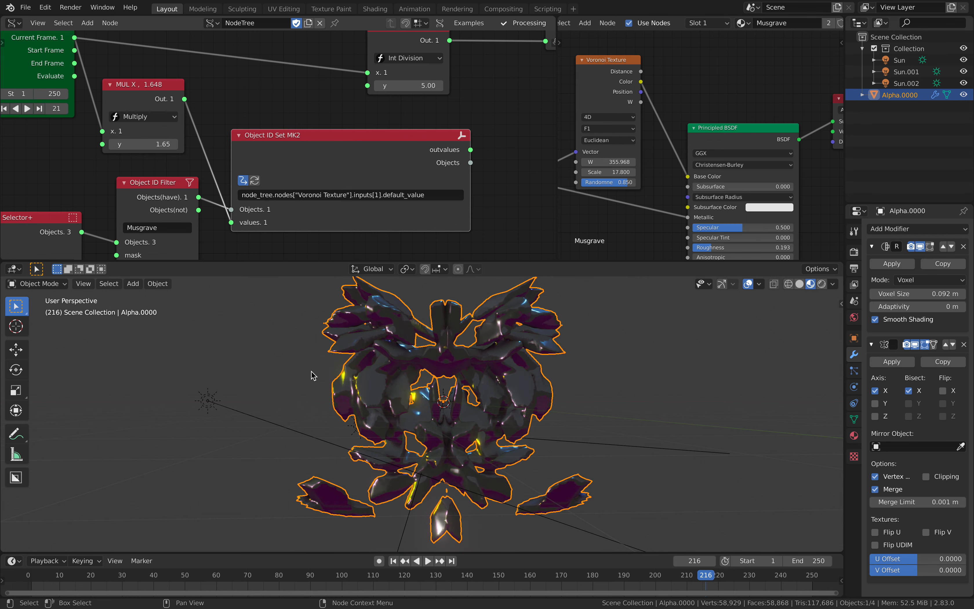
key(space)
key(space)
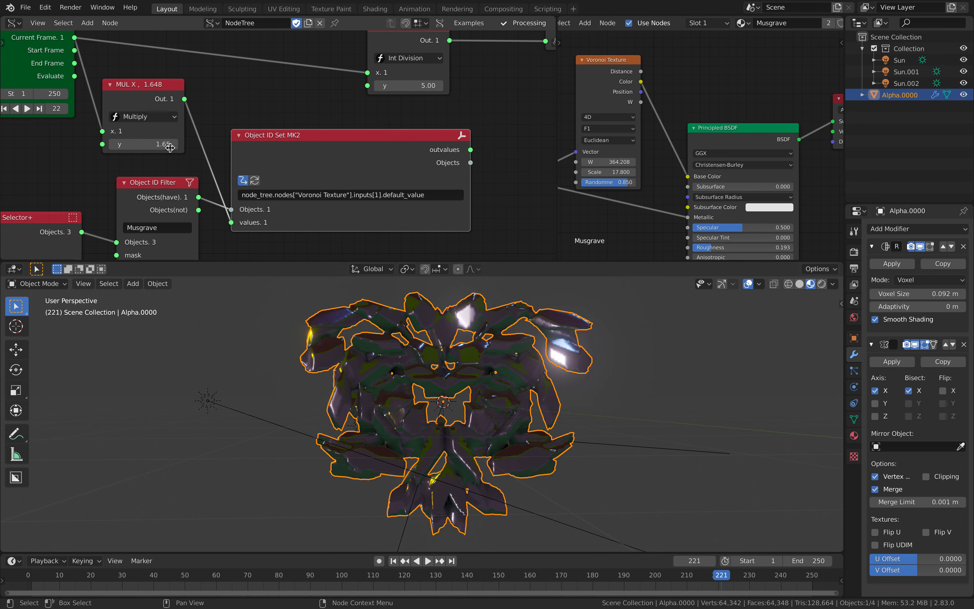
Set the Multiply node's y value to 4 and play the animation up to frame 232.
key(ctrl+a)
text(4)
key(Return)
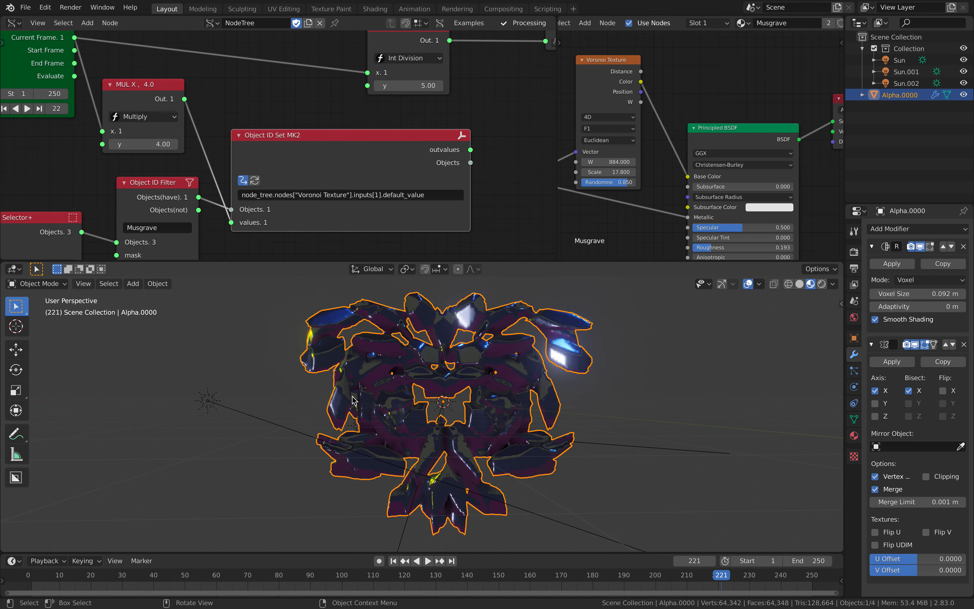
key(space)
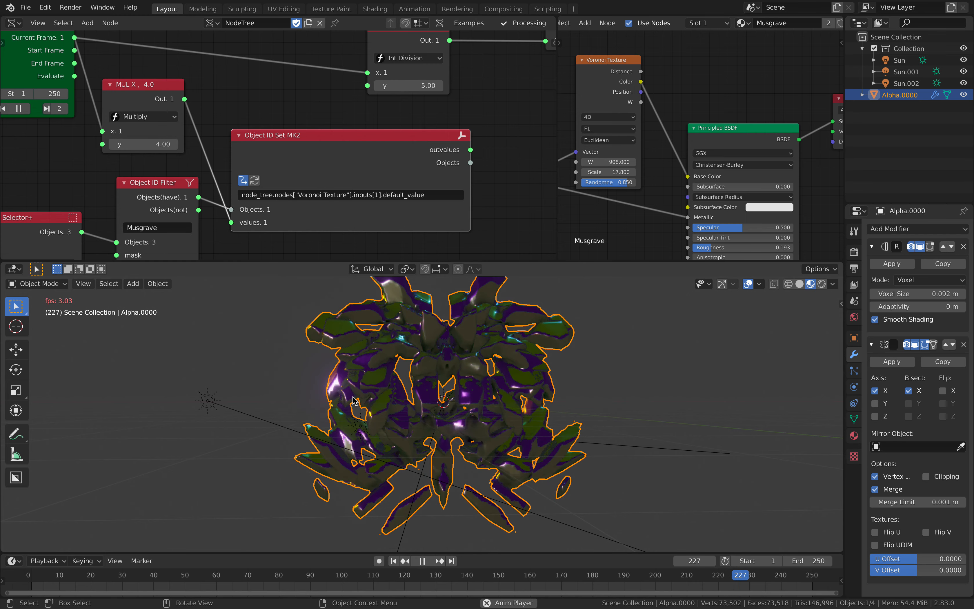
key(space)
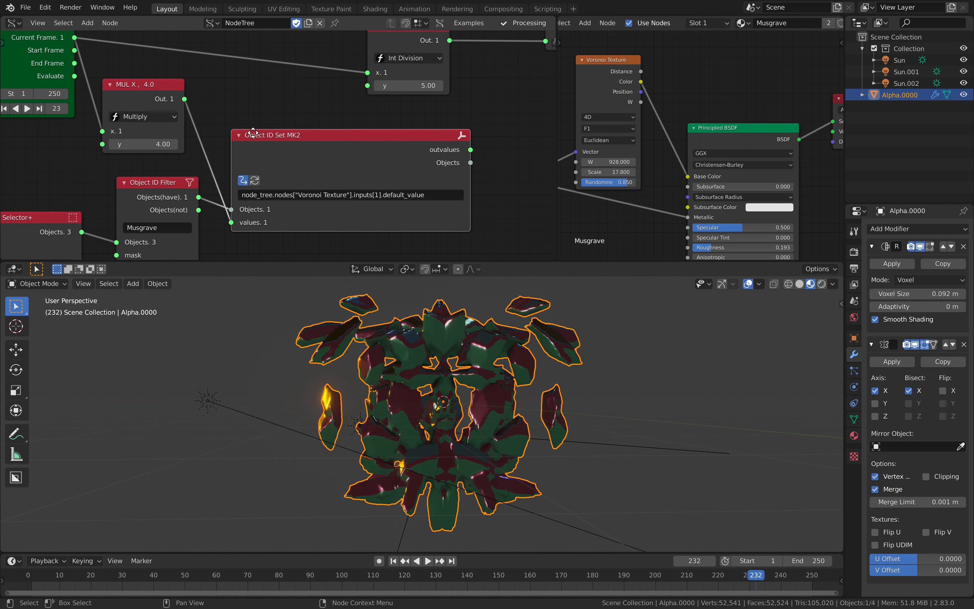
Return to the mesh-generating nodes and move the Randomize node lower, clear of the Convex Hull node.
scroll(282, 133, down, 3)
scroll(282, 175, down, 2)
middle_drag(310, 165, 228, 165)
middle_drag(342, 145, 244, 168)
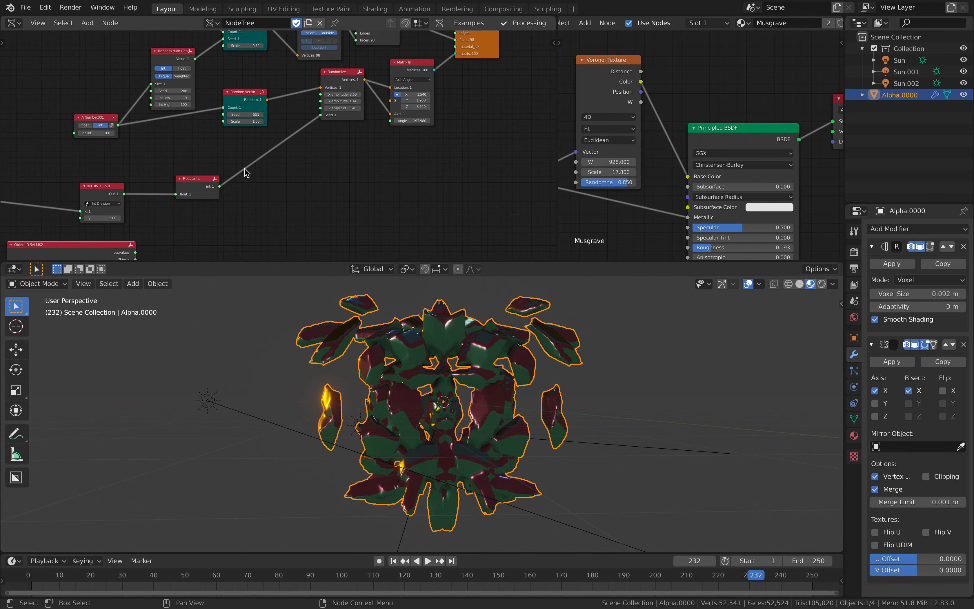
scroll(286, 171, down, 3)
middle_drag(307, 172, 282, 201)
scroll(283, 193, up, 2)
middle_drag(287, 159, 280, 204)
scroll(280, 204, up, 2)
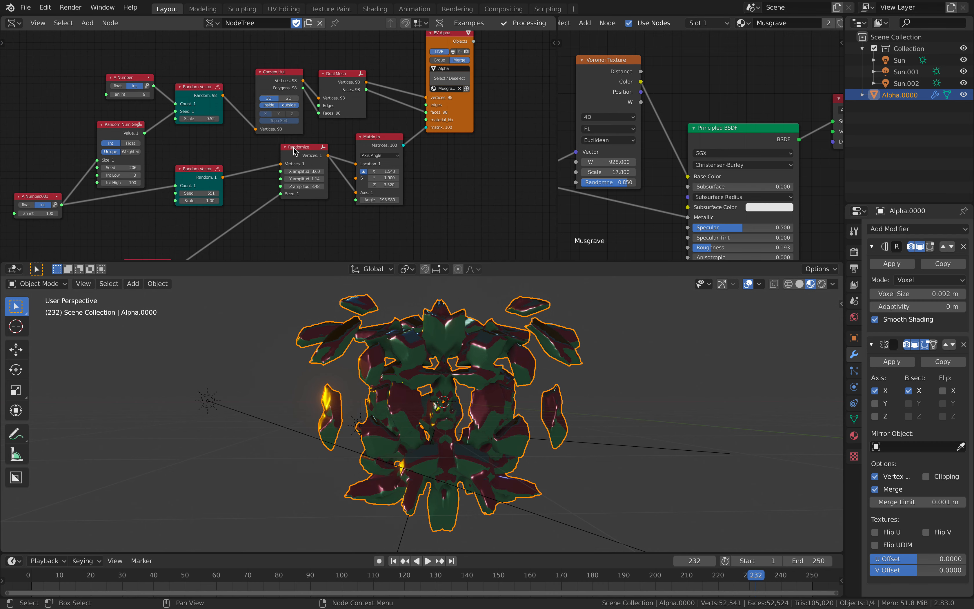
drag(287, 151, 273, 167)
scroll(281, 168, up, 1)
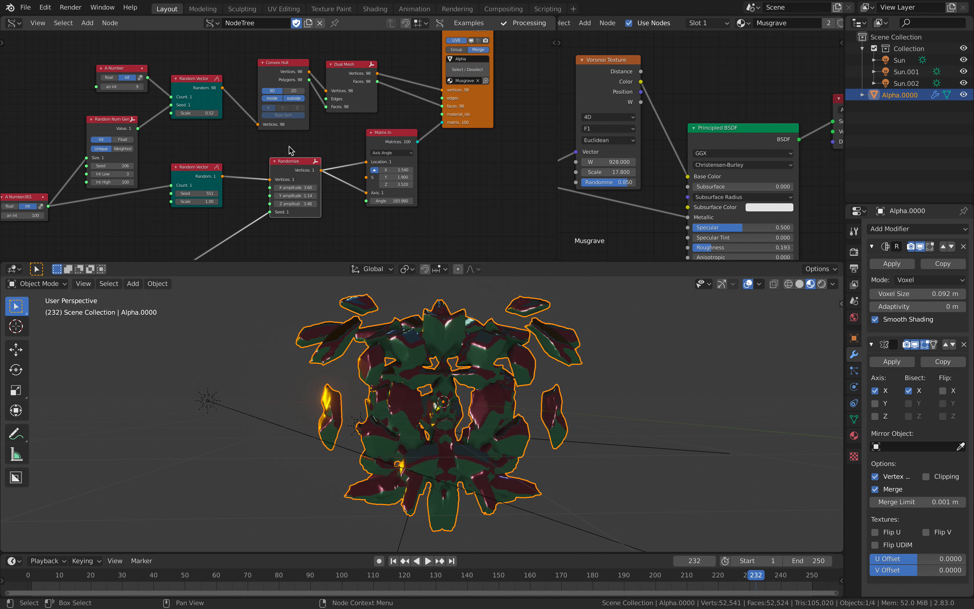
Start a new file with the default scene, discarding the unsaved changes to Rocks_SimonHoudini_008.
click(26, 8)
mouse_move(39, 21)
click(216, 21)
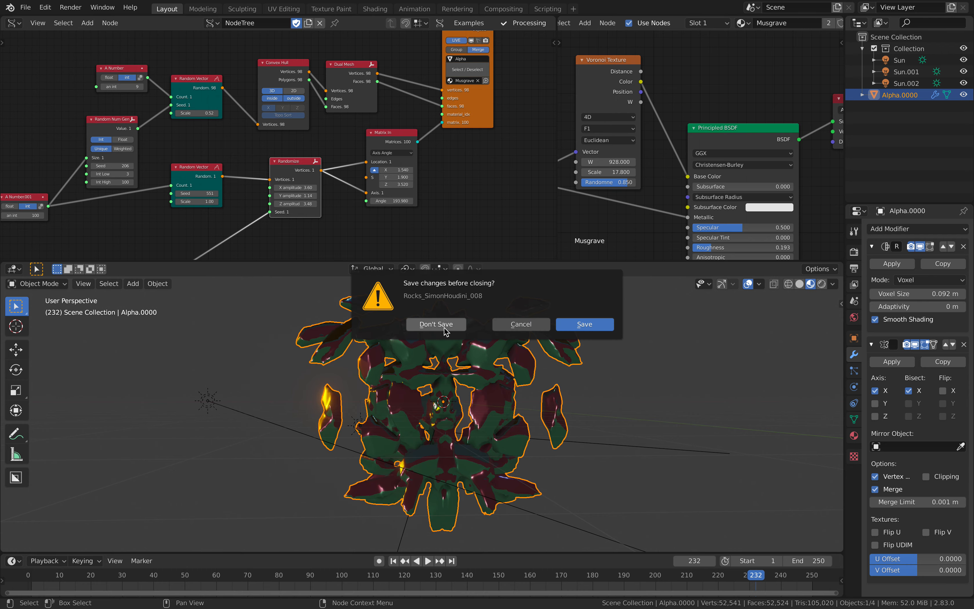
click(463, 324)
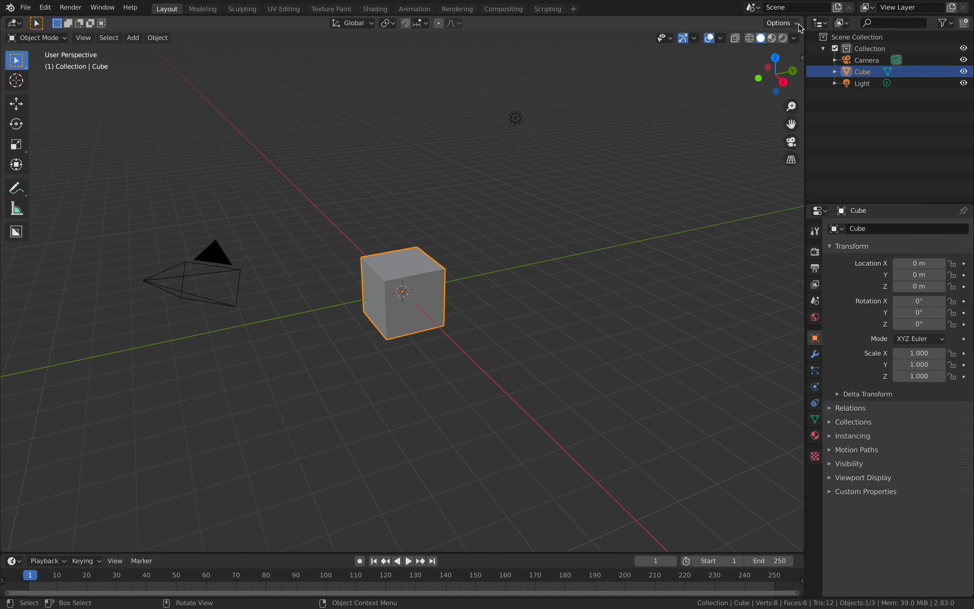
Split the 3D viewport into two stacked areas and lower their shared border to about the middle of the workspace.
drag(765, 217, 765, 230)
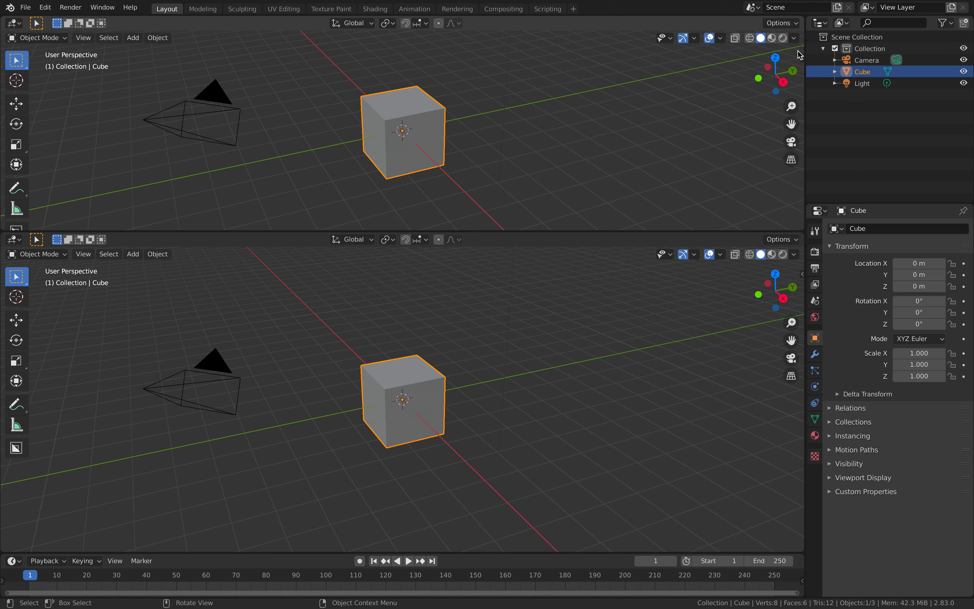
click(685, 229)
drag(683, 231, 644, 285)
Delete the default cube, camera and light from the scene.
key(a)
key(x)
click(518, 339)
Switch the upper area to the Sverchok Nodes editor, create a new node tree, and hide the sidebar.
click(18, 24)
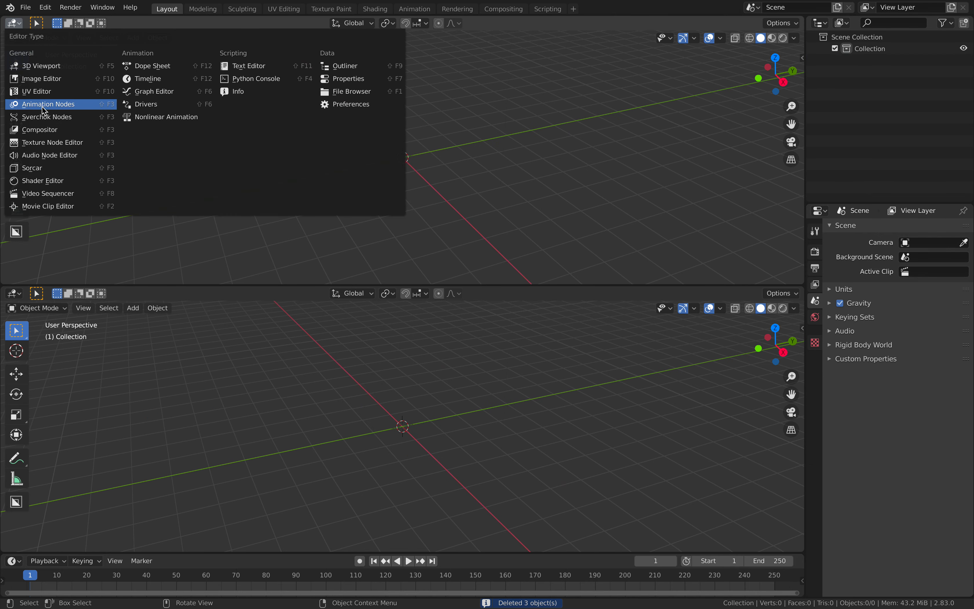
click(44, 117)
click(423, 25)
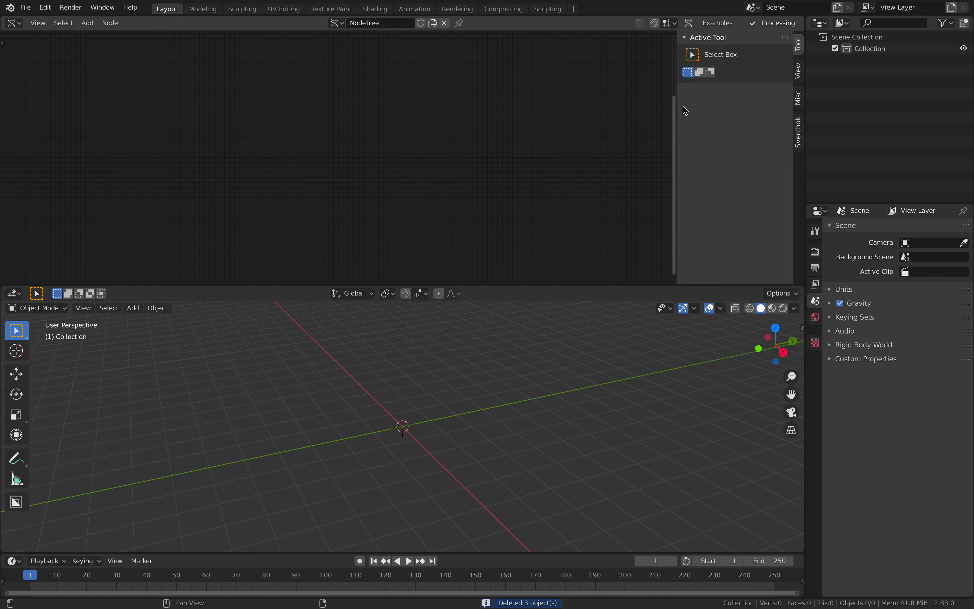
key(n)
Add a Random Vector node to the tree and set its Count to 3 and Seed to 17.
key(alt+space)
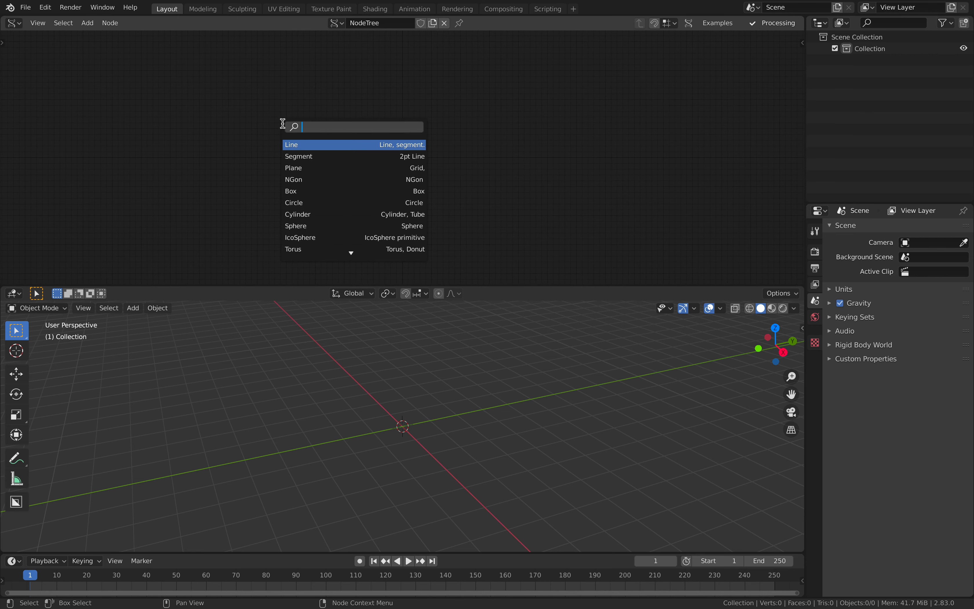
text(rand)
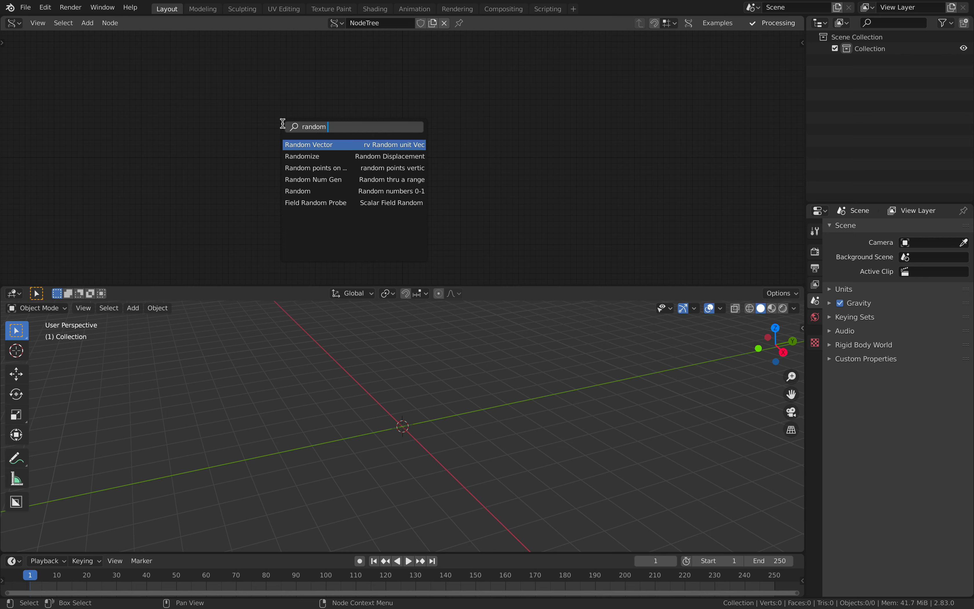
text(om)
key(Return)
click(232, 108)
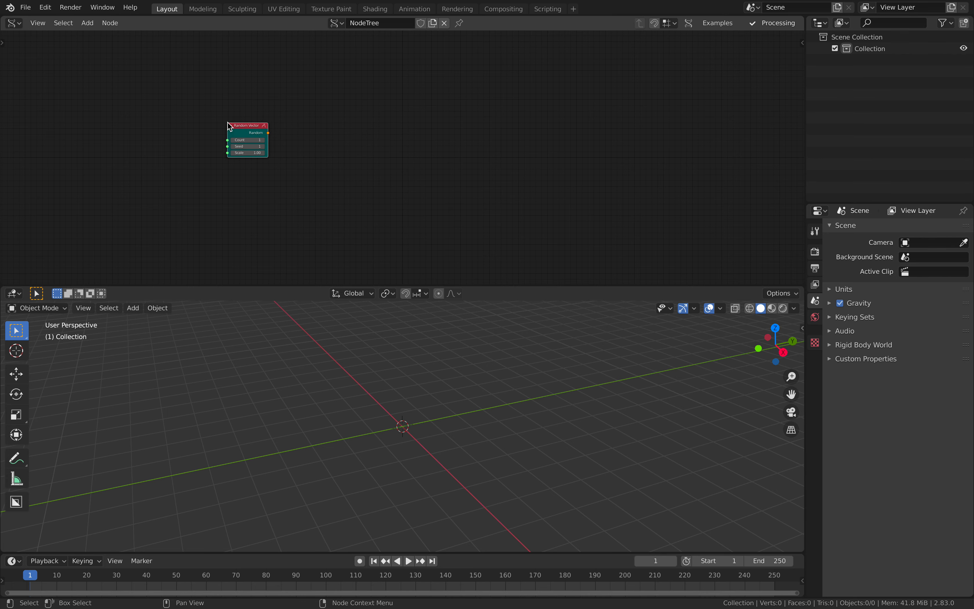
drag(290, 134, 187, 134)
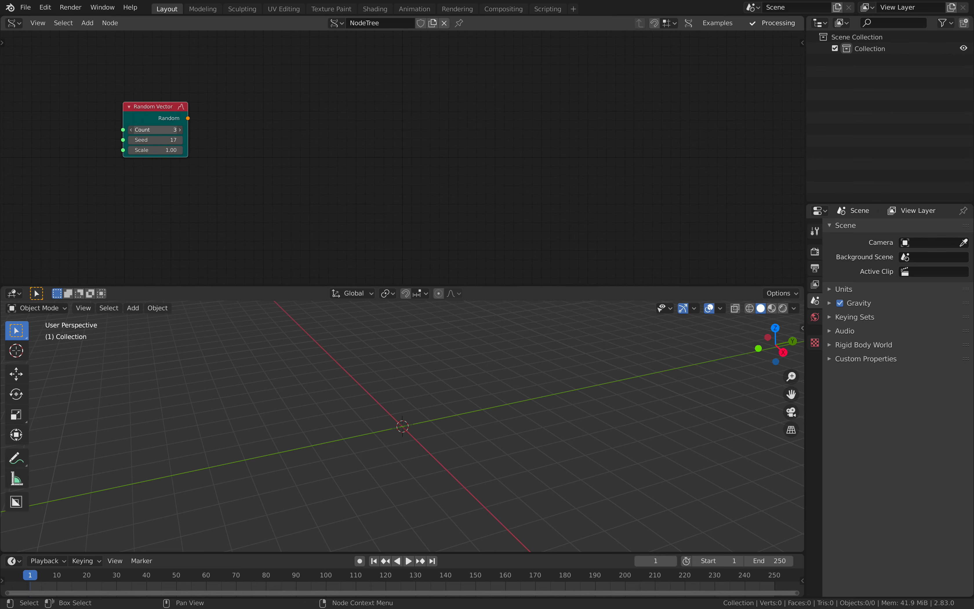
Add a Convex Hull node beside the Random Vector node.
key(alt+space)
text(conv hull)
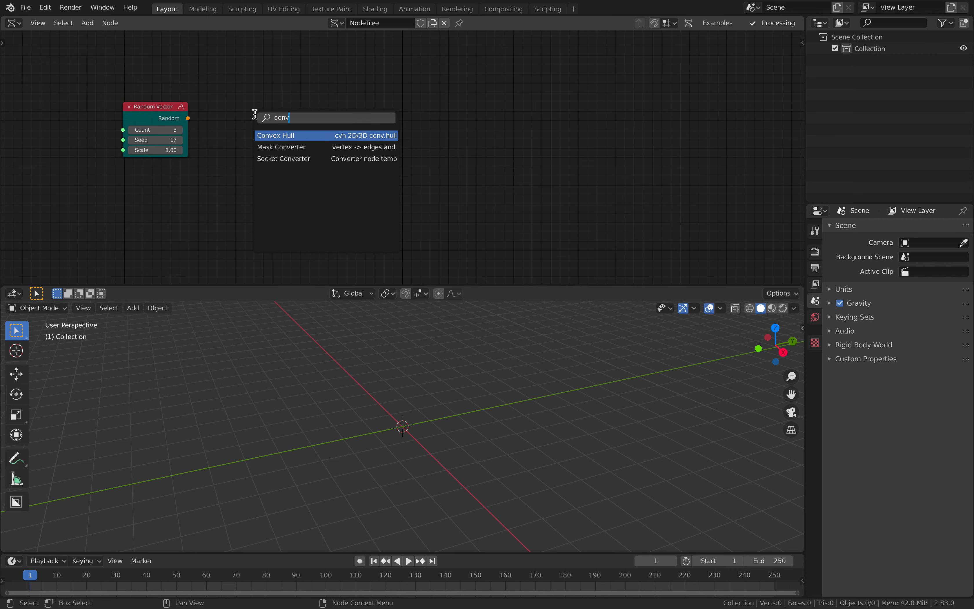
key(Return)
click(254, 114)
Add a Dual Mesh node beside Convex Hull, and set the Random Vector node's Count to 13.
key(alt+space)
text(dual)
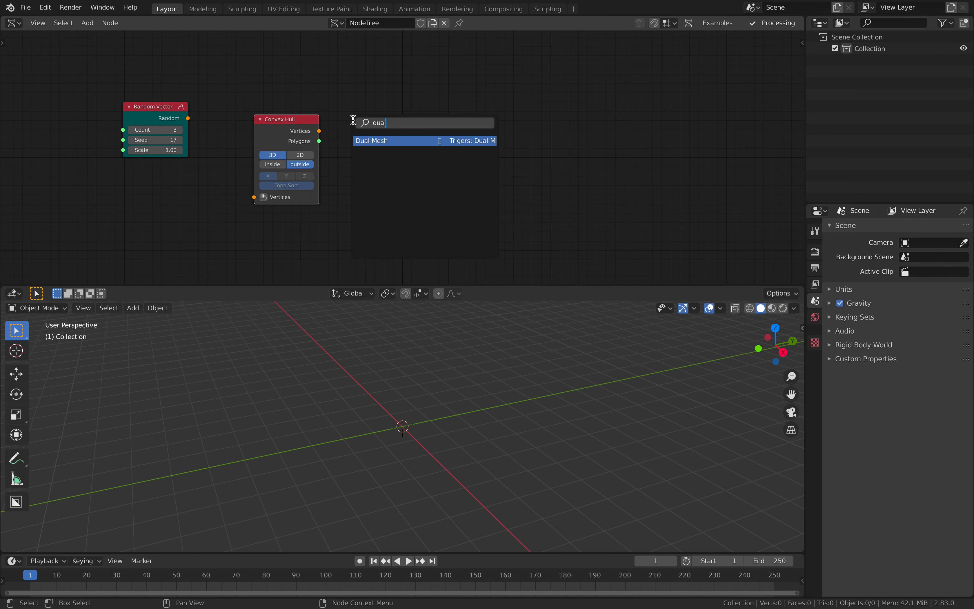
key(Return)
click(353, 119)
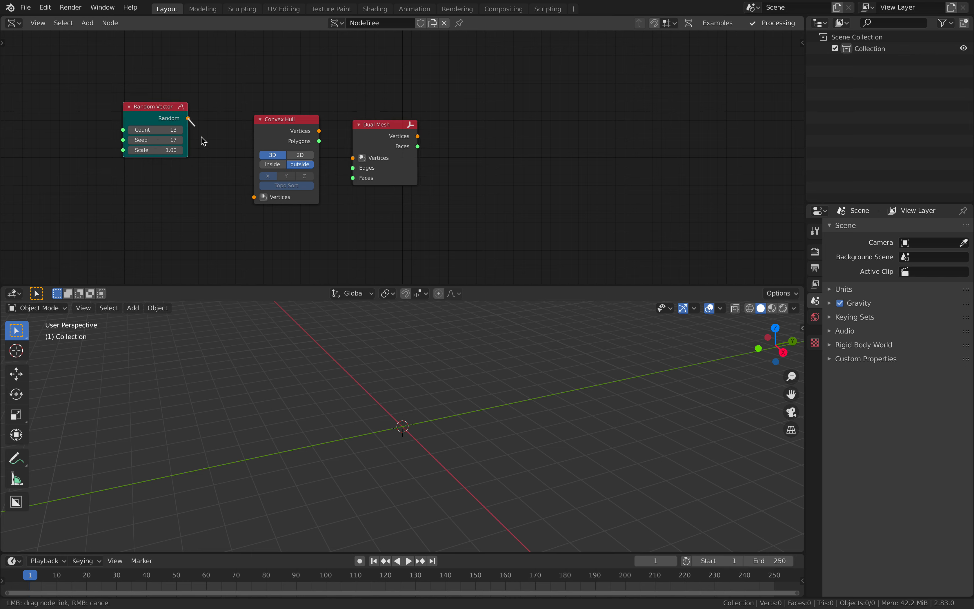
Link Random Vector to Convex Hull and its vertices and polygons to Dual Mesh's vertices and faces, moving the nodes closer together.
drag(270, 131, 250, 116)
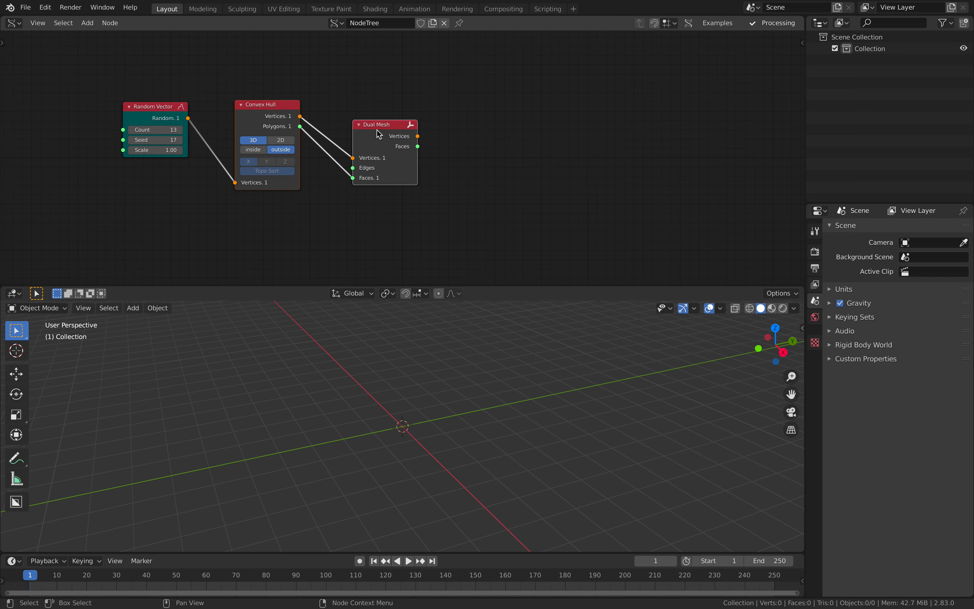
drag(379, 134, 369, 122)
Search the node list for "bme" and place the BMesh viewer node beside Dual Mesh.
key(shift+a)
click(488, 98)
text(bme)
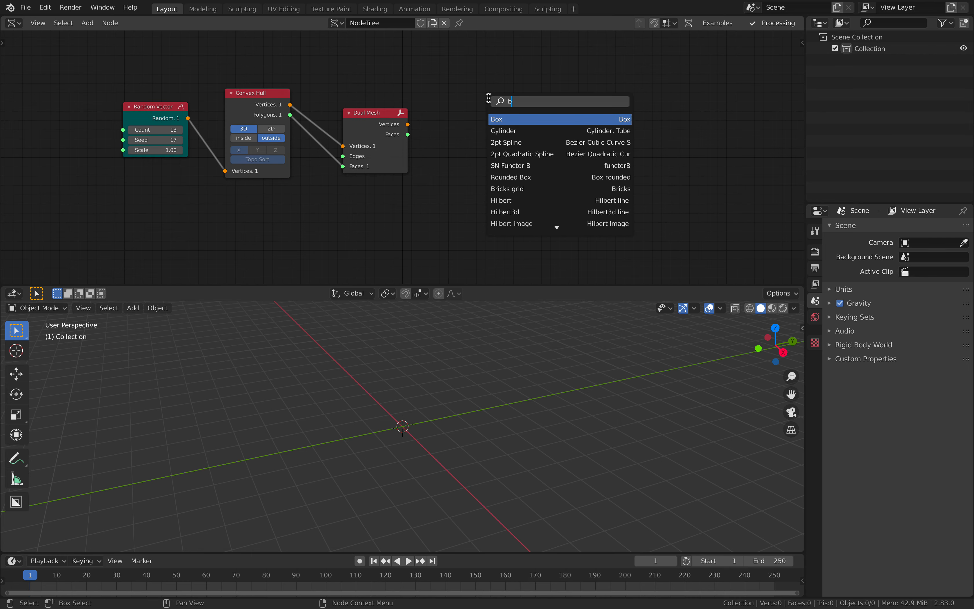
key(Return)
click(489, 98)
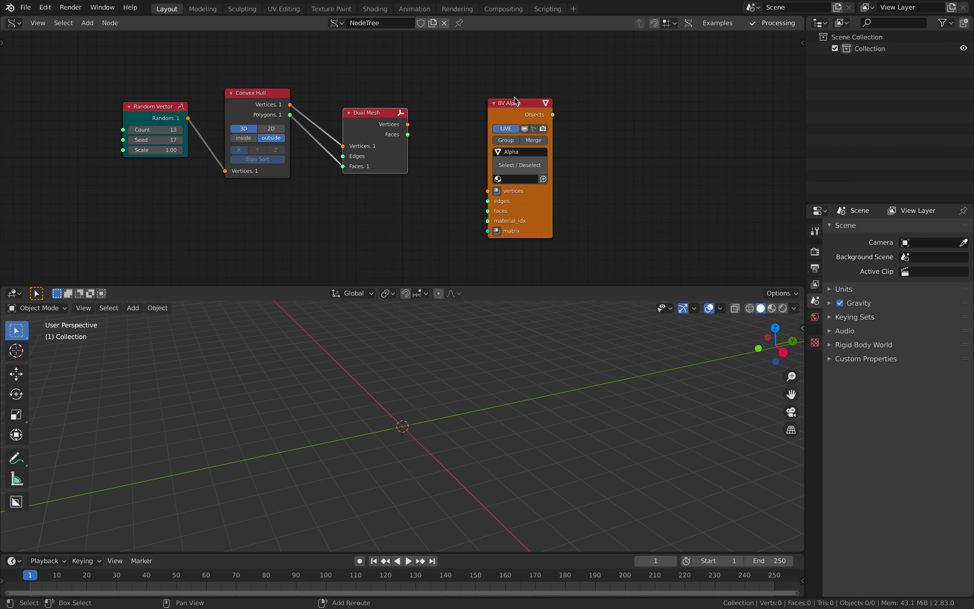
Link Dual Mesh's vertices and faces to the BMesh viewer and space the two nodes further apart.
key(f)
scroll(472, 396, up, 3)
middle_drag(472, 396, 519, 378)
drag(550, 197, 603, 182)
drag(384, 121, 379, 128)
Try a Bevel node between Dual Mesh and the viewer, linking vertices, edges and polygons through it, with Amount 0.09.
key(alt+space)
text(bev)
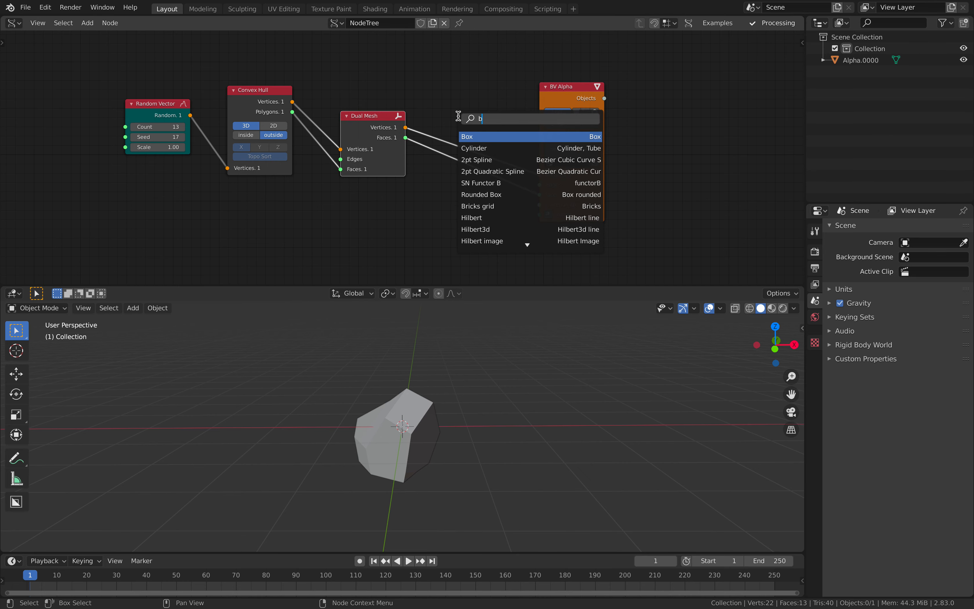
key(Down)
key(Return)
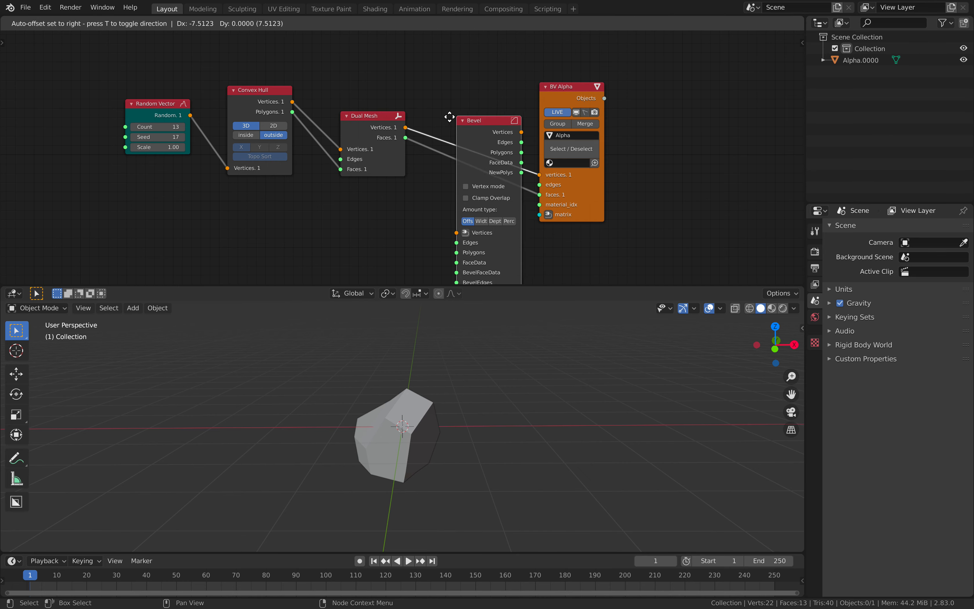
click(452, 219)
scroll(467, 222, down, 2)
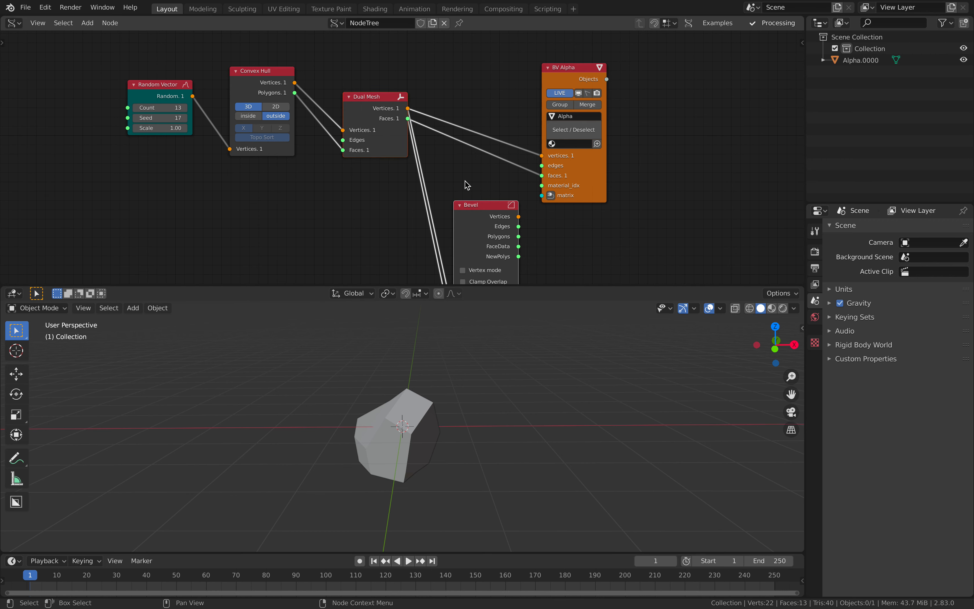
drag(484, 174, 477, 119)
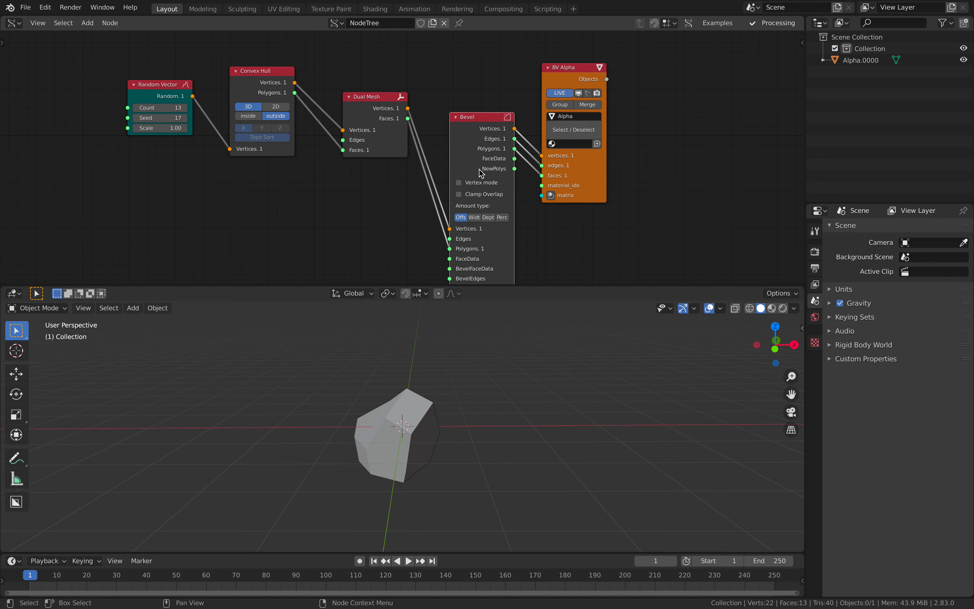
middle_drag(478, 169, 482, 141)
shift+drag(485, 259, 503, 259)
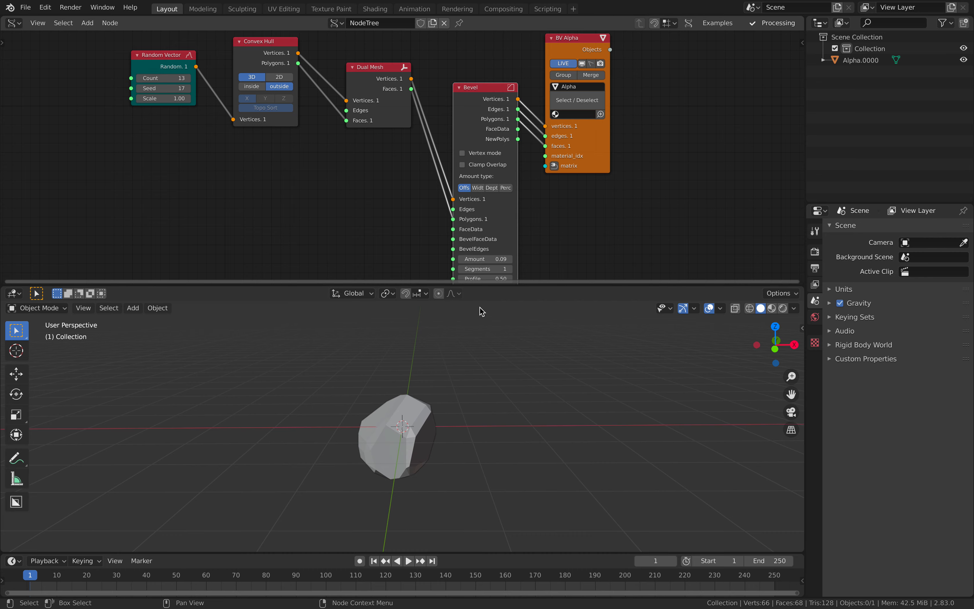
Remove the Bevel node and restore Dual Mesh's direct vertex and face links to the viewer.
middle_drag(475, 382, 439, 411)
click(440, 409)
middle_drag(463, 358, 483, 342)
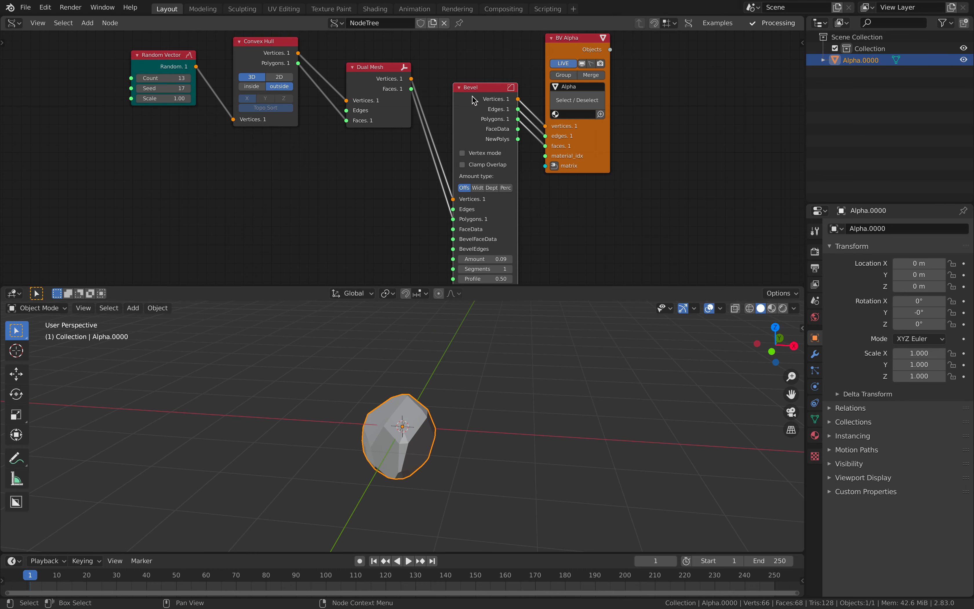
key(x)
key(ctrl+z)
middle_drag(474, 348, 539, 326)
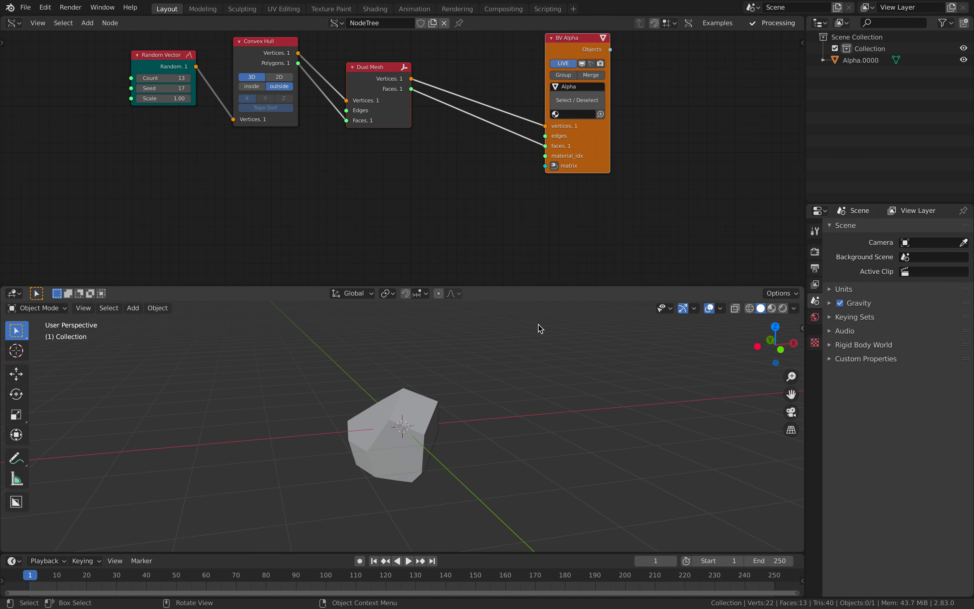
Select the generated mesh object and add a Bevel modifier to it.
click(434, 427)
click(815, 354)
click(843, 231)
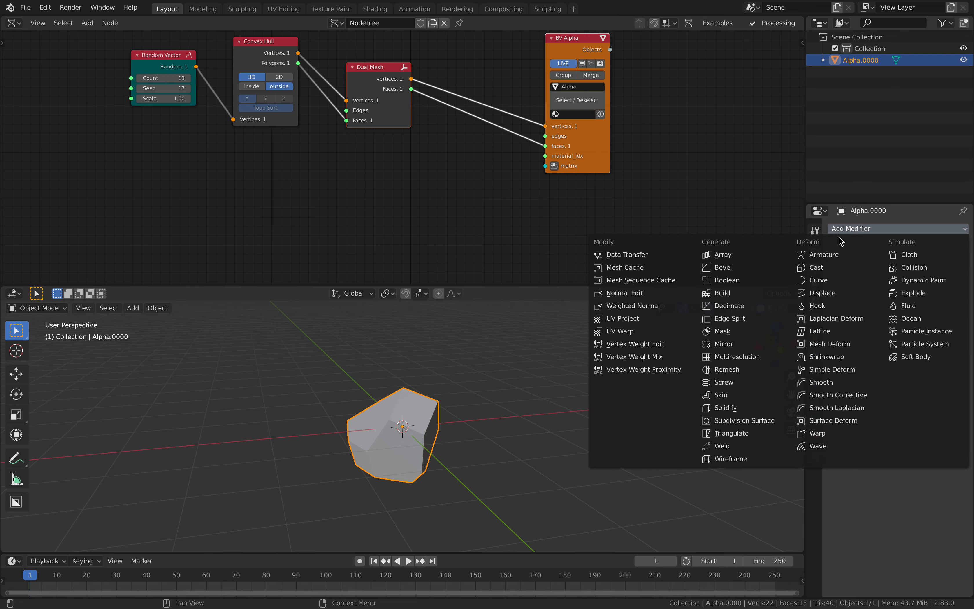
click(715, 274)
middle_drag(538, 463, 463, 322)
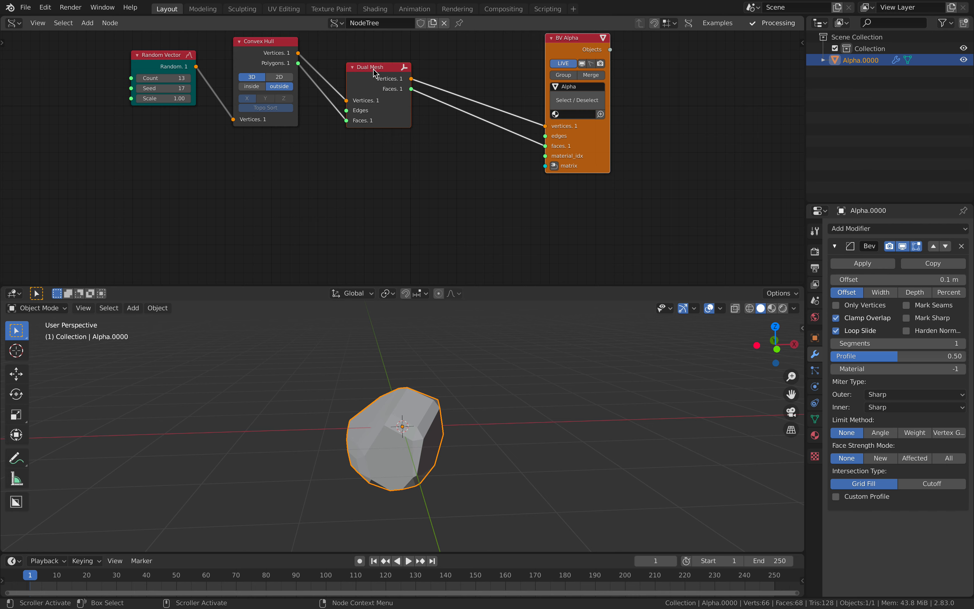
Tidy the spacing of the Dual Mesh, viewer and Convex Hull nodes, and vary the Random Vector node's Seed to 163.
drag(374, 69, 399, 74)
drag(609, 63, 567, 60)
middle_drag(350, 121, 423, 129)
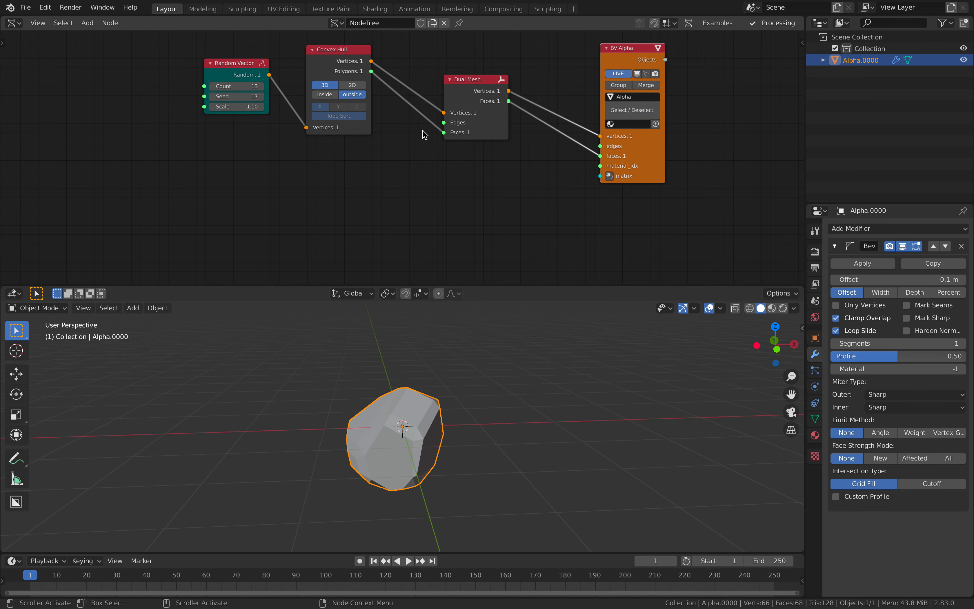
drag(267, 98, 328, 98)
middle_drag(485, 334, 433, 353)
drag(331, 60, 343, 57)
middle_drag(426, 146, 406, 141)
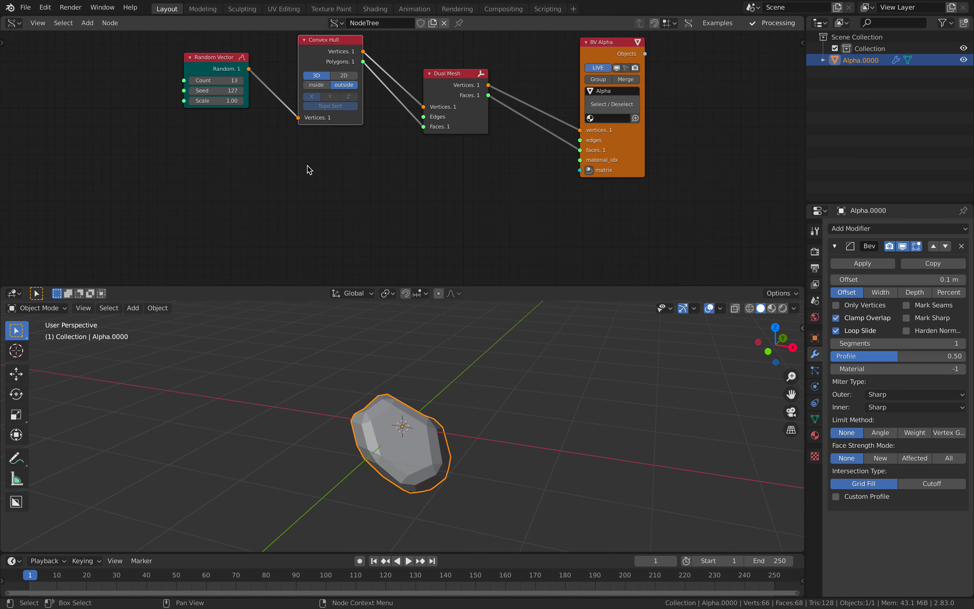
middle_drag(369, 367, 384, 369)
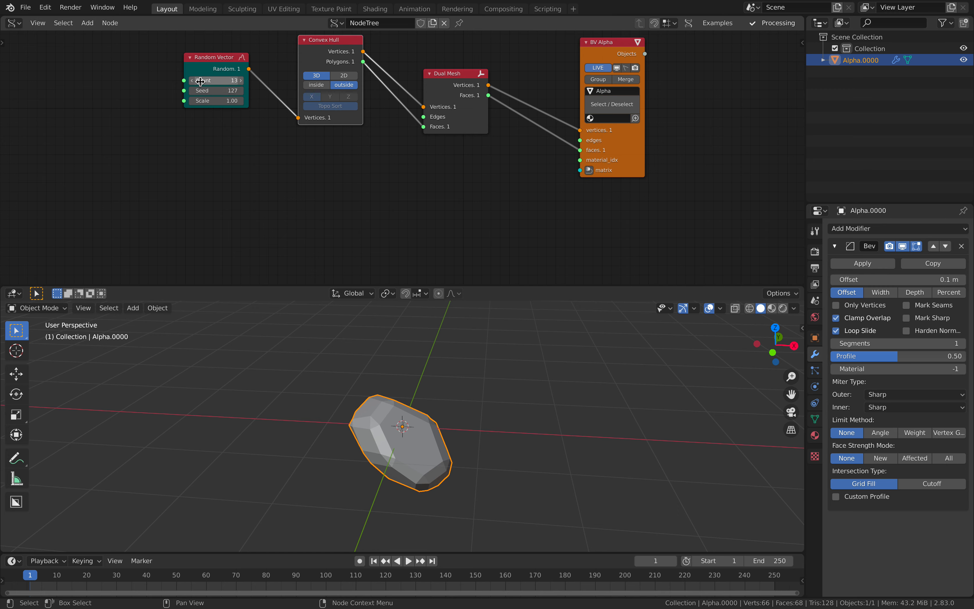
drag(201, 90, 222, 91)
Add a Number Range node in Int mode and link its Range output to the Random Vector node's Seed.
middle_drag(192, 82, 290, 103)
key(alt+space)
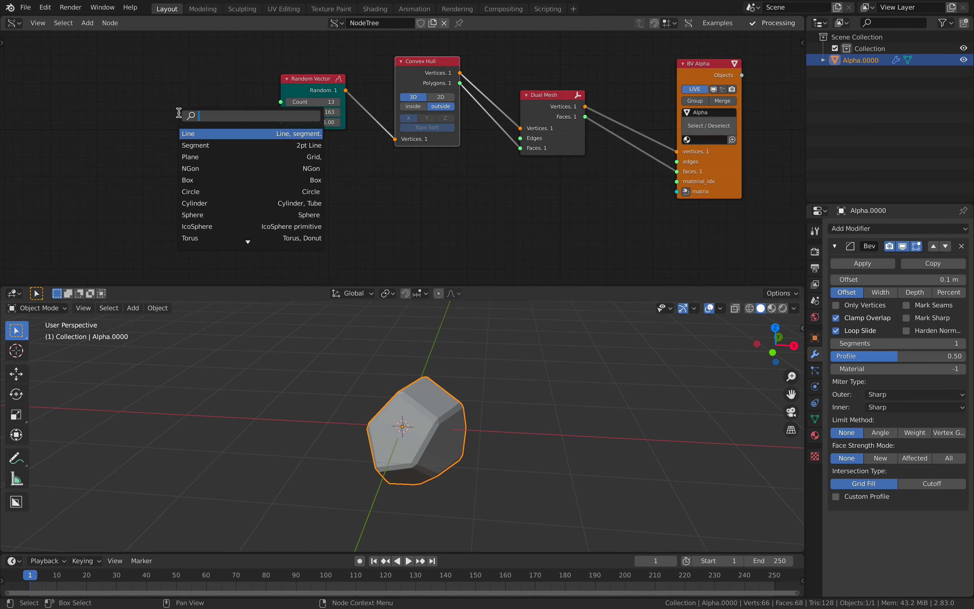
text(range)
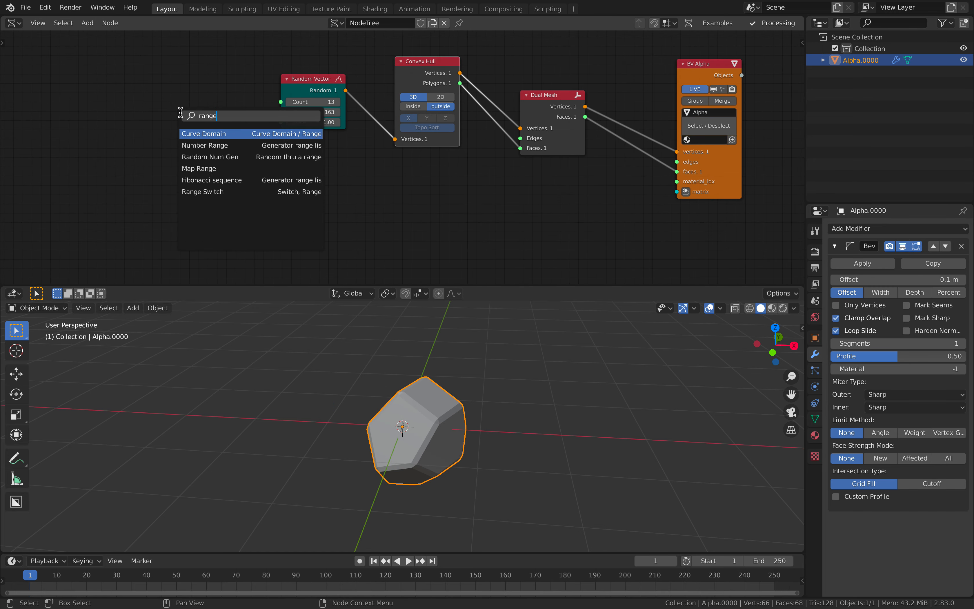
key(Down)
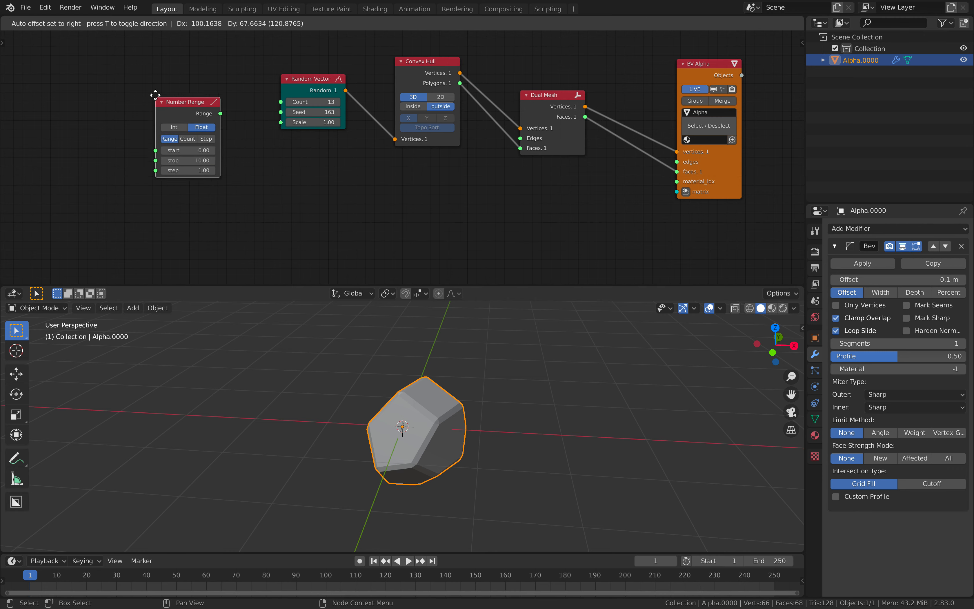
click(156, 96)
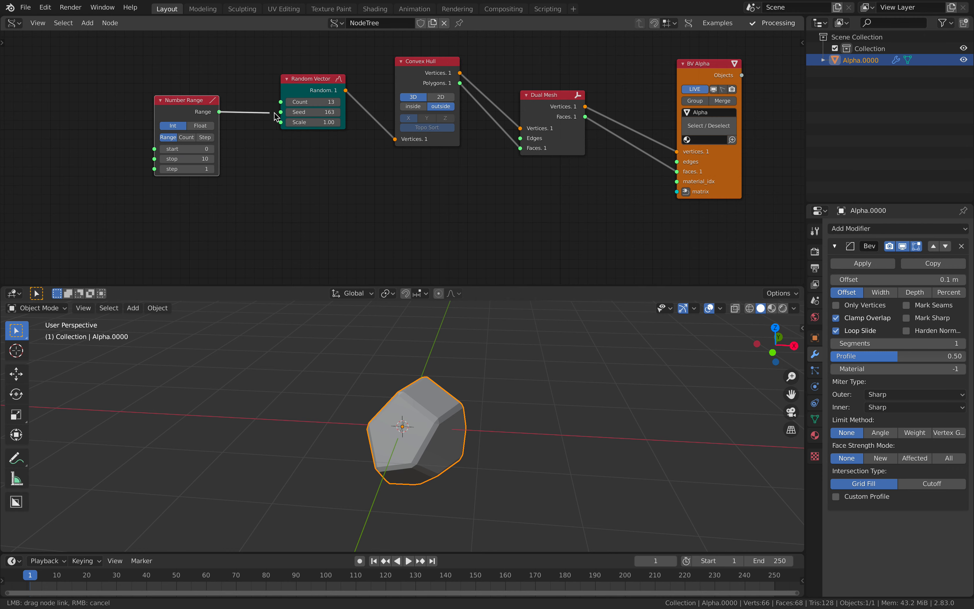
drag(274, 113, 281, 113)
Add an A Number node set to int 12, switch Number Range to Count mode and link the number to its count.
middle_drag(112, 122, 147, 122)
key(alt+space)
text(a n)
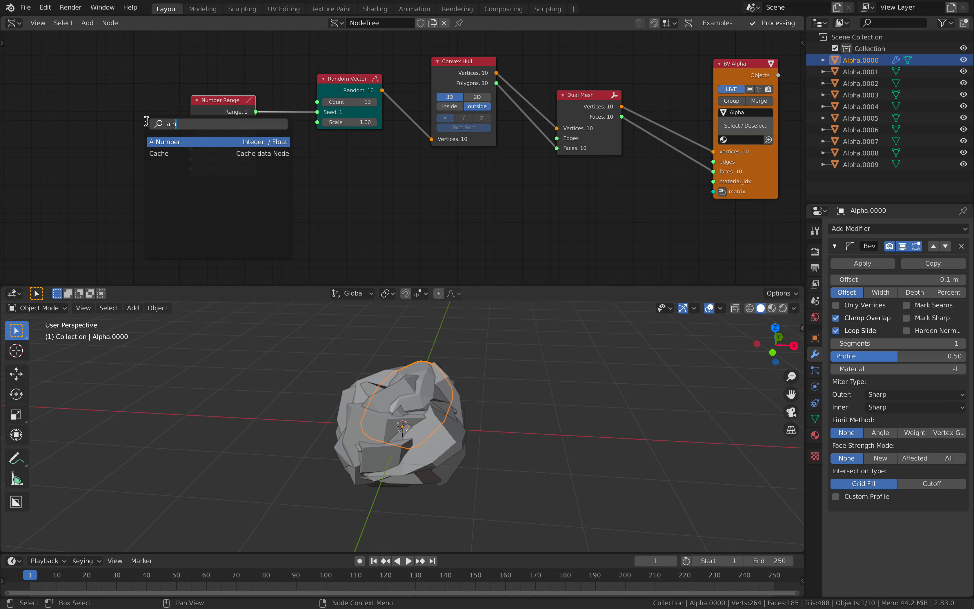
key(Return)
click(128, 159)
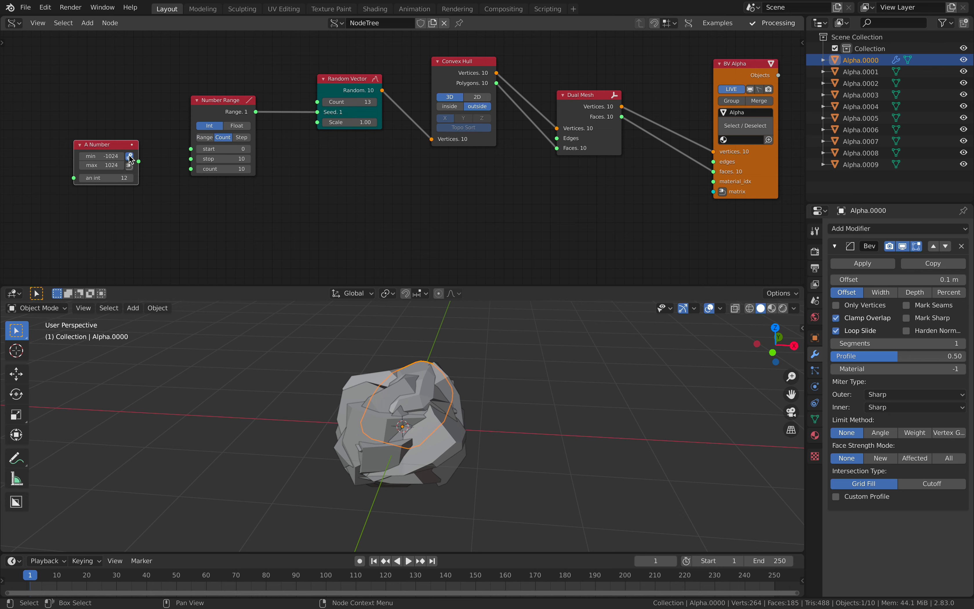
drag(194, 171, 193, 170)
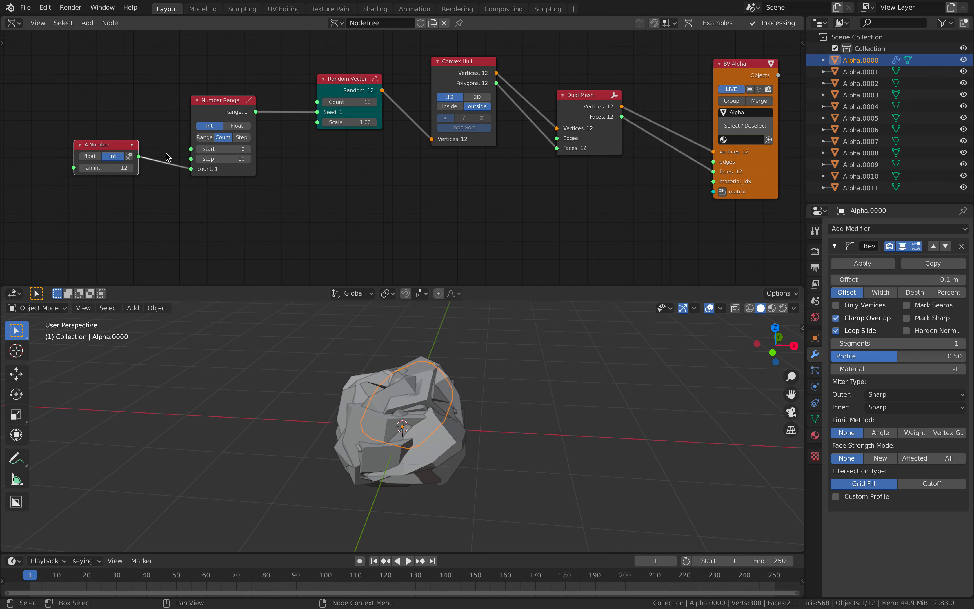
Switch Number Range to Step mode, link A Number to Random Vector's Count as well, and set the number to 20.
click(242, 138)
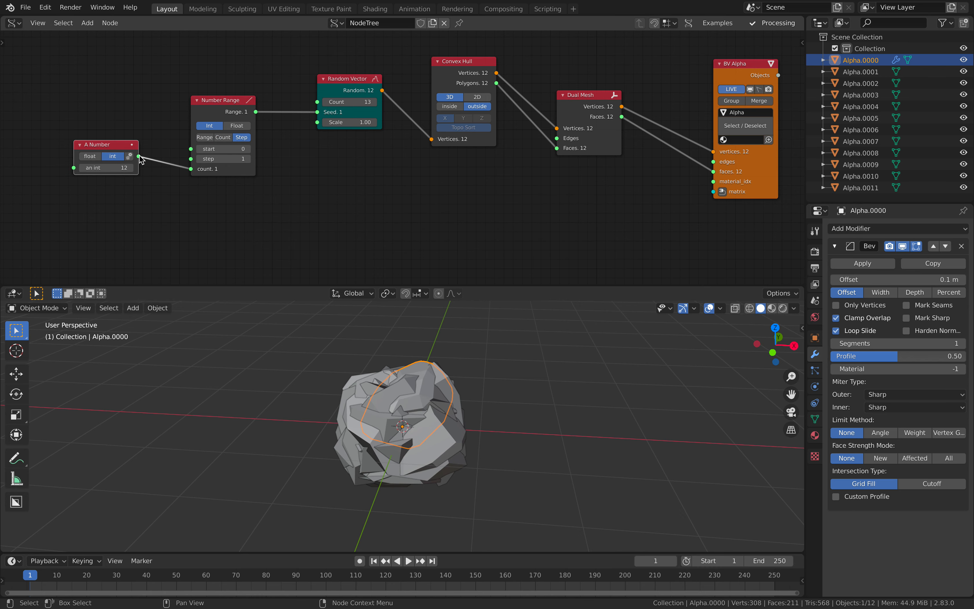
drag(327, 106, 327, 105)
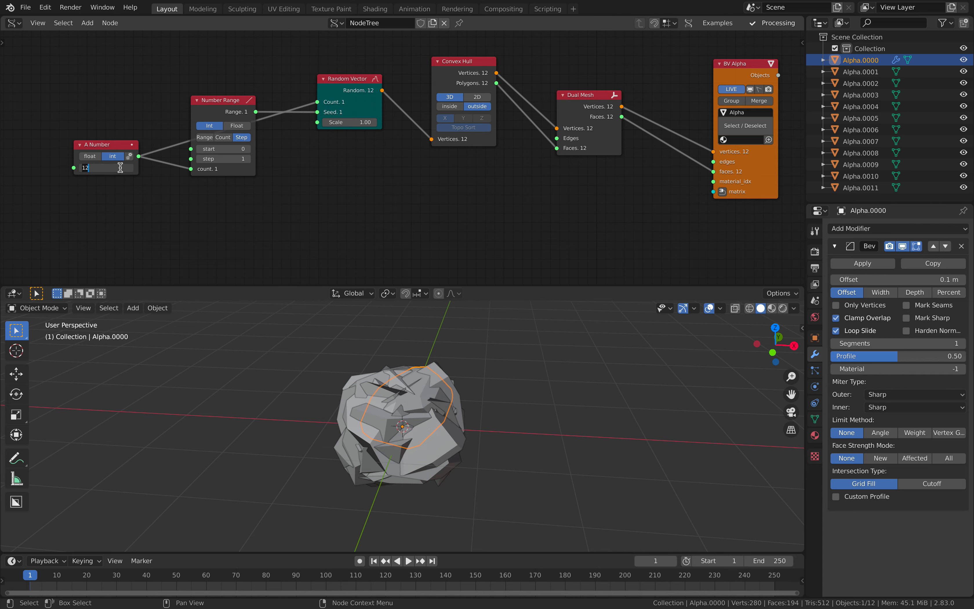
text(20)
key(Return)
middle_drag(327, 379, 365, 397)
Add a Line node below the Random Vector node.
scroll(361, 202, down, 2)
middle_drag(361, 201, 318, 195)
key(a)
key(shift+a)
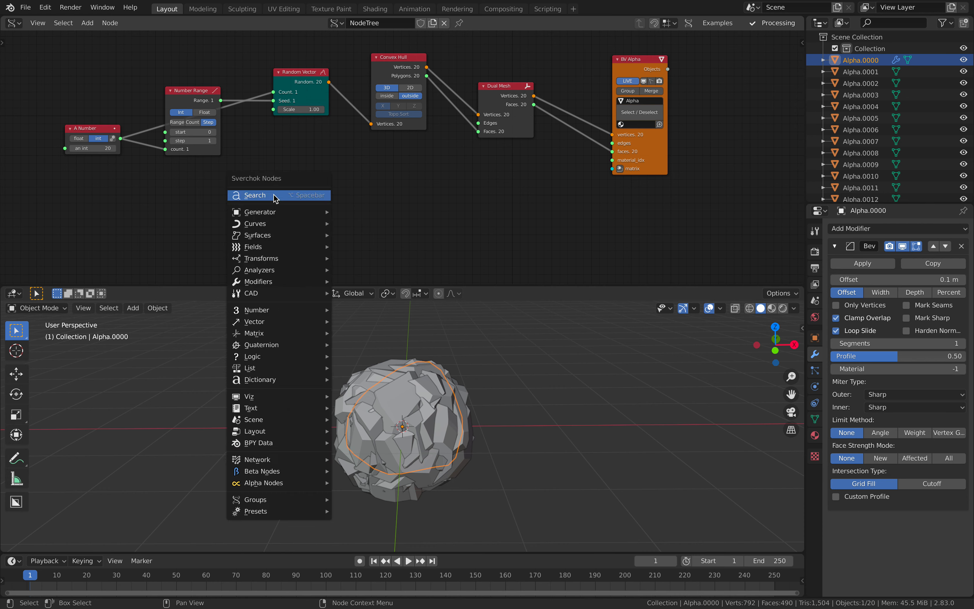
click(274, 194)
text(lin)
key(Return)
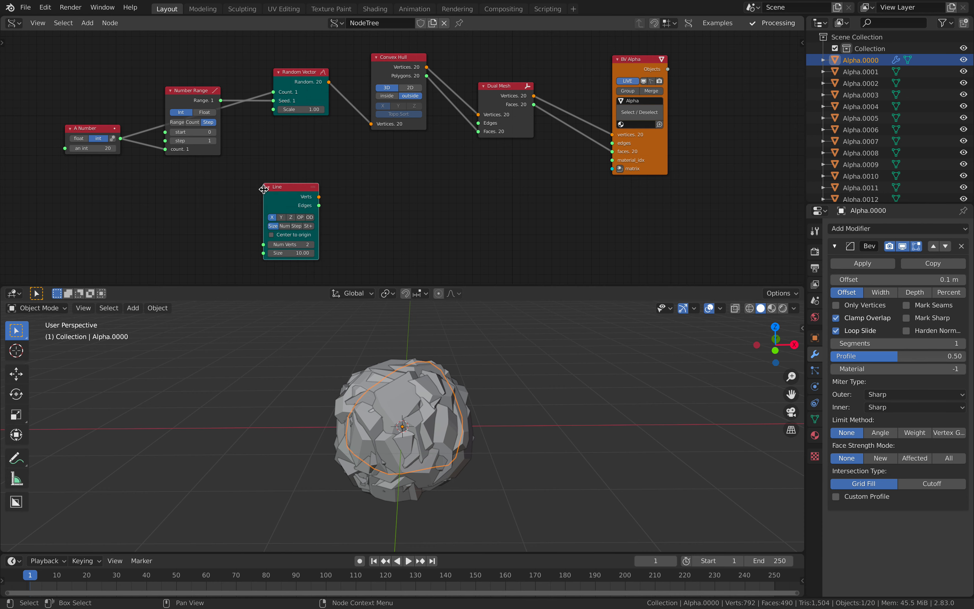
click(274, 177)
Link A Number to Line's Num Verts and Line's Verts to the viewer's matrix, and set the line Size to 39.76.
scroll(274, 176, up, 1)
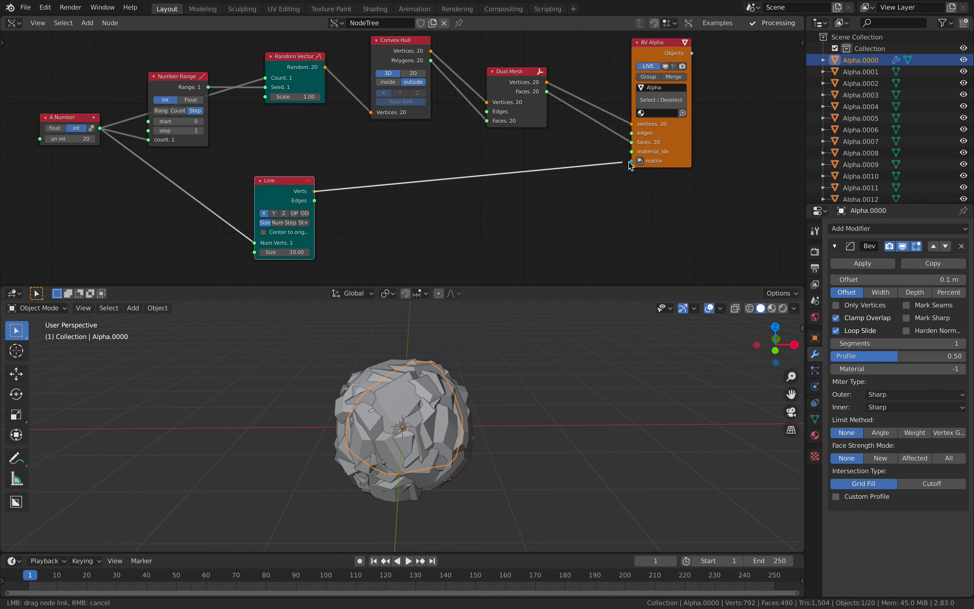
drag(630, 165, 632, 162)
drag(277, 250, 331, 250)
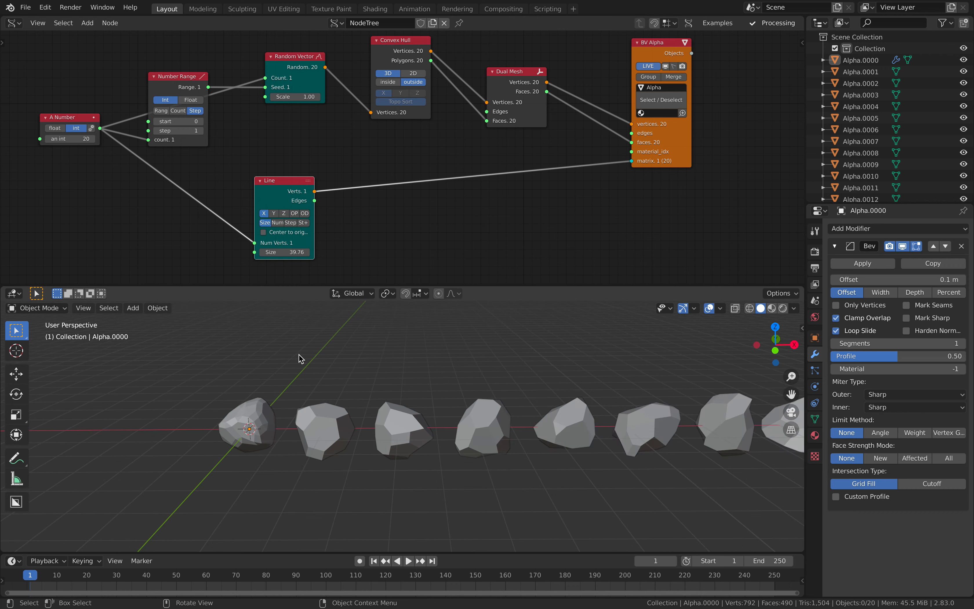
middle_drag(406, 389, 385, 364)
scroll(402, 379, down, 3)
shift+middle_drag(685, 422, 622, 426)
middle_drag(544, 414, 483, 365)
Set the first rock's Bevel modifier to Profile 0.44 and Offset 0.06 m.
scroll(443, 374, up, 8)
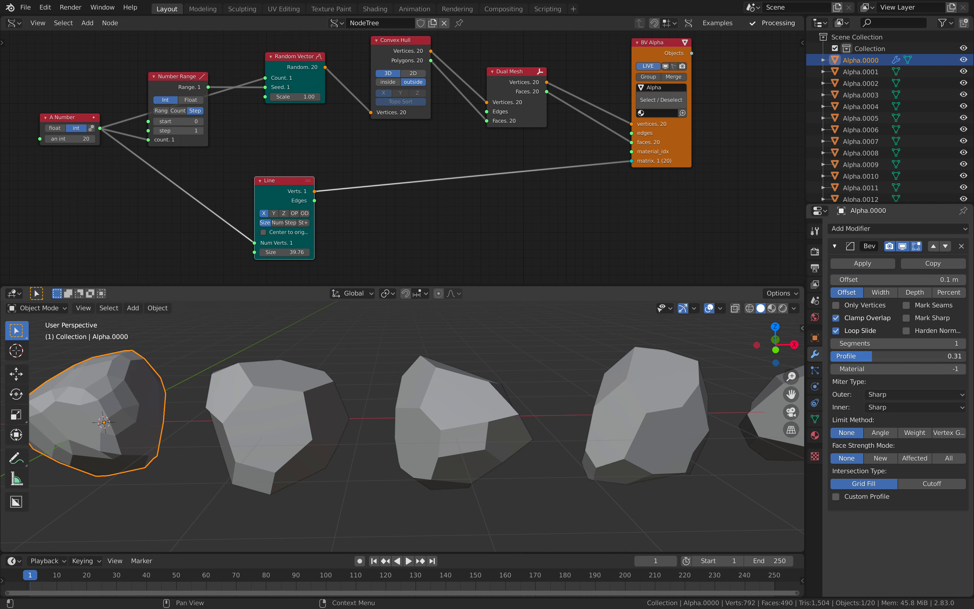
drag(882, 280, 858, 279)
scroll(305, 397, down, 6)
Select all the rocks and link the first rock's modifiers to the others, then deselect everything.
key(a)
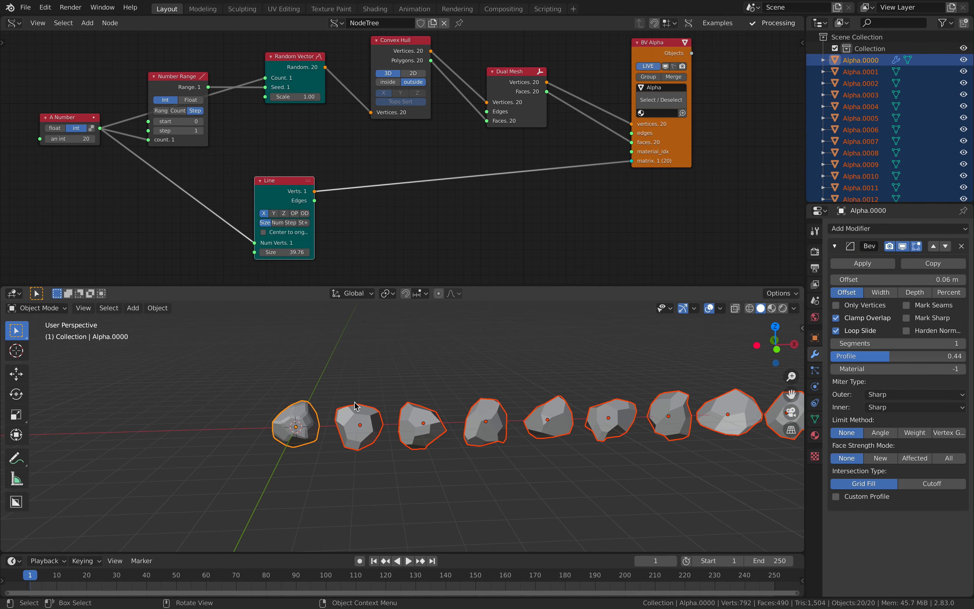
scroll(245, 427, up, 5)
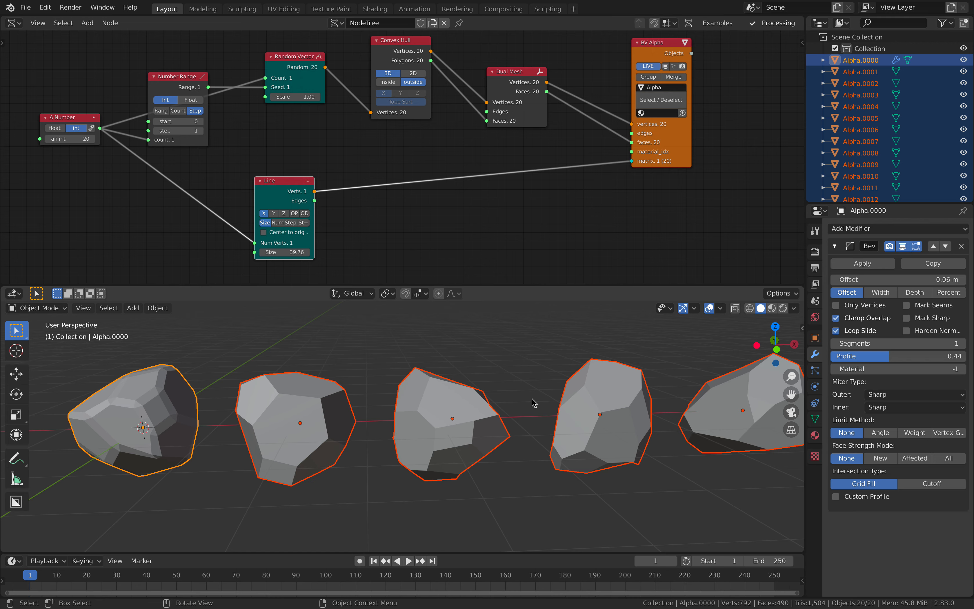
key(ctrl+l)
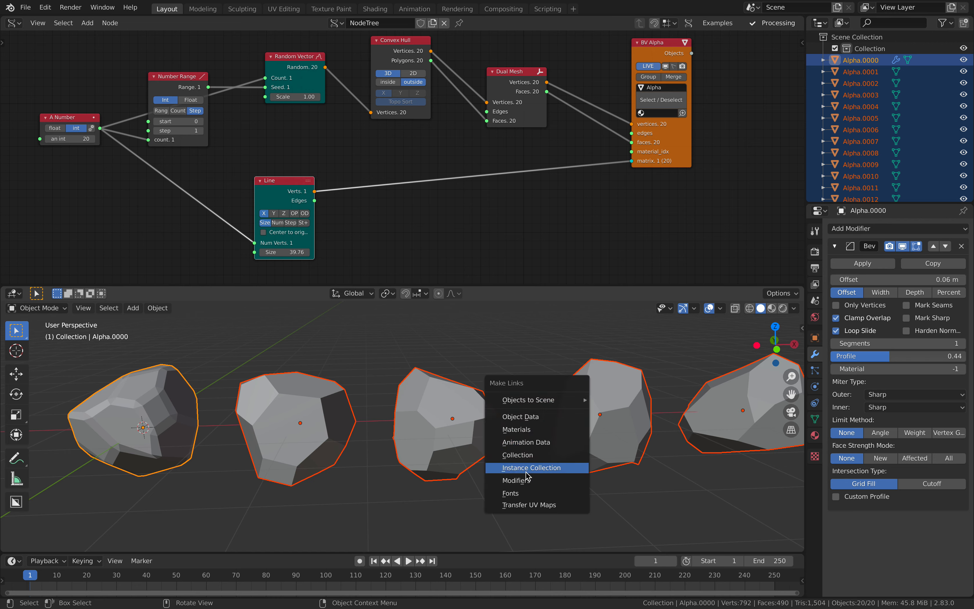
click(526, 481)
scroll(331, 394, down, 6)
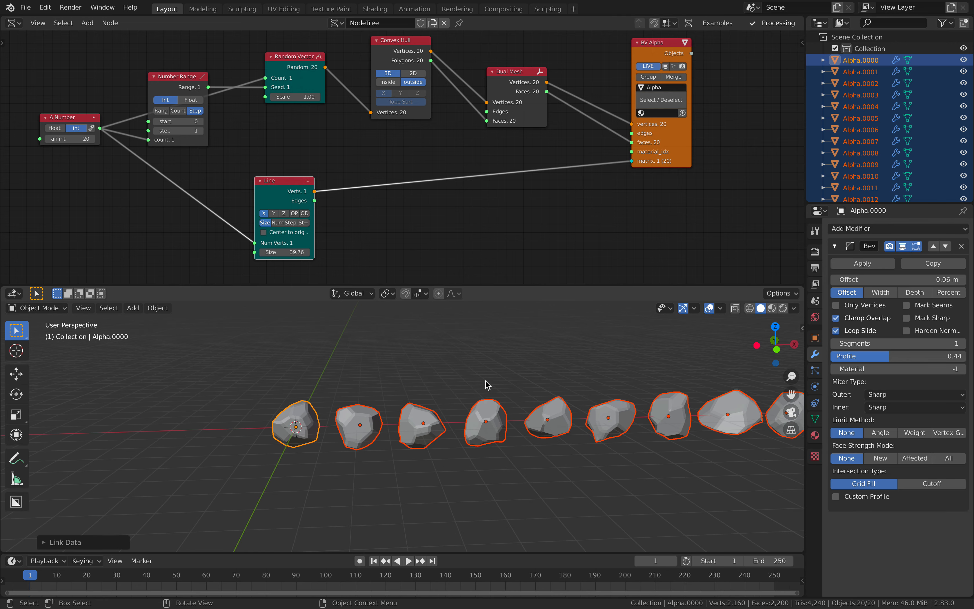
middle_drag(331, 394, 342, 423)
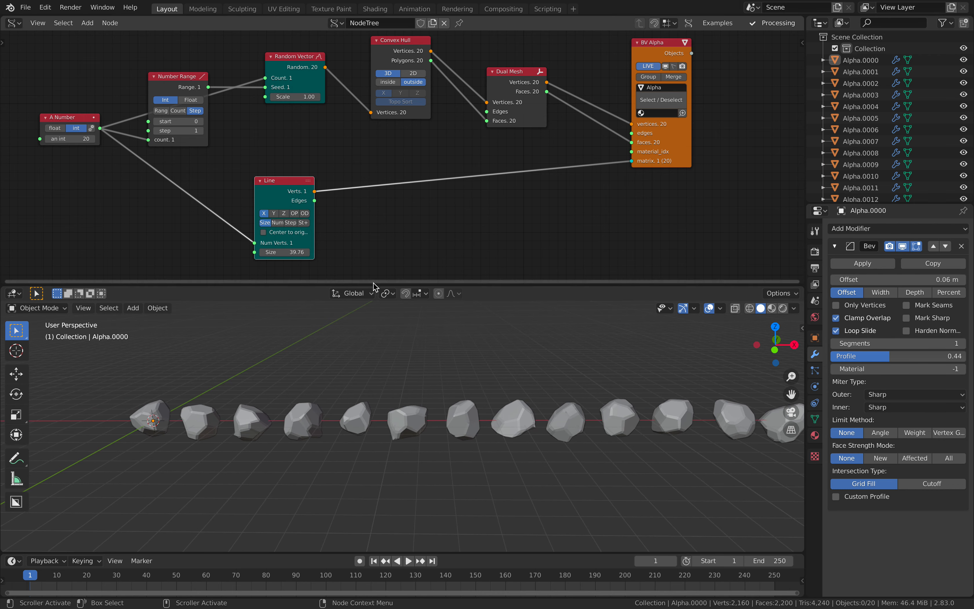
Rearrange the Dual Mesh, Line and BV Alpha nodes to open a gap in front of the viewer.
middle_drag(340, 198, 352, 204)
middle_drag(525, 186, 456, 194)
scroll(456, 194, up, 2)
drag(464, 71, 447, 67)
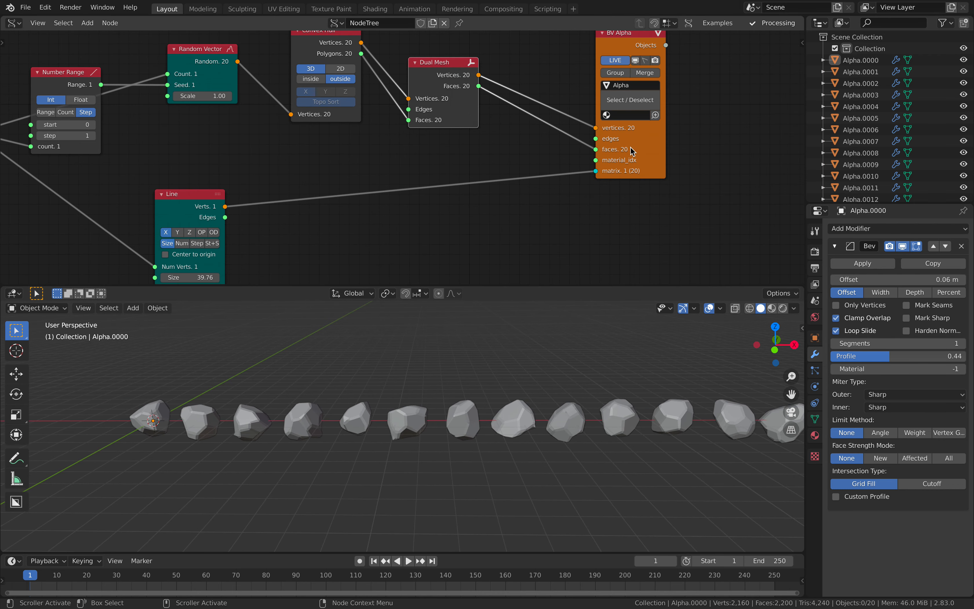
drag(631, 150, 662, 155)
drag(201, 196, 295, 166)
middle_drag(416, 167, 471, 195)
drag(495, 105, 478, 104)
middle_drag(564, 133, 437, 149)
drag(567, 174, 582, 170)
middle_drag(543, 403, 455, 380)
middle_drag(455, 171, 459, 190)
Insert a Transform Mesh node between Dual Mesh and the BV Alpha viewer, feeding it the vertices and faces.
key(shift+a)
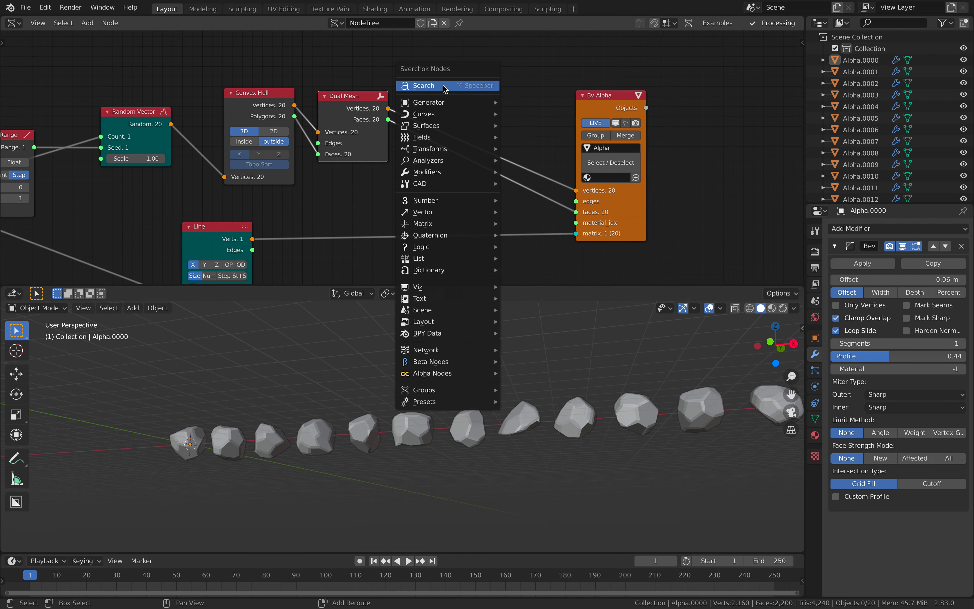
click(444, 85)
text(transfo)
key(Down)
key(Down)
key(Return)
click(455, 38)
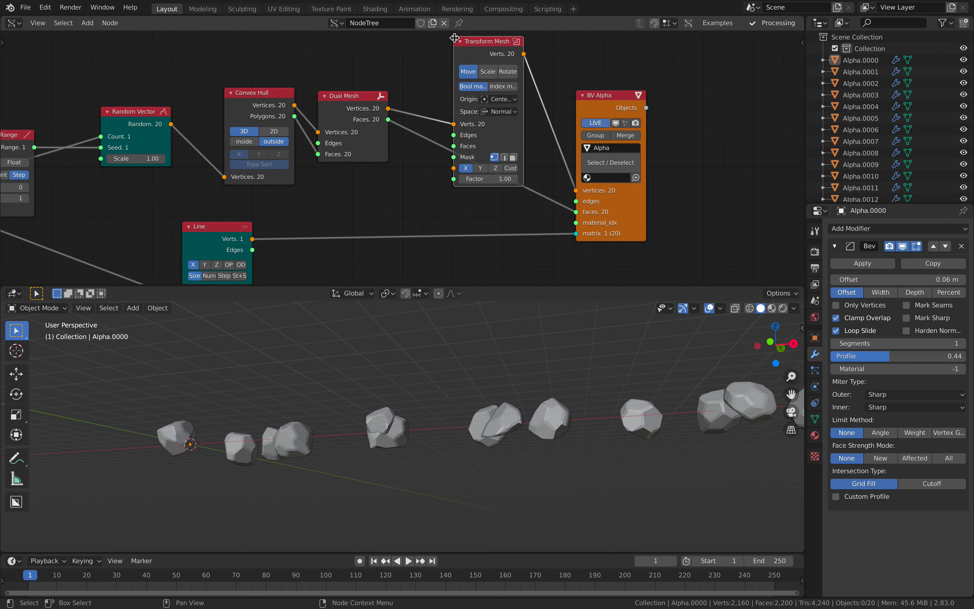
Set the Transform Mesh node to Scale along Z with a Factor of 2.32.
click(487, 72)
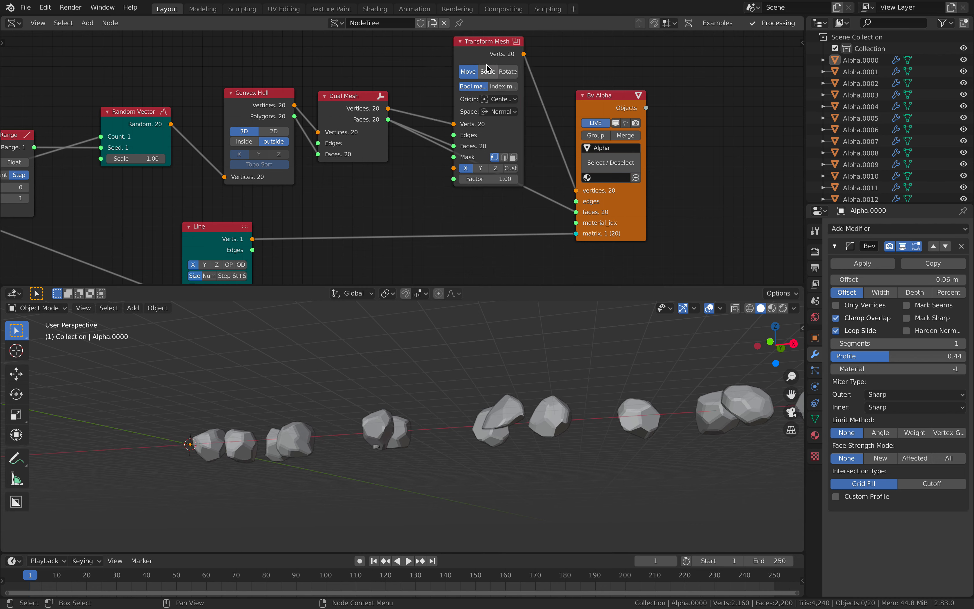
drag(489, 179, 509, 179)
middle_drag(463, 353, 463, 399)
scroll(400, 258, down, 3)
Delete the Line node that feeds the viewer's matrix input.
middle_drag(400, 259, 377, 177)
drag(246, 153, 415, 188)
key(h)
key(x)
Try a Random node with Count 15 and Seed 0.54, linked to the viewer's matrix input.
key(alt+space)
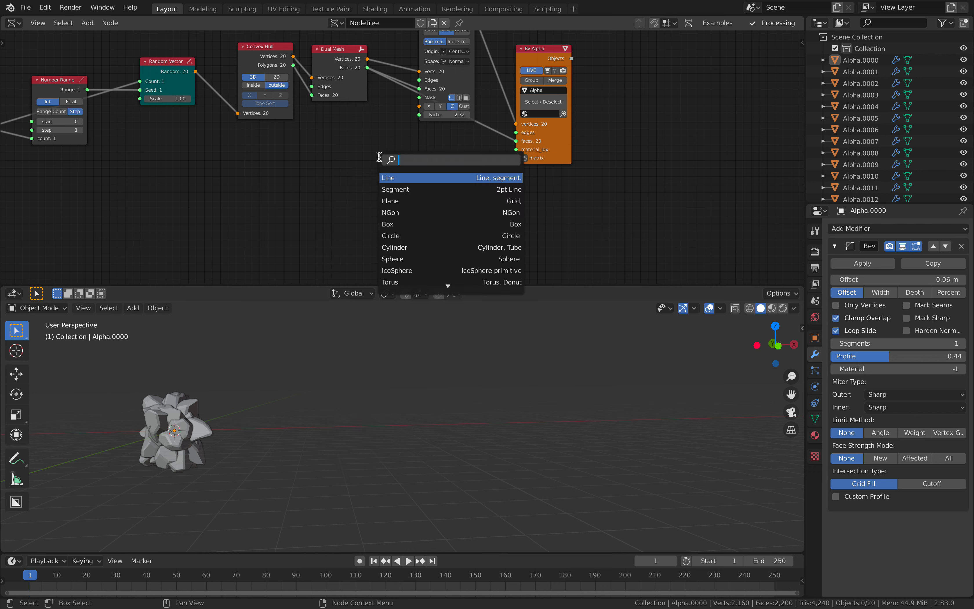
text(random)
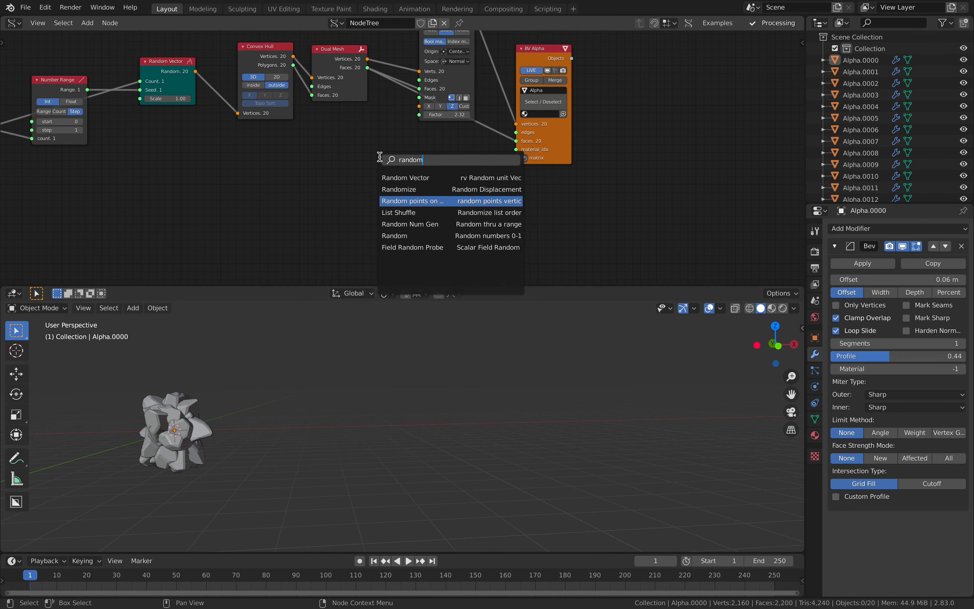
key(Down)
key(Return)
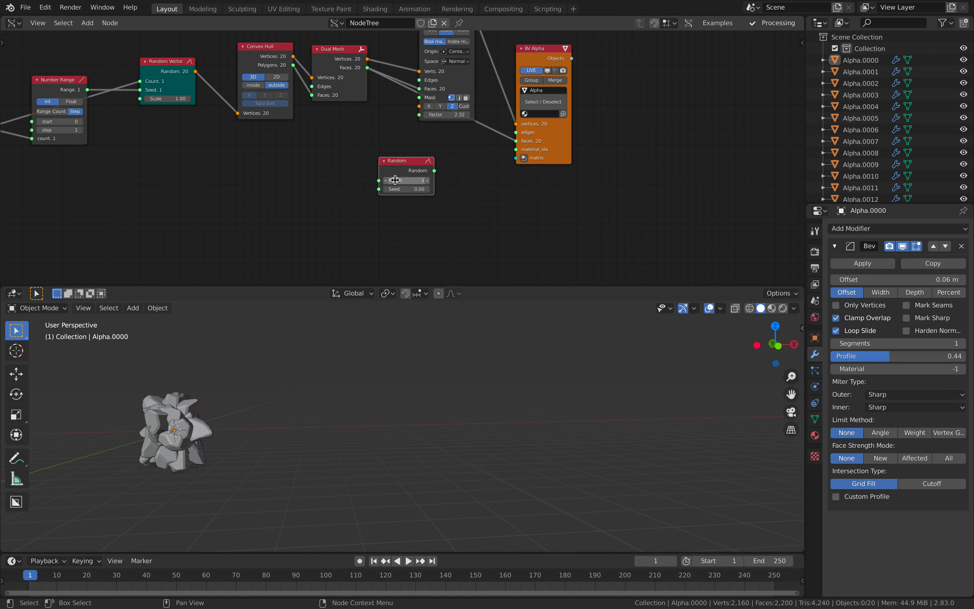
drag(509, 158, 516, 158)
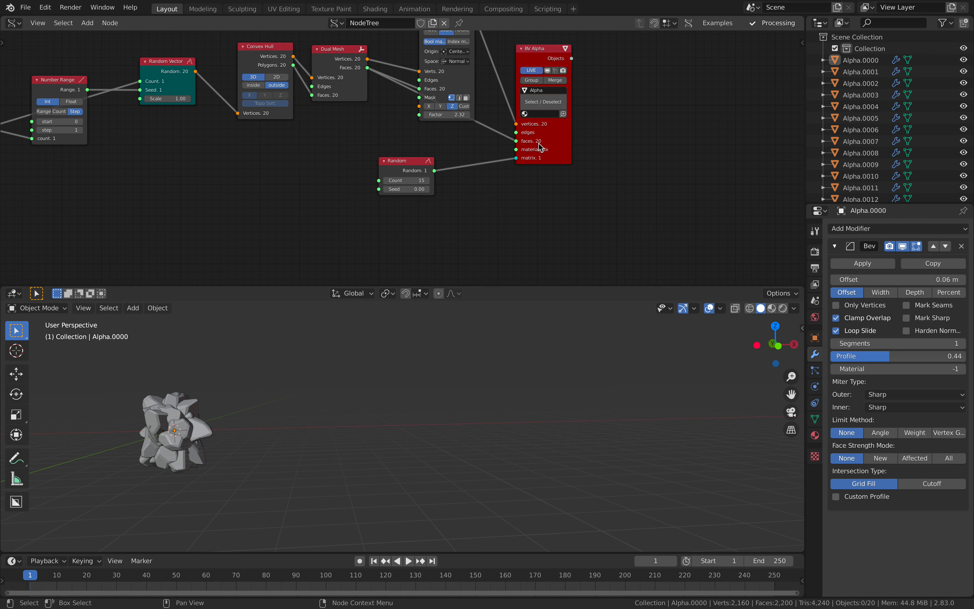
scroll(428, 172, up, 1)
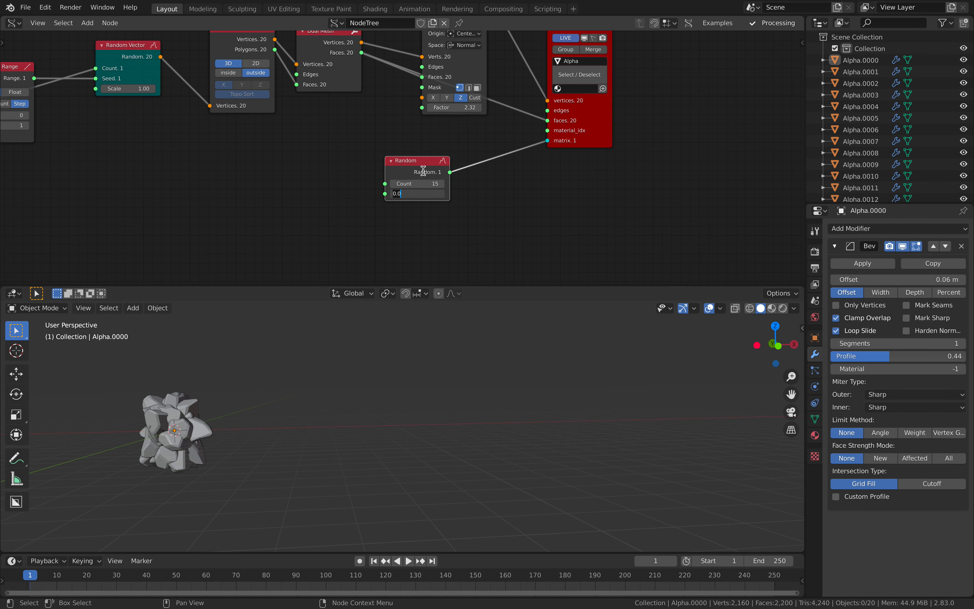
drag(411, 166, 403, 164)
middle_drag(274, 138, 412, 166)
scroll(433, 176, down, 1)
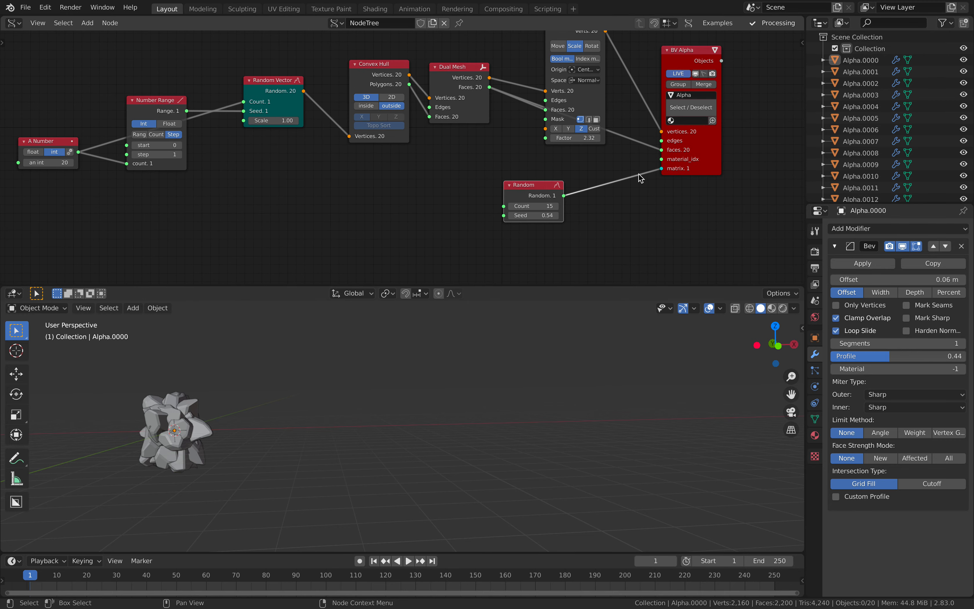
drag(538, 184, 482, 190)
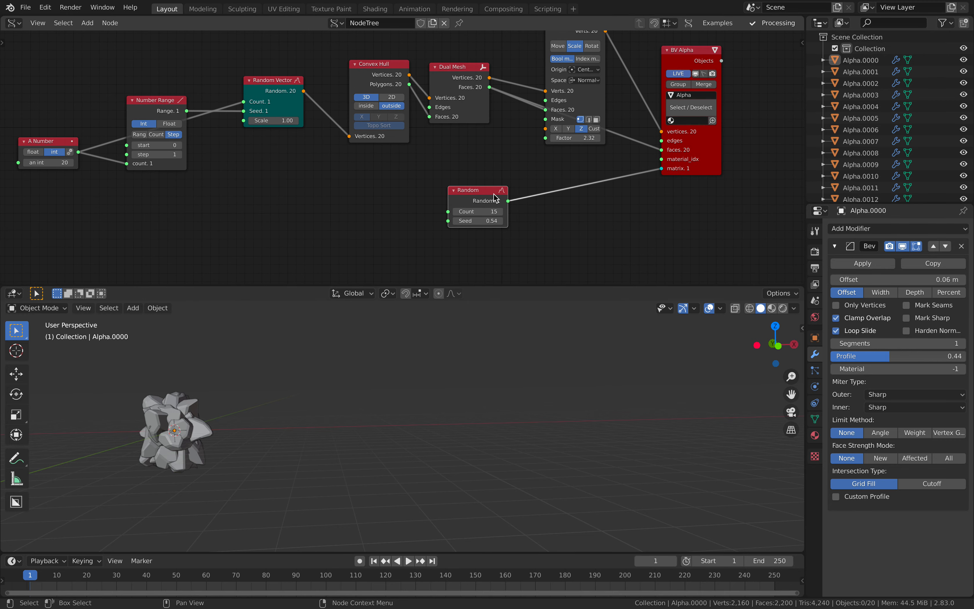
Add a second Random Vector node, link it to the viewer's matrix input, and set Count to 6 and Seed to 11.
key(shift+a)
text(random vec)
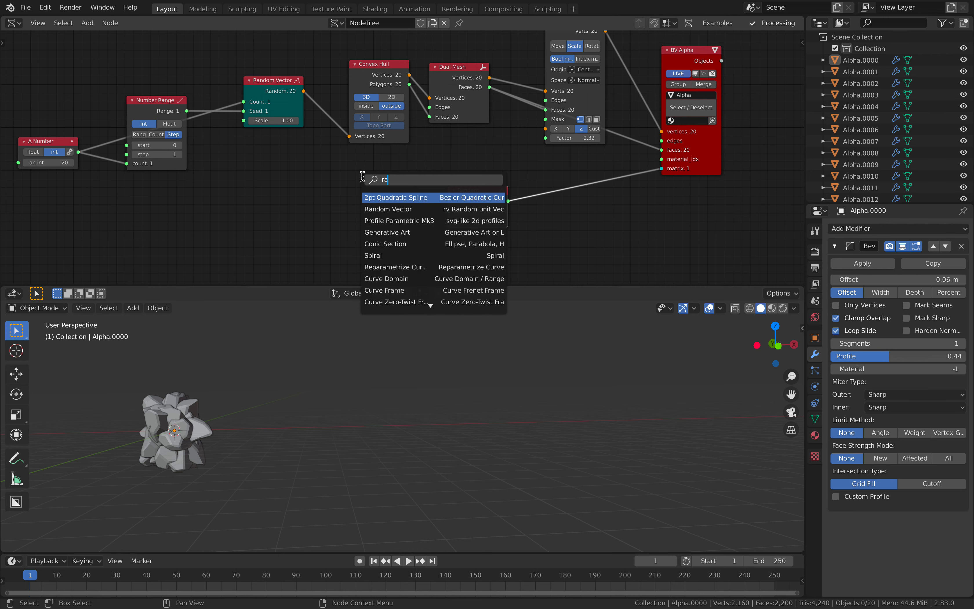
key(Return)
click(366, 176)
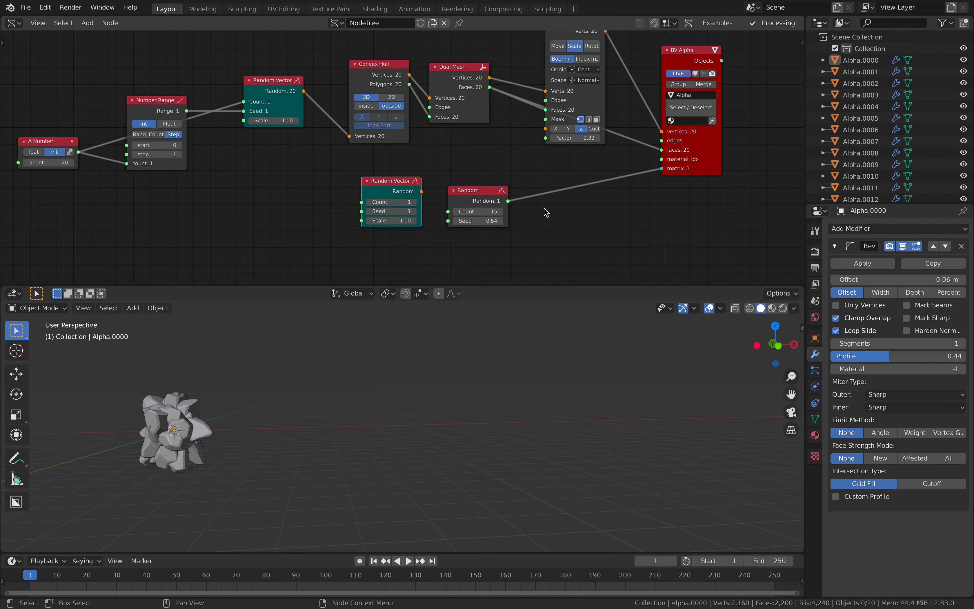
middle_drag(546, 213, 482, 200)
scroll(365, 186, up, 1)
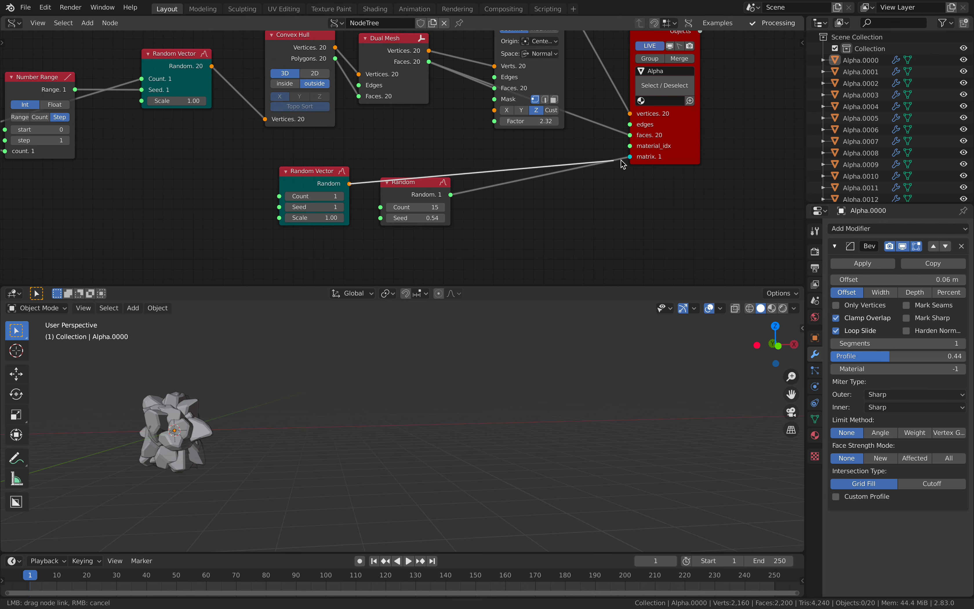
drag(622, 157, 623, 157)
drag(343, 196, 364, 197)
drag(306, 207, 343, 207)
Delete the unused Random node.
key(x)
key(shift+a)
click(496, 199)
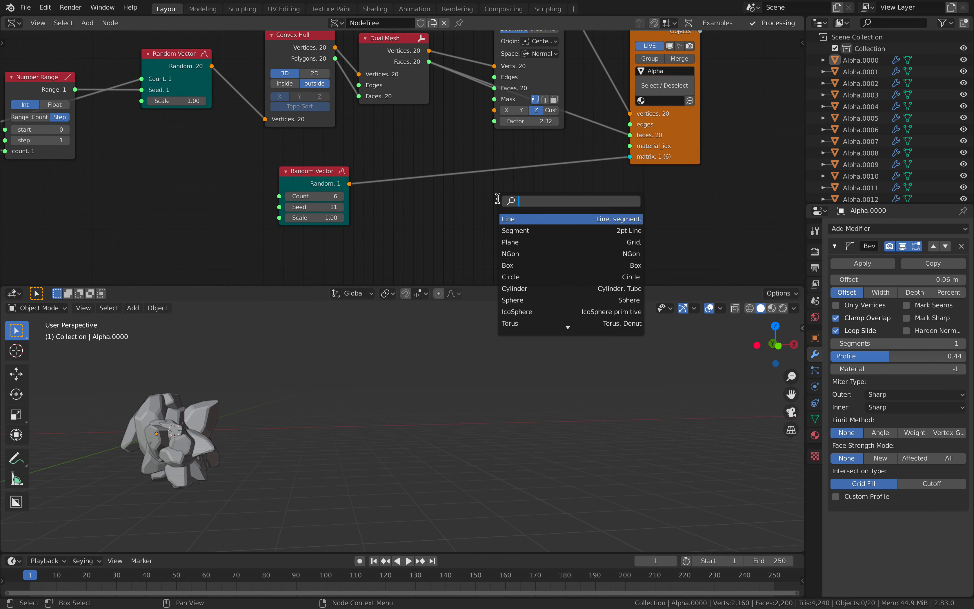
key(Escape)
Link A Number to the second Random Vector's Count and set its Seed to 63 and Scale to 0.76.
middle_drag(88, 198, 223, 195)
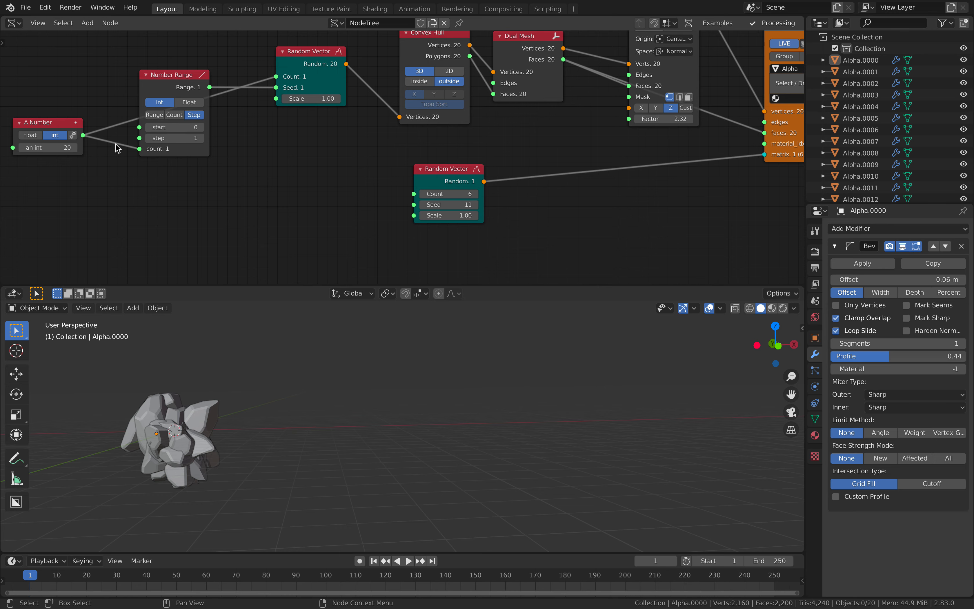
drag(399, 196, 440, 205)
middle_drag(339, 179, 399, 178)
drag(499, 169, 567, 188)
scroll(514, 174, down, 1)
middle_drag(569, 186, 404, 180)
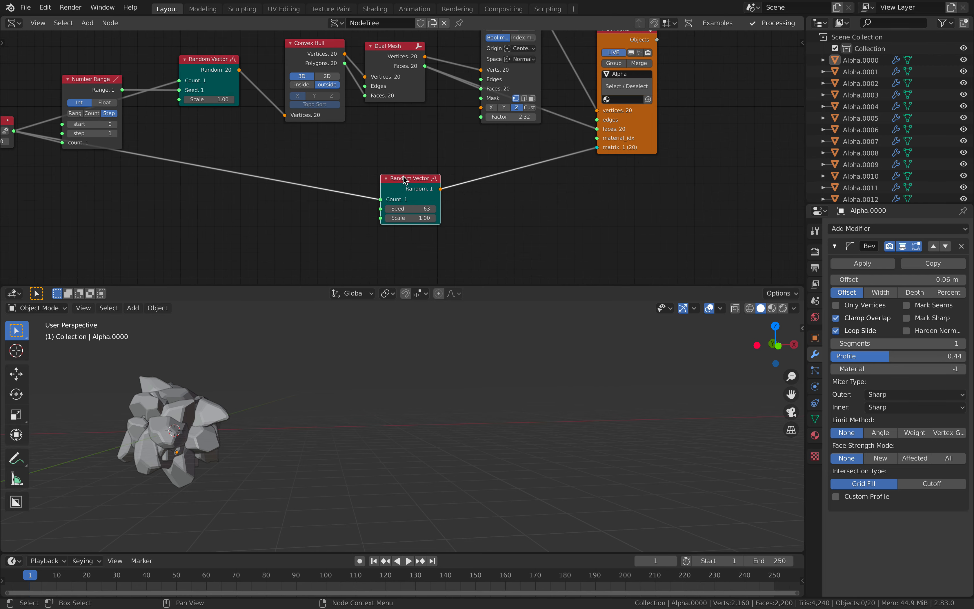
middle_drag(289, 157, 344, 156)
mouse_move(463, 218)
mouse_down()
mouse_move(475, 217)
mouse_move(451, 218)
mouse_move(483, 218)
mouse_move(467, 218)
mouse_up()
middle_drag(488, 184, 419, 184)
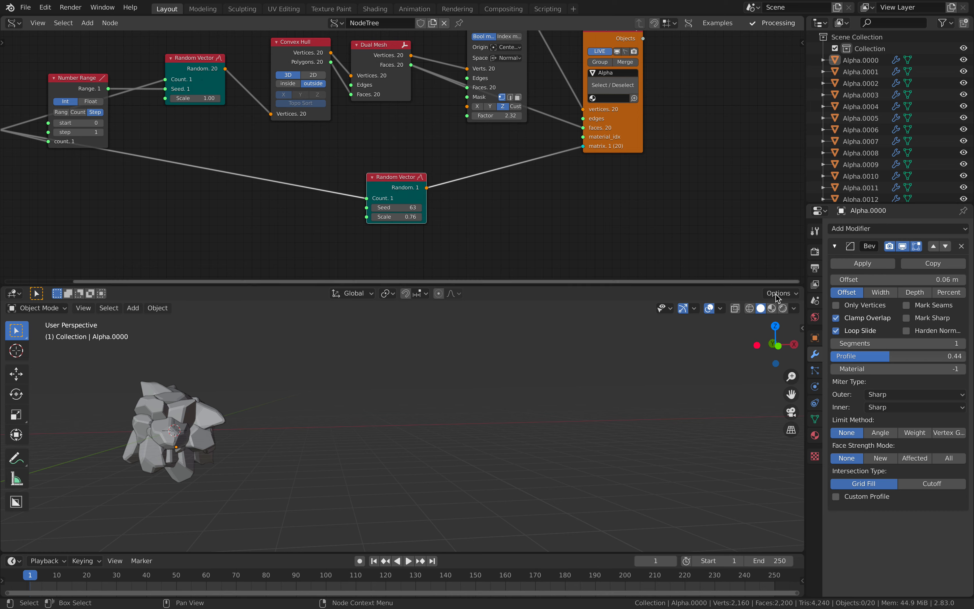
Switch the viewport's solid shading colour to Random and frame the rock cluster closer.
click(794, 308)
click(785, 148)
shift+middle_drag(289, 426, 501, 405)
scroll(511, 406, up, 4)
Set the second Random Vector's Seed to 129 and shift the node slightly.
drag(397, 208, 450, 207)
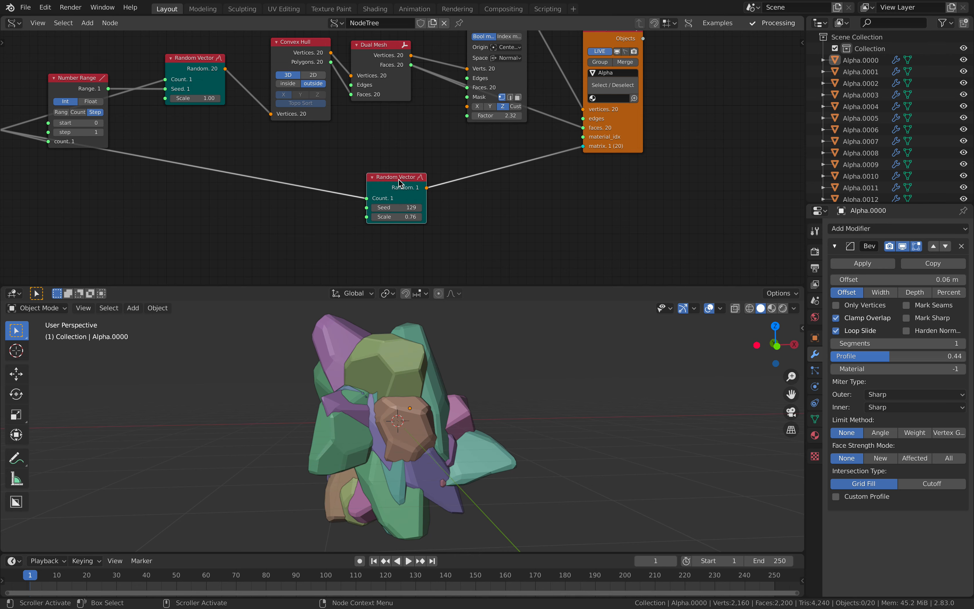
drag(397, 179, 446, 167)
middle_drag(473, 335, 472, 349)
drag(443, 167, 402, 177)
Insert a Randomize node between the second Random Vector and the viewer's matrix, with X and Y amplitude 0.72 and Z amplitude 0.06.
key(shift+a)
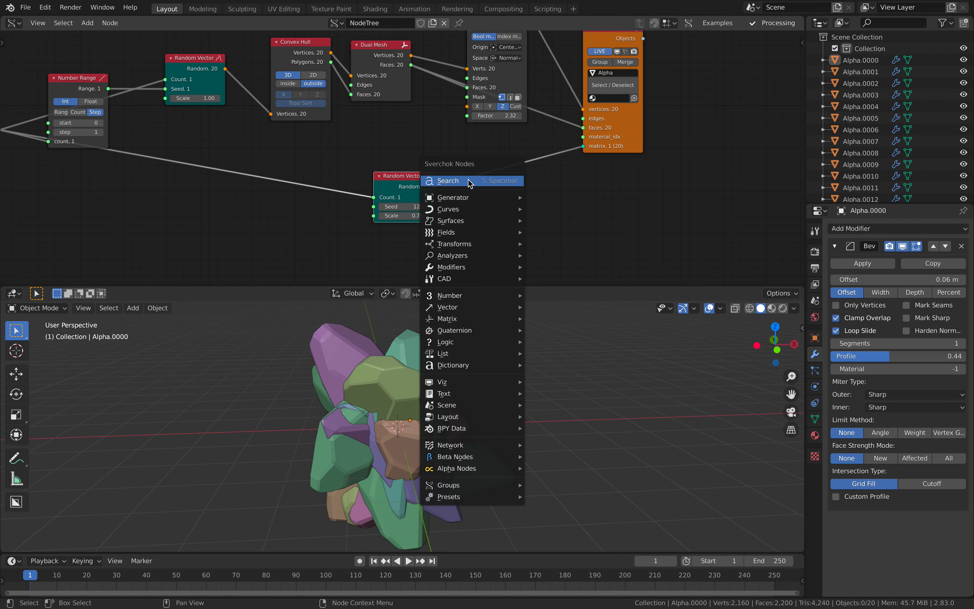
click(469, 180)
text(randomize)
key(Return)
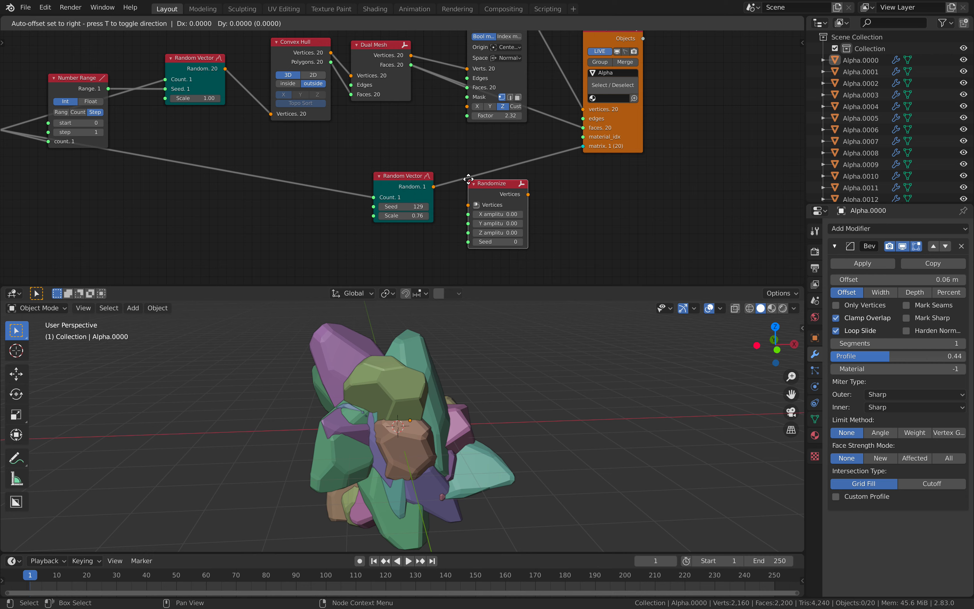
mouse_move(499, 191)
mouse_down()
mouse_move(508, 200)
mouse_move(499, 210)
mouse_up()
middle_drag(498, 399, 422, 410)
scroll(524, 374, down, 3)
Merge all the rocks into one object in the BV Alpha viewer and select the merged object.
click(421, 411)
click(402, 397)
click(418, 411)
middle_drag(501, 165, 393, 214)
scroll(431, 197, up, 3)
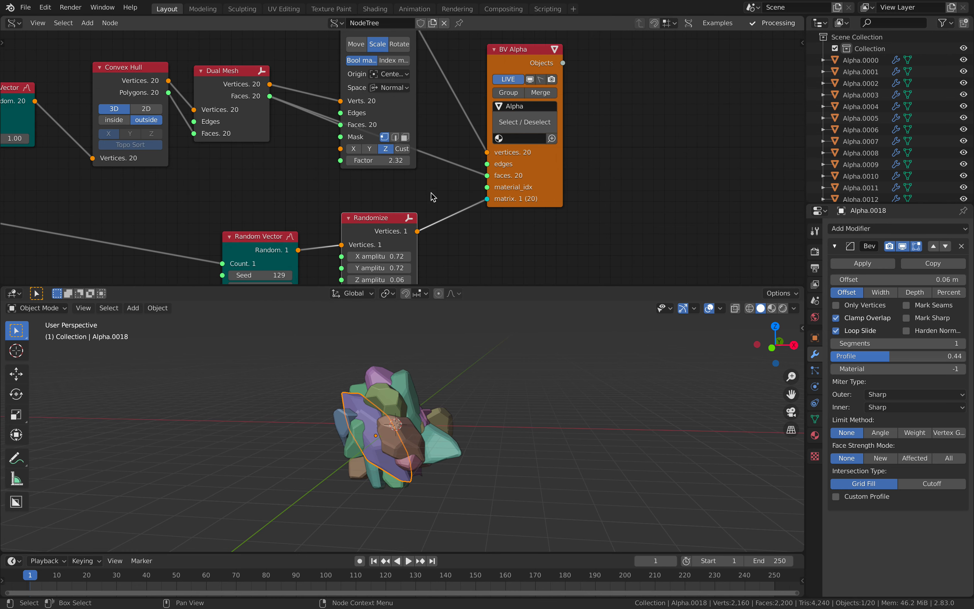
click(542, 93)
click(451, 392)
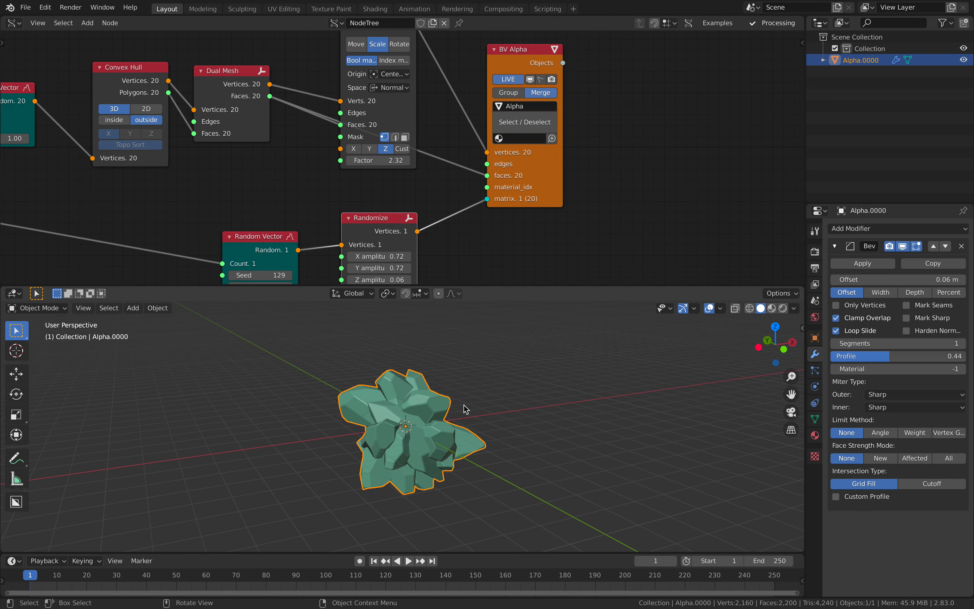
Collapse the Bevel modifier and add a Mirror modifier to the merged rocks.
click(835, 246)
click(849, 229)
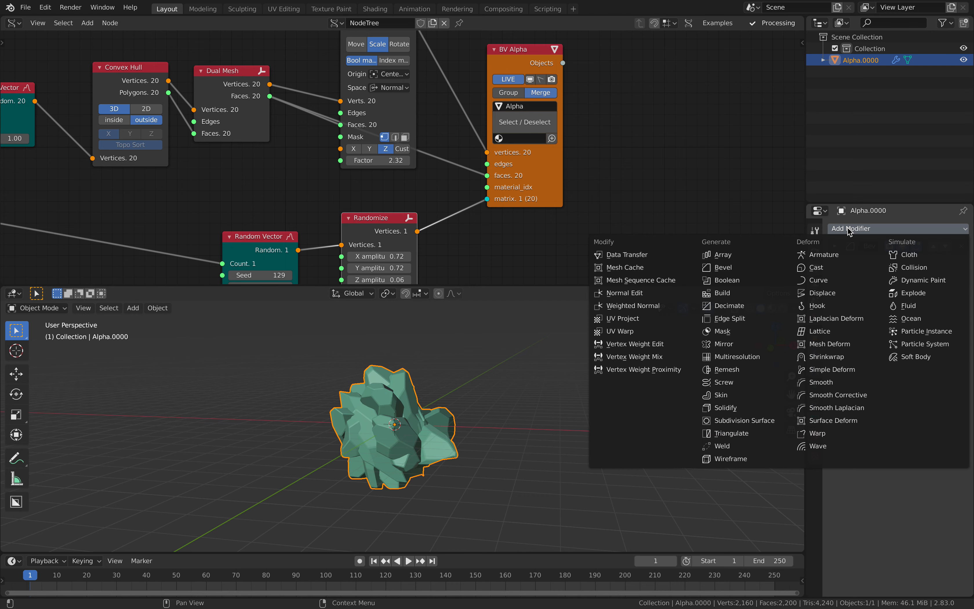
click(746, 345)
middle_drag(483, 401, 517, 403)
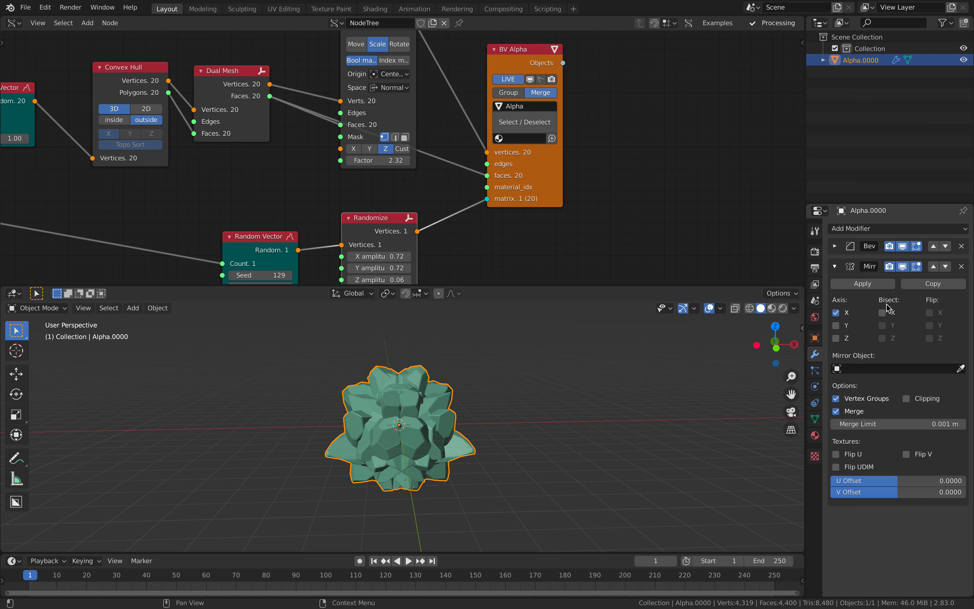
Enable Bisect and Flip on X in the Mirror modifier.
click(882, 313)
click(929, 313)
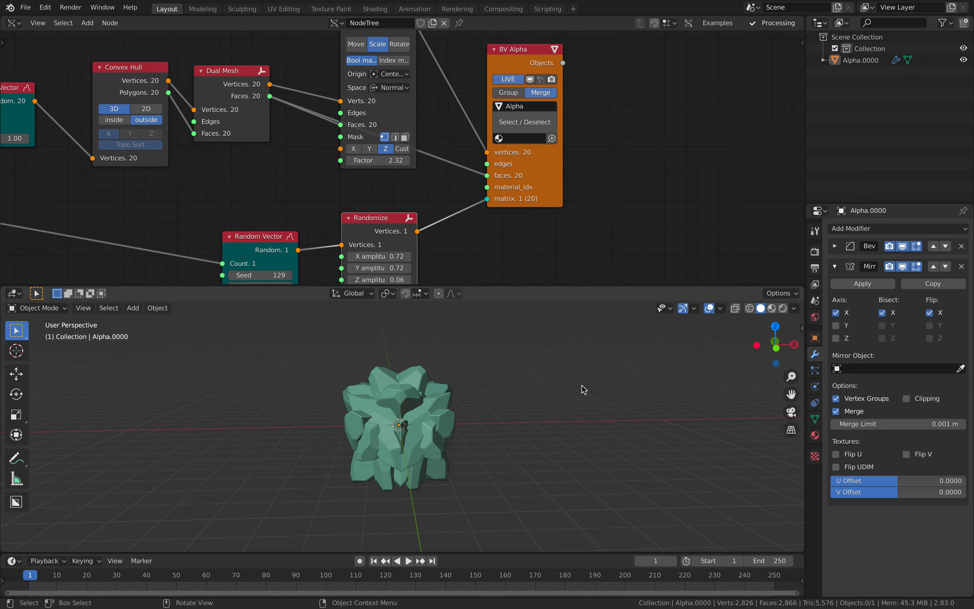
click(930, 313)
click(929, 313)
click(929, 313)
click(930, 313)
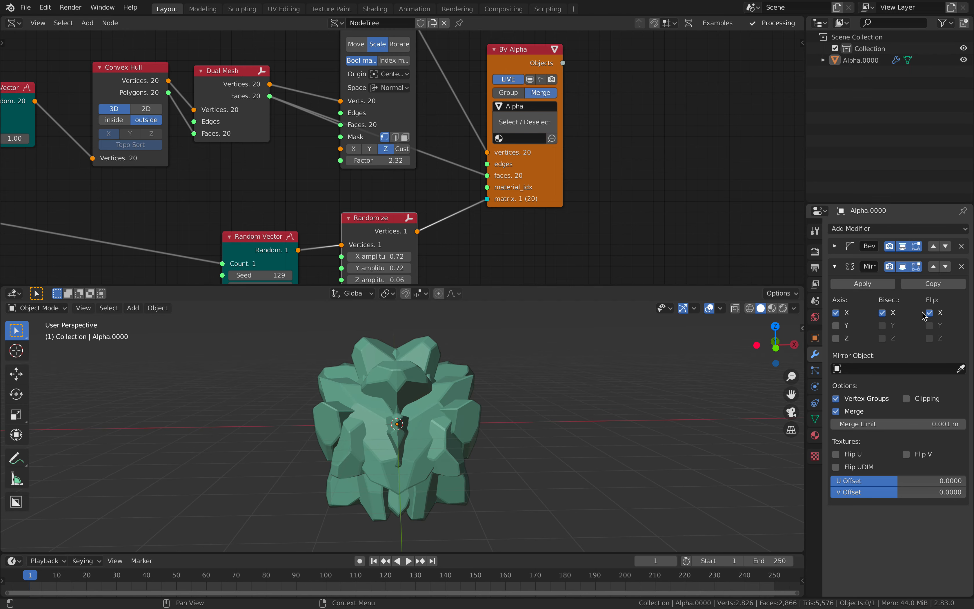
Add a Frame info node, link its Current Frame to the second Random Vector's Seed, and place it below that link.
key(space)
key(space)
middle_drag(317, 200, 374, 145)
key(shift+a)
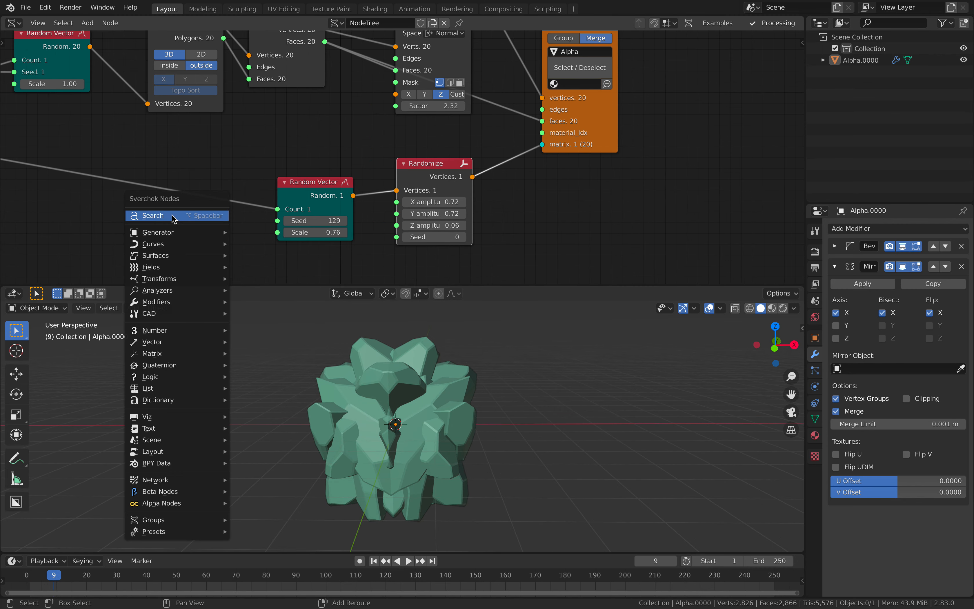
click(172, 216)
text(fra)
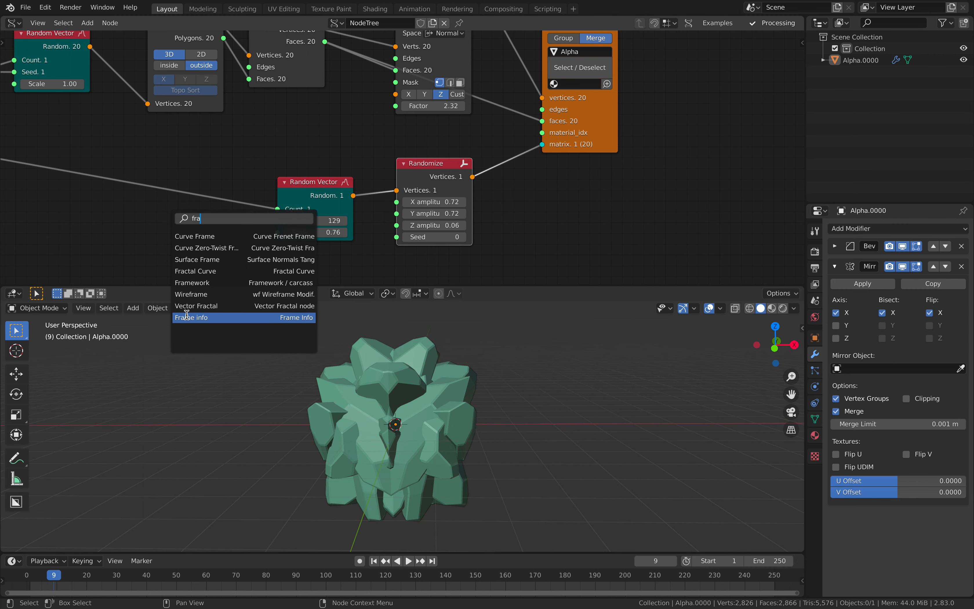
click(186, 316)
drag(282, 225, 277, 221)
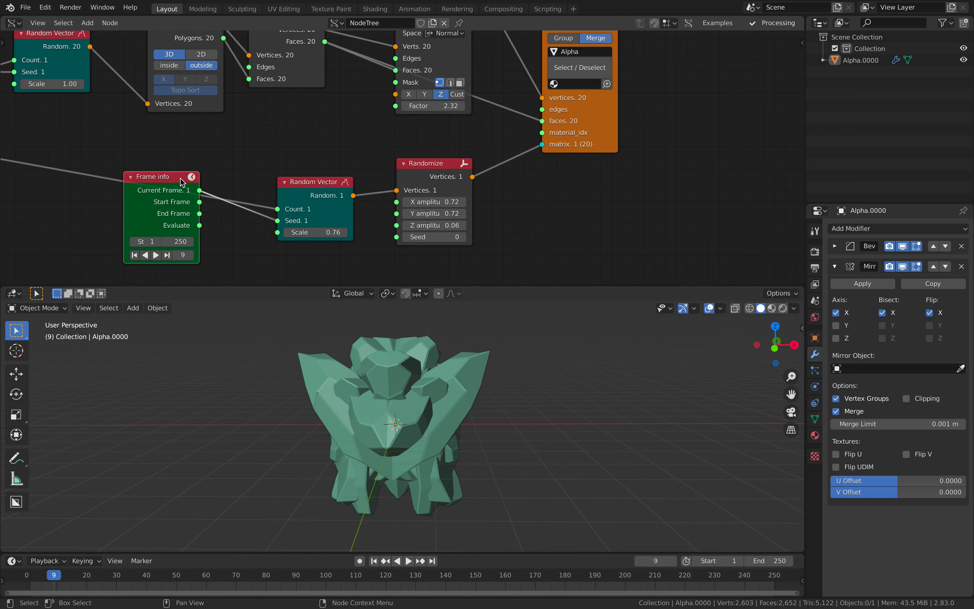
drag(160, 176, 147, 214)
Play and pause the animation to examine the mirrored shapes generated on different frames.
key(space)
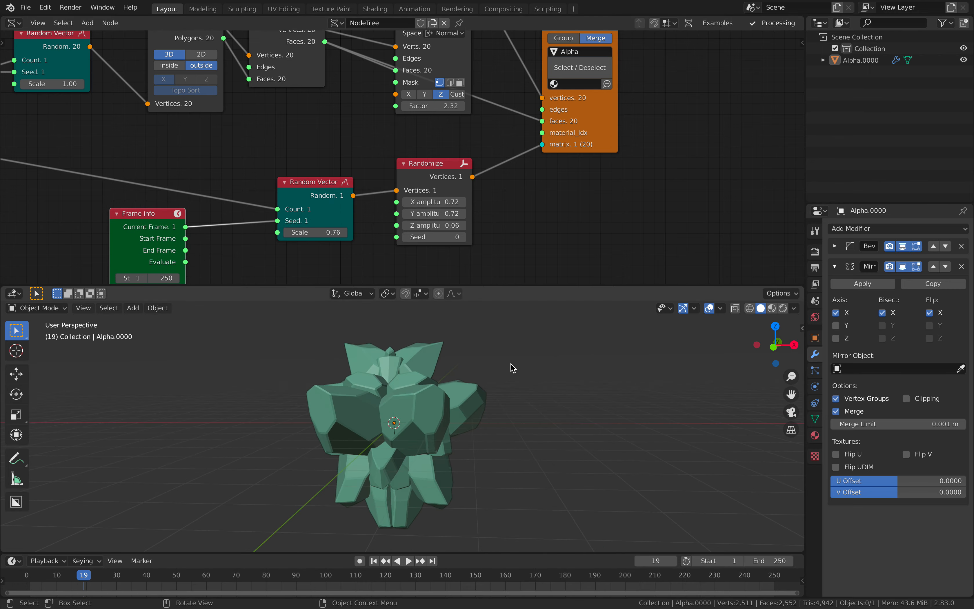
middle_drag(512, 364, 515, 404)
key(space)
key(space)
key(space)
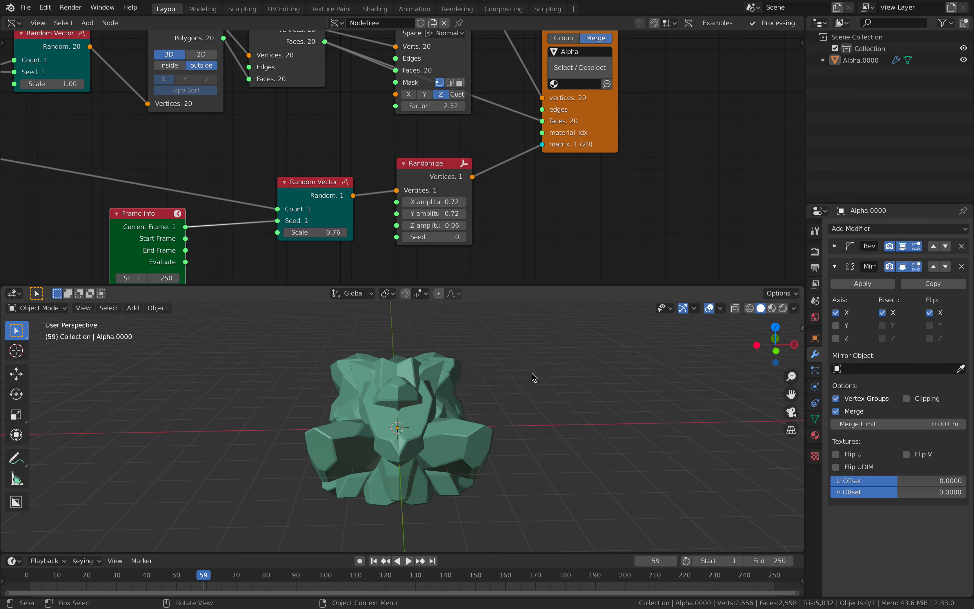
Enable Cavity shading with the viewport overlays hidden, and play the animation to frame 104.
click(794, 308)
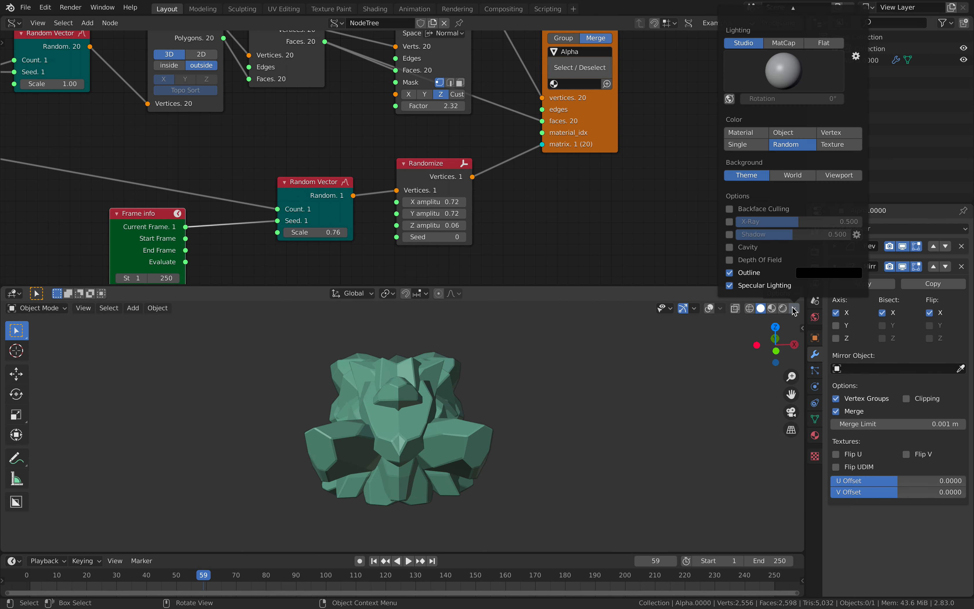
click(731, 247)
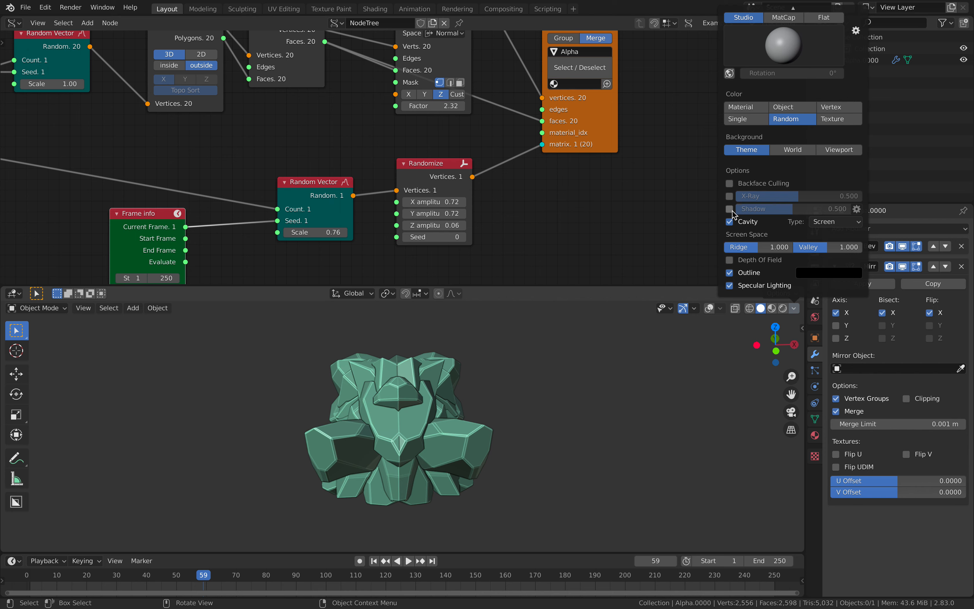
key(space)
mouse_move(581, 396)
middle_down()
mouse_move(470, 420)
mouse_move(478, 357)
mouse_move(591, 403)
mouse_move(578, 413)
middle_up()
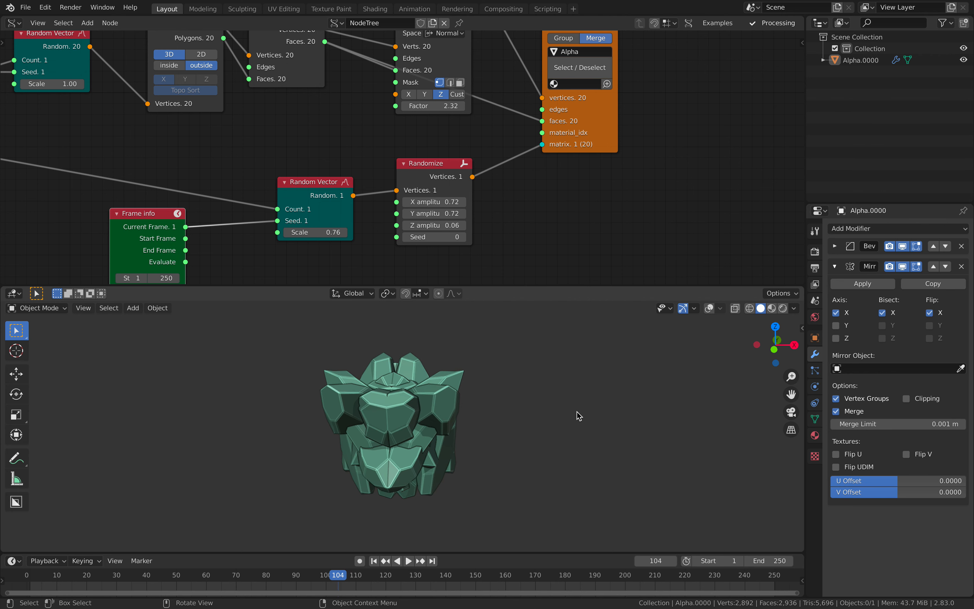
scroll(428, 235, down, 4)
scroll(421, 42, up, 2)
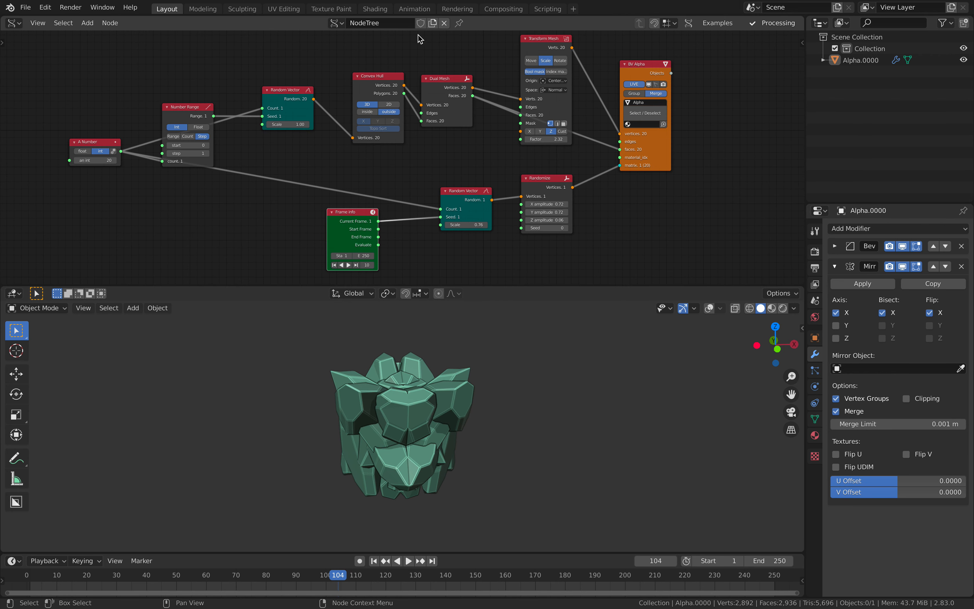
Play the animation from frame 104 to frame 130 to examine more of the mirrored rock shapes.
middle_drag(413, 178, 415, 181)
middle_drag(485, 371, 431, 400)
key(space)
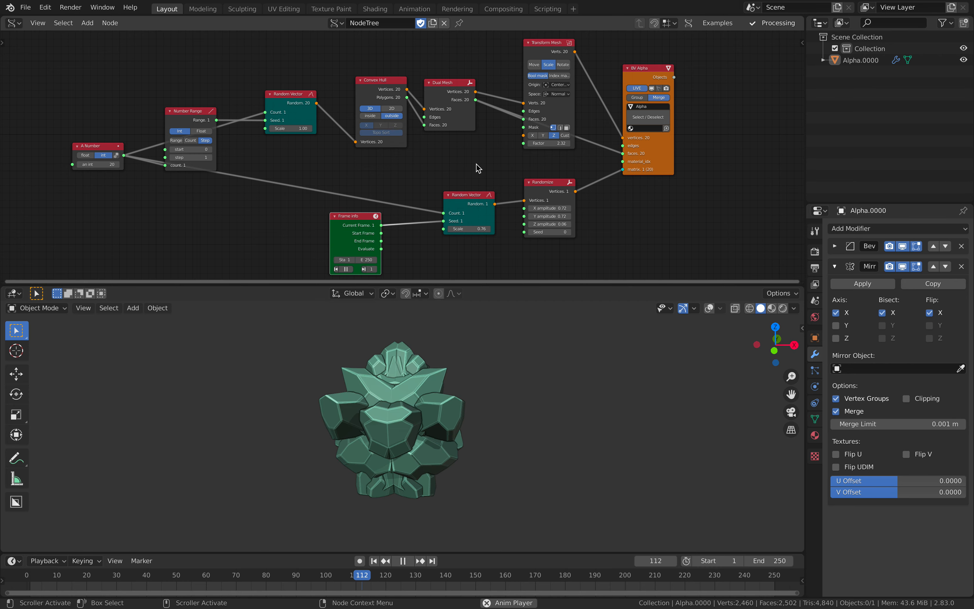
Tidy the node layout by moving the second Random Vector up and left, and the Randomize and Number Range nodes slightly upward.
drag(463, 202, 442, 174)
drag(541, 188, 537, 175)
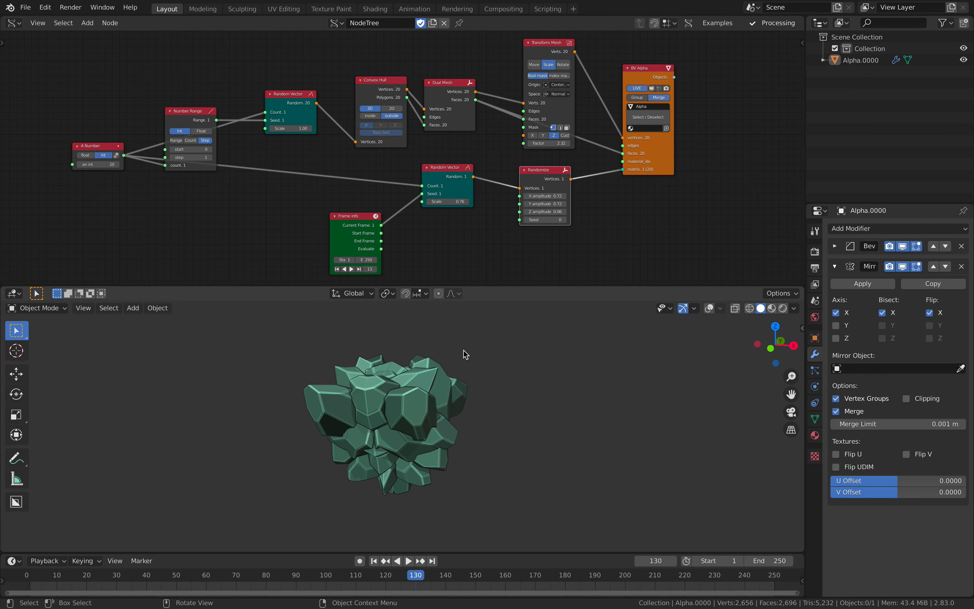
key(Home)
drag(194, 118, 193, 100)
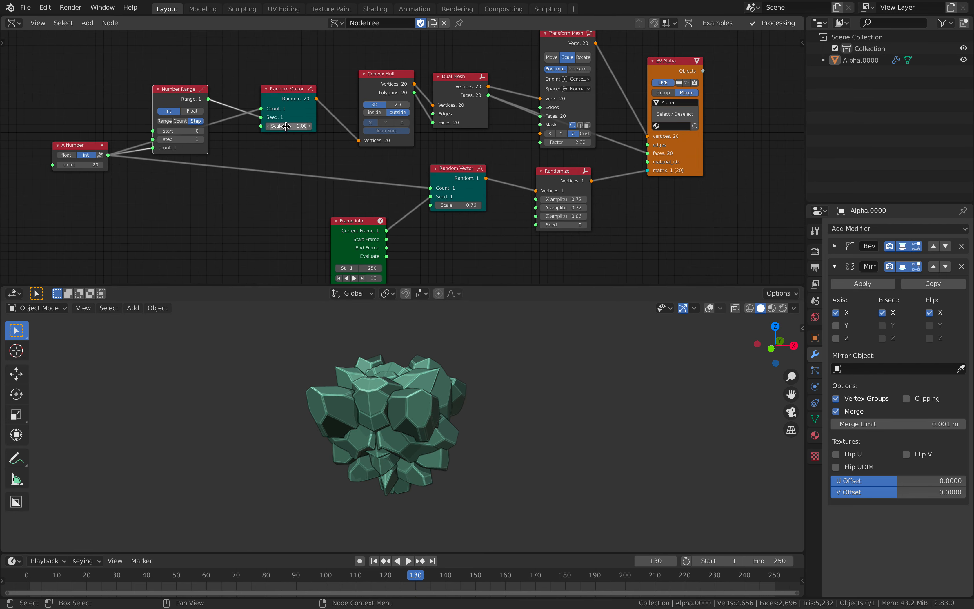
Set the first Random Vector's Scale to 0.82 and the Transform Mesh node's Factor to 4.12.
drag(309, 127, 344, 125)
drag(572, 142, 640, 142)
middle_drag(505, 343, 528, 343)
Play and pause the animation up to frame 158, examining the elongated mirrored shapes from different angles.
key(space)
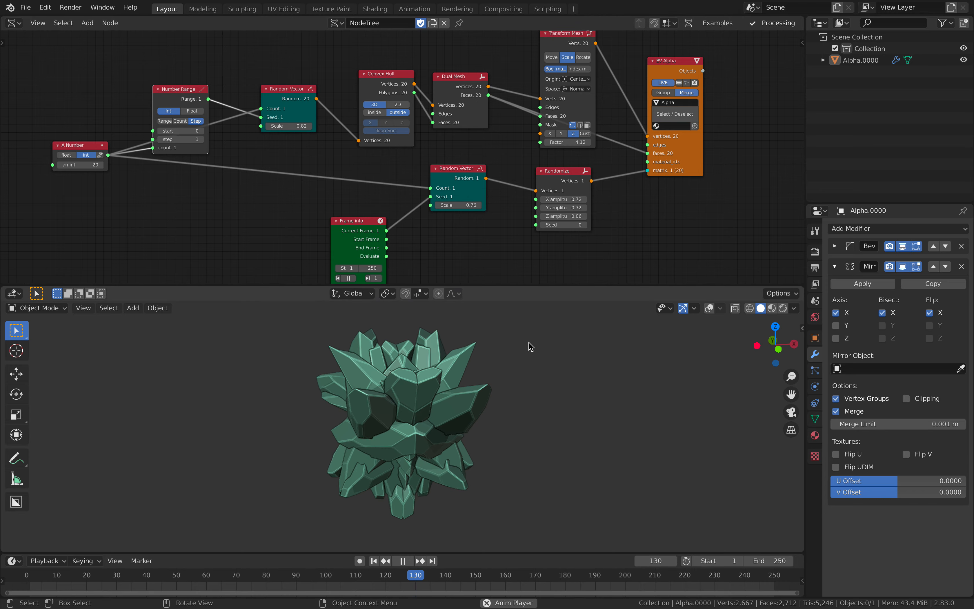
key(space)
key(space)
key(space)
middle_drag(542, 379, 612, 398)
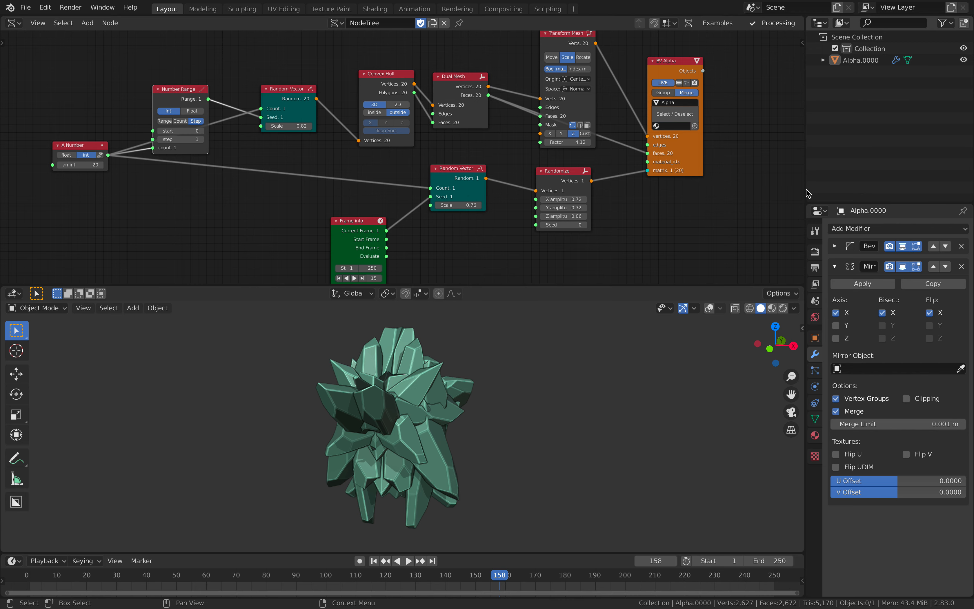
Disable Flip on X in the Mirror modifier, and play the animation in stages to frame 200 to examine the new shapes.
drag(806, 188, 764, 193)
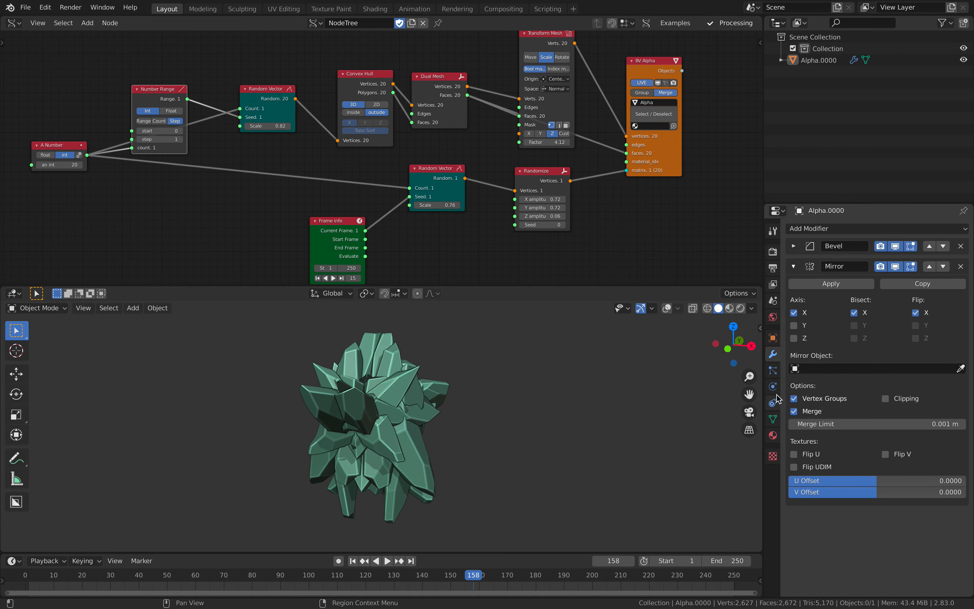
click(915, 313)
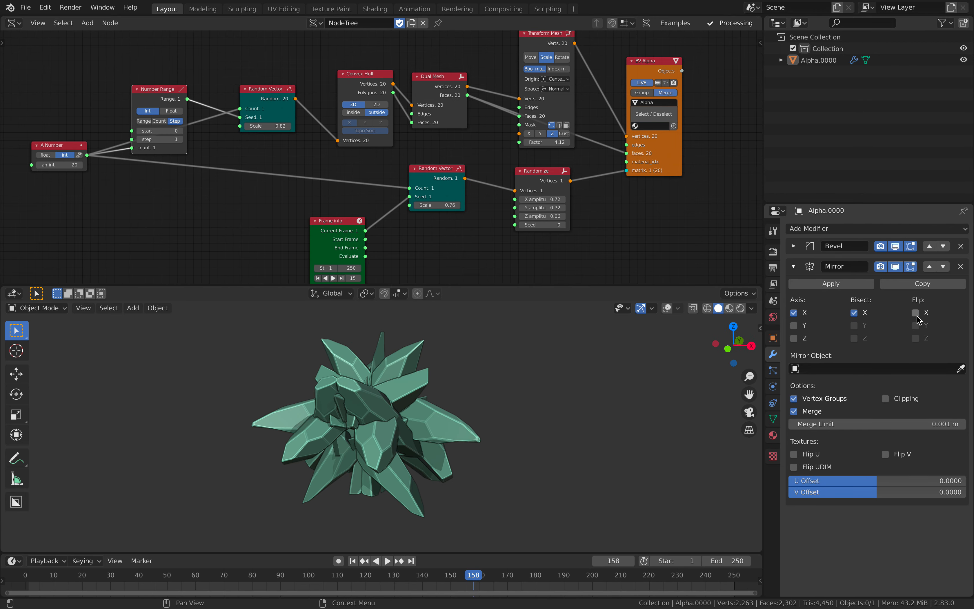
key(space)
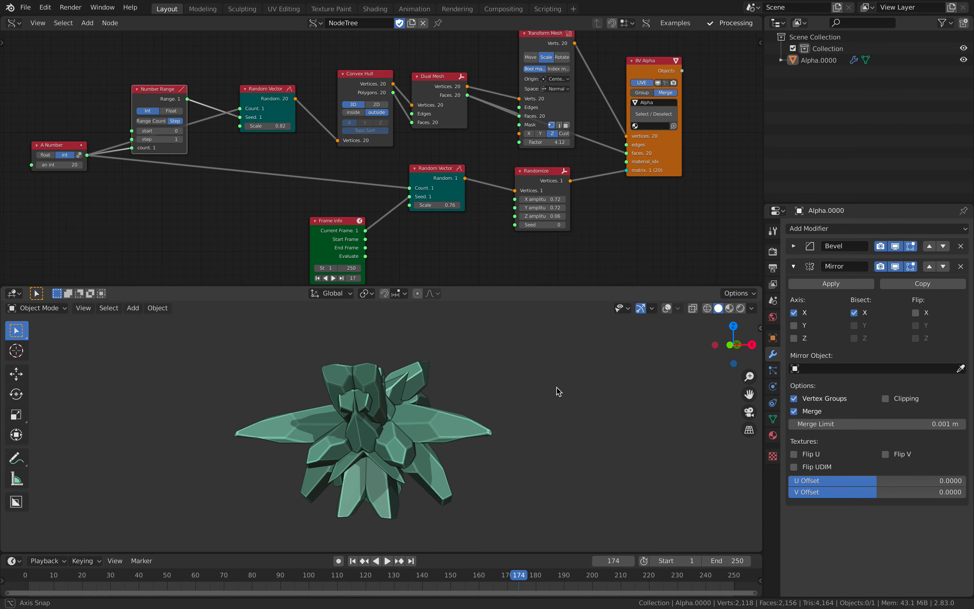
key(space)
middle_drag(422, 440, 556, 390)
key(space)
key(space)
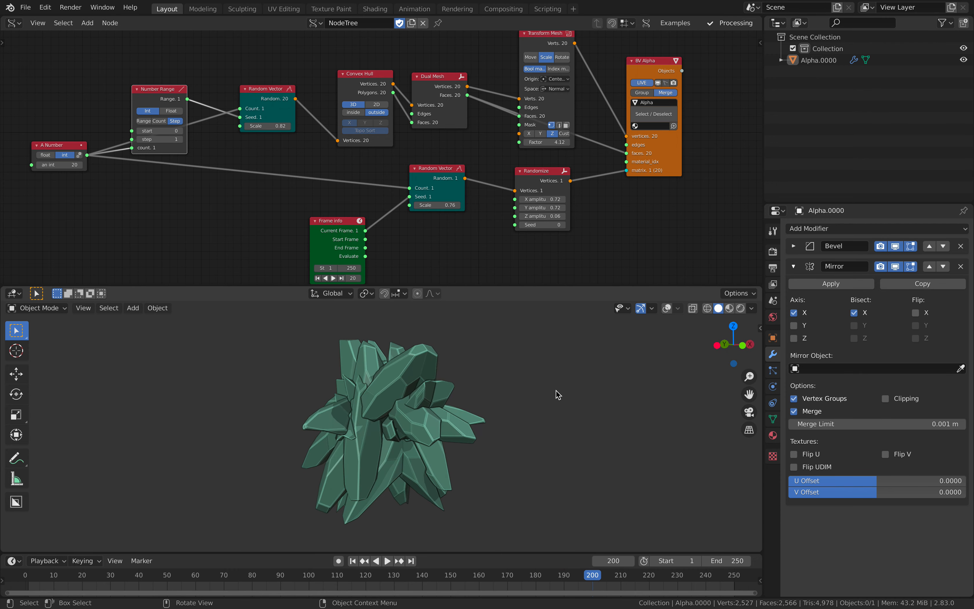